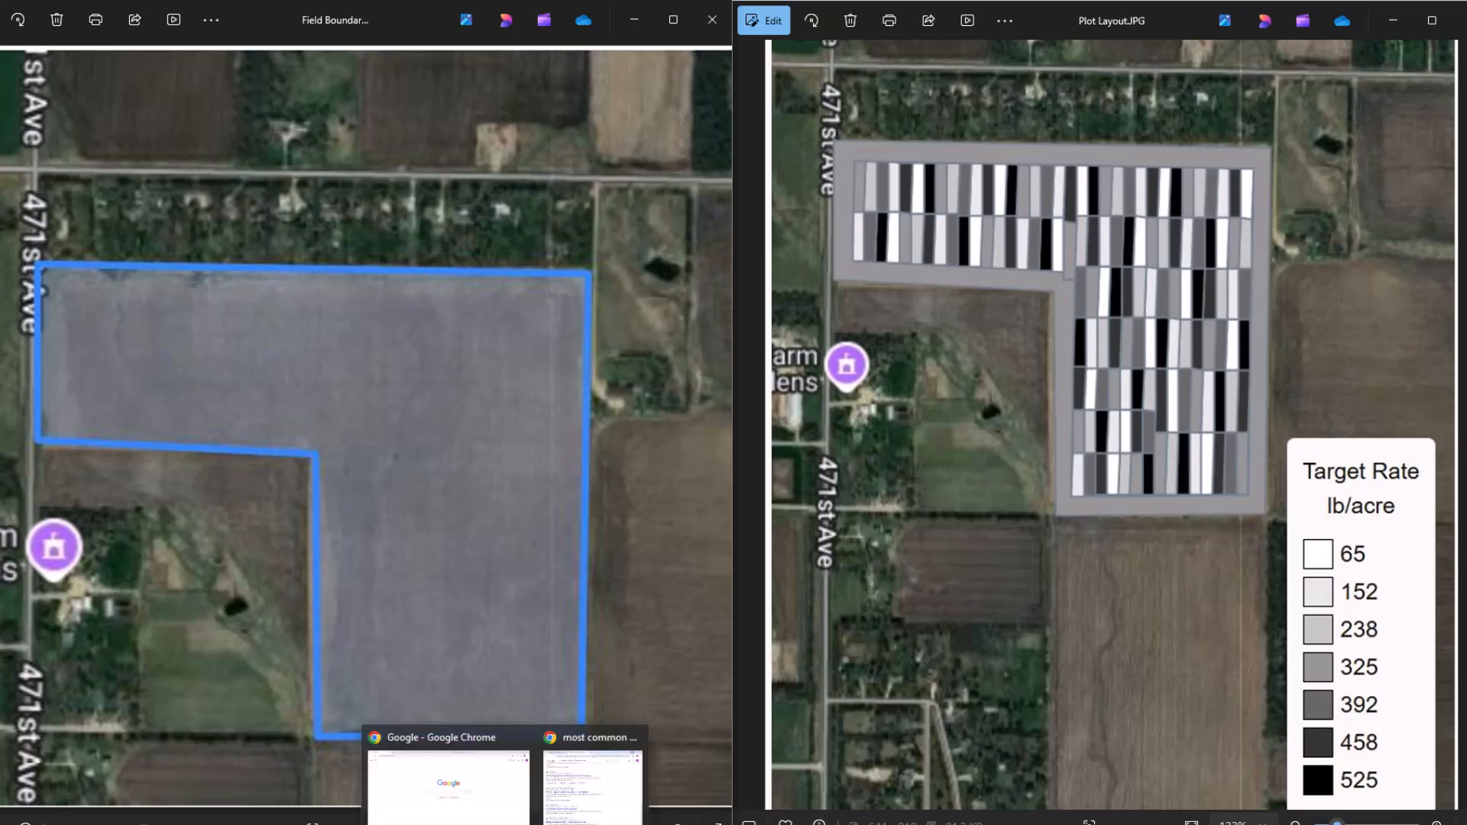
# Step: Switch to Google Chrome and open the difm.farm website
pyautogui.click(492, 820)
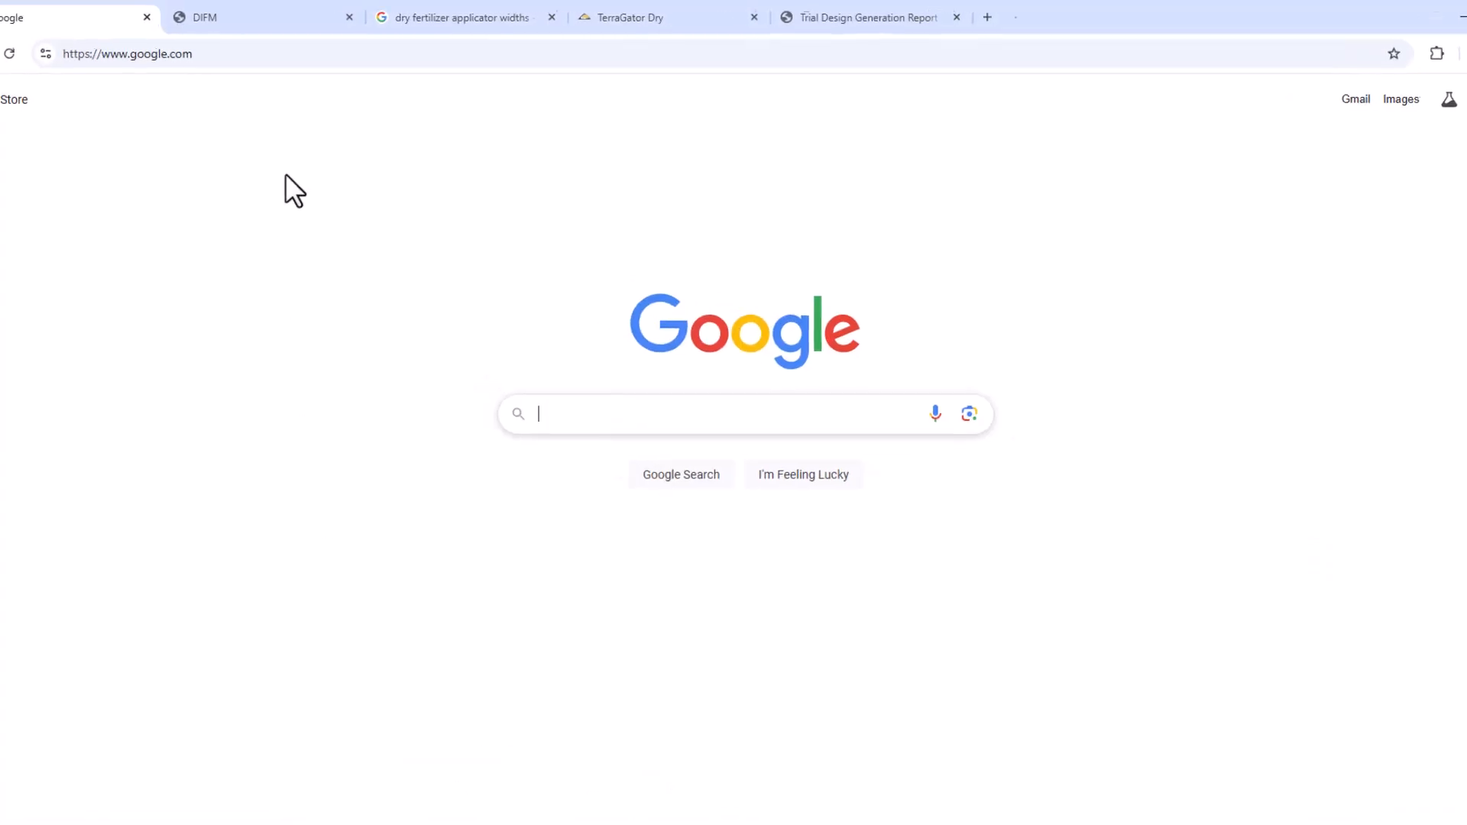
pyautogui.click(281, 45)
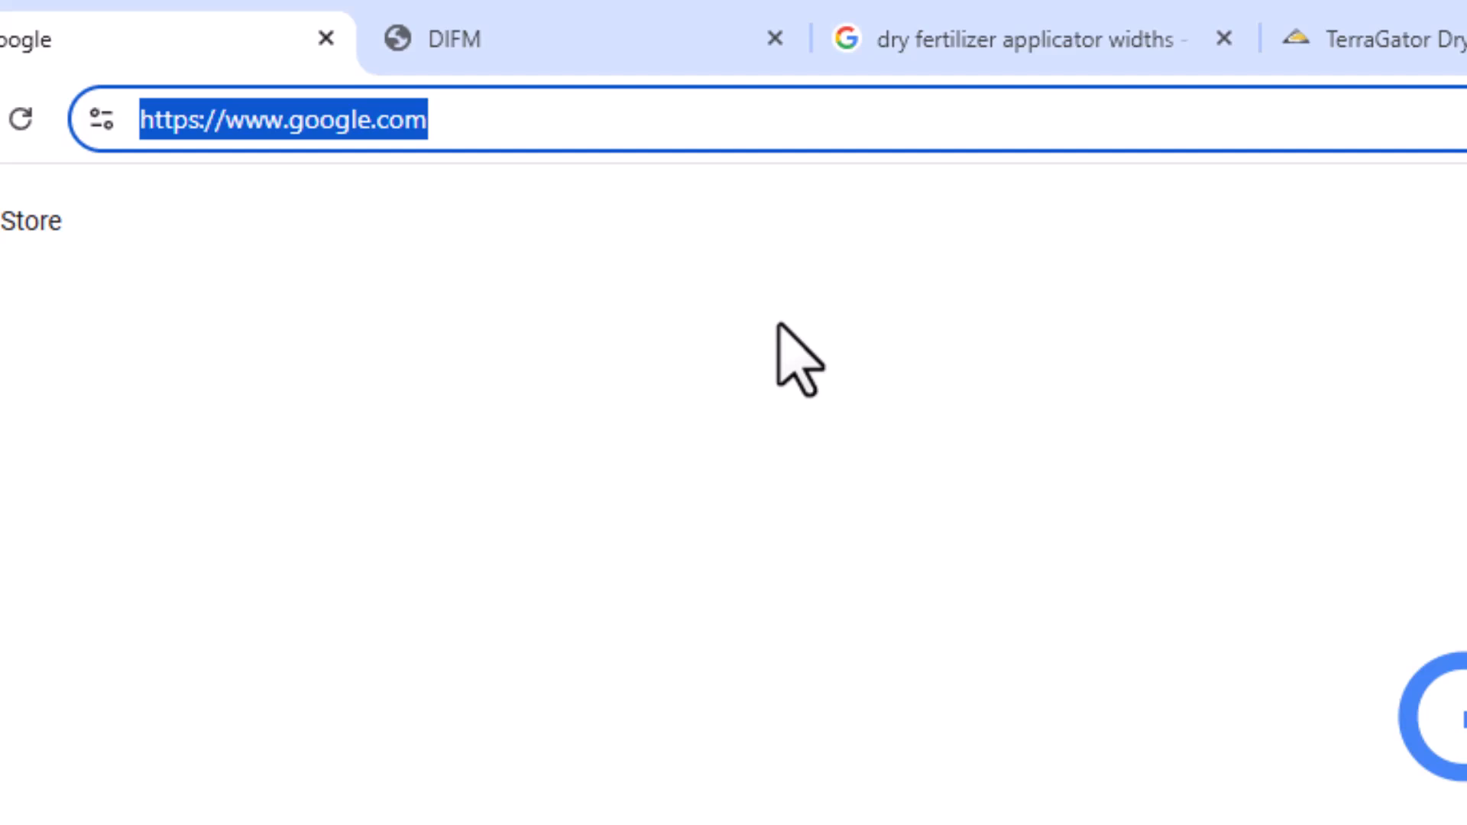
pyautogui.write('difm.f')
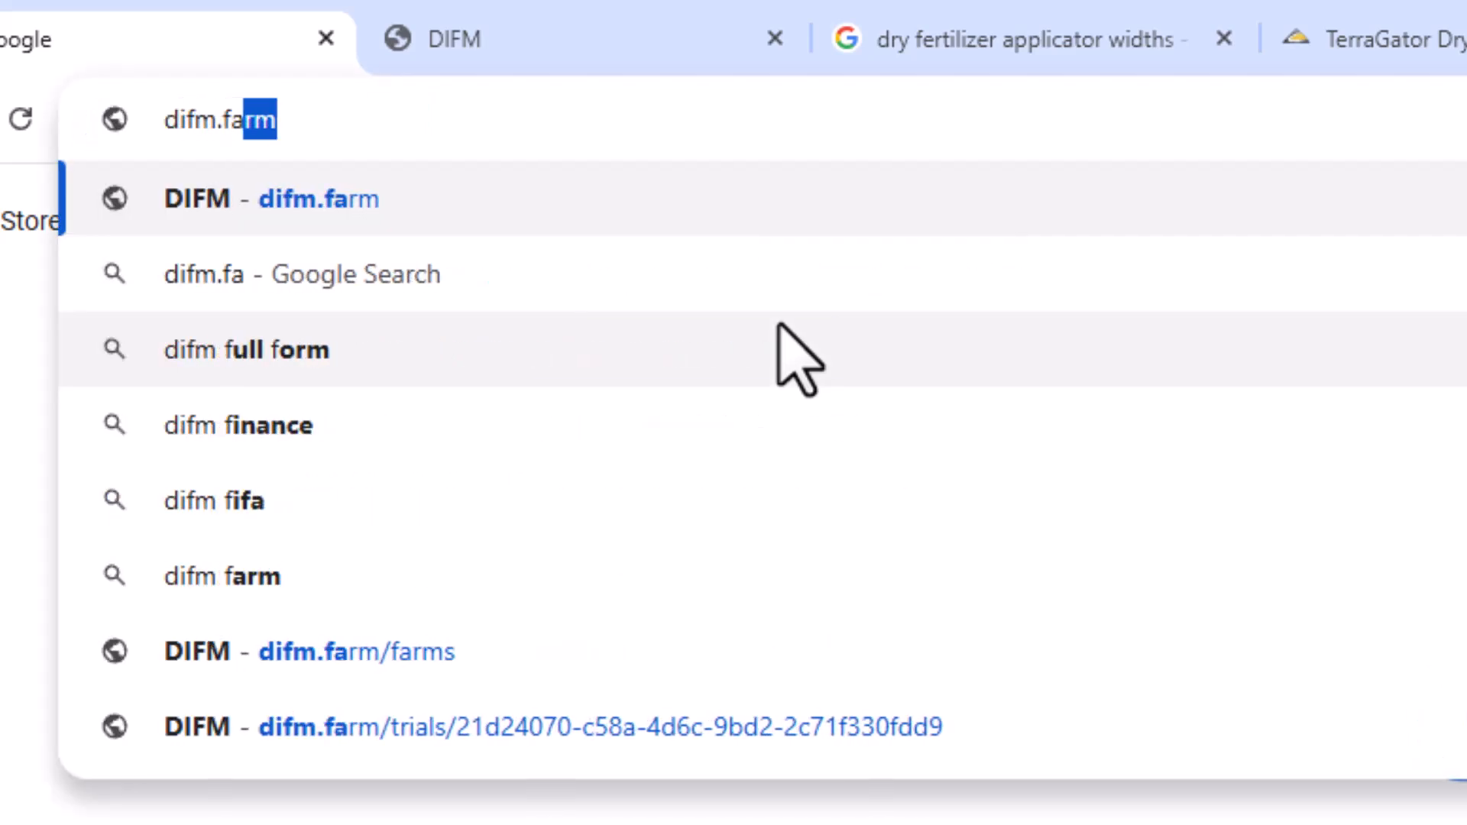
pyautogui.write('arm')
pyautogui.press('Return')
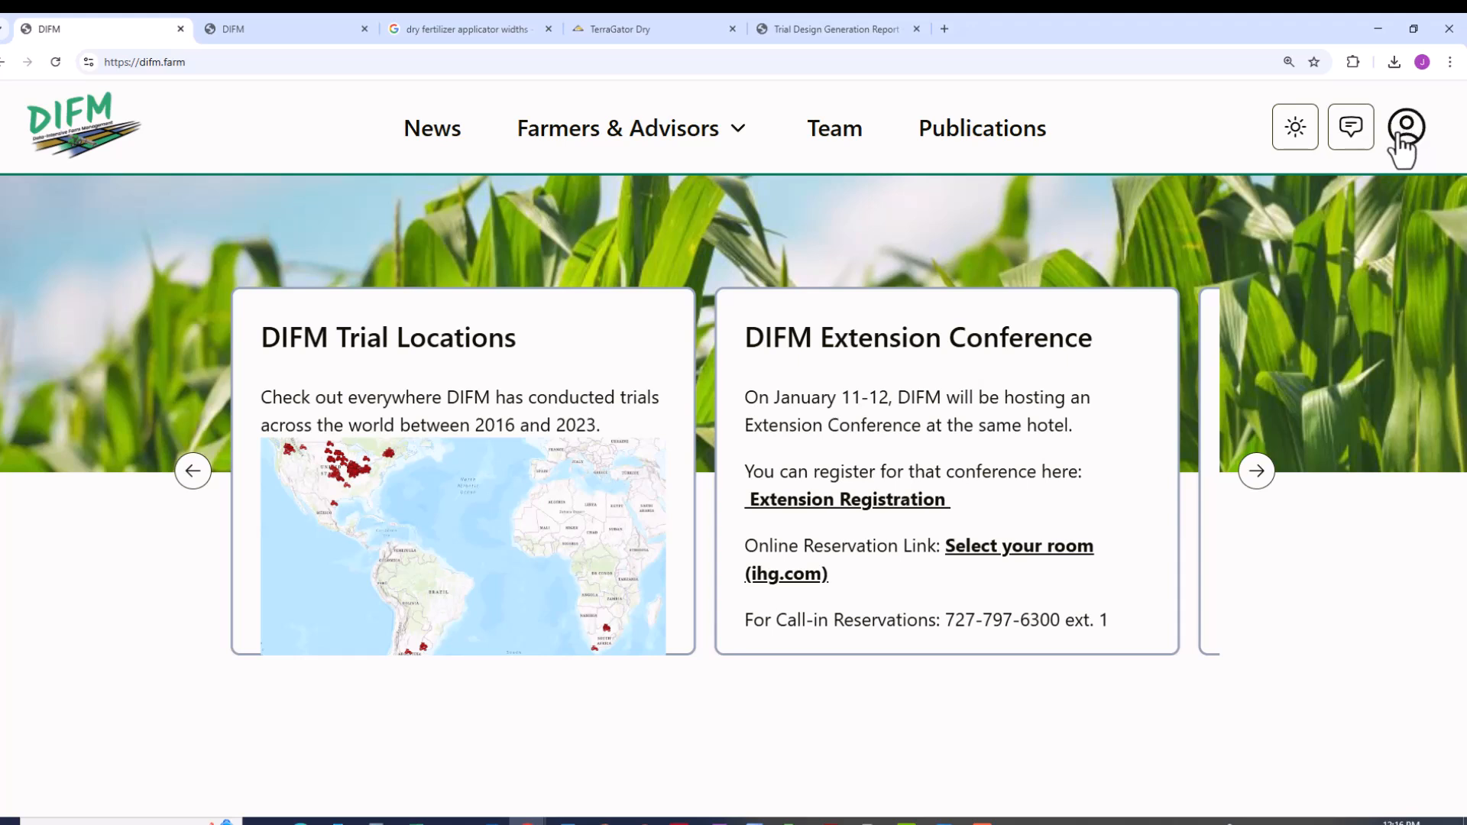
# Step: Check the signed-in account, and open the Farms page for farmers and advisors
pyautogui.click(1402, 135)
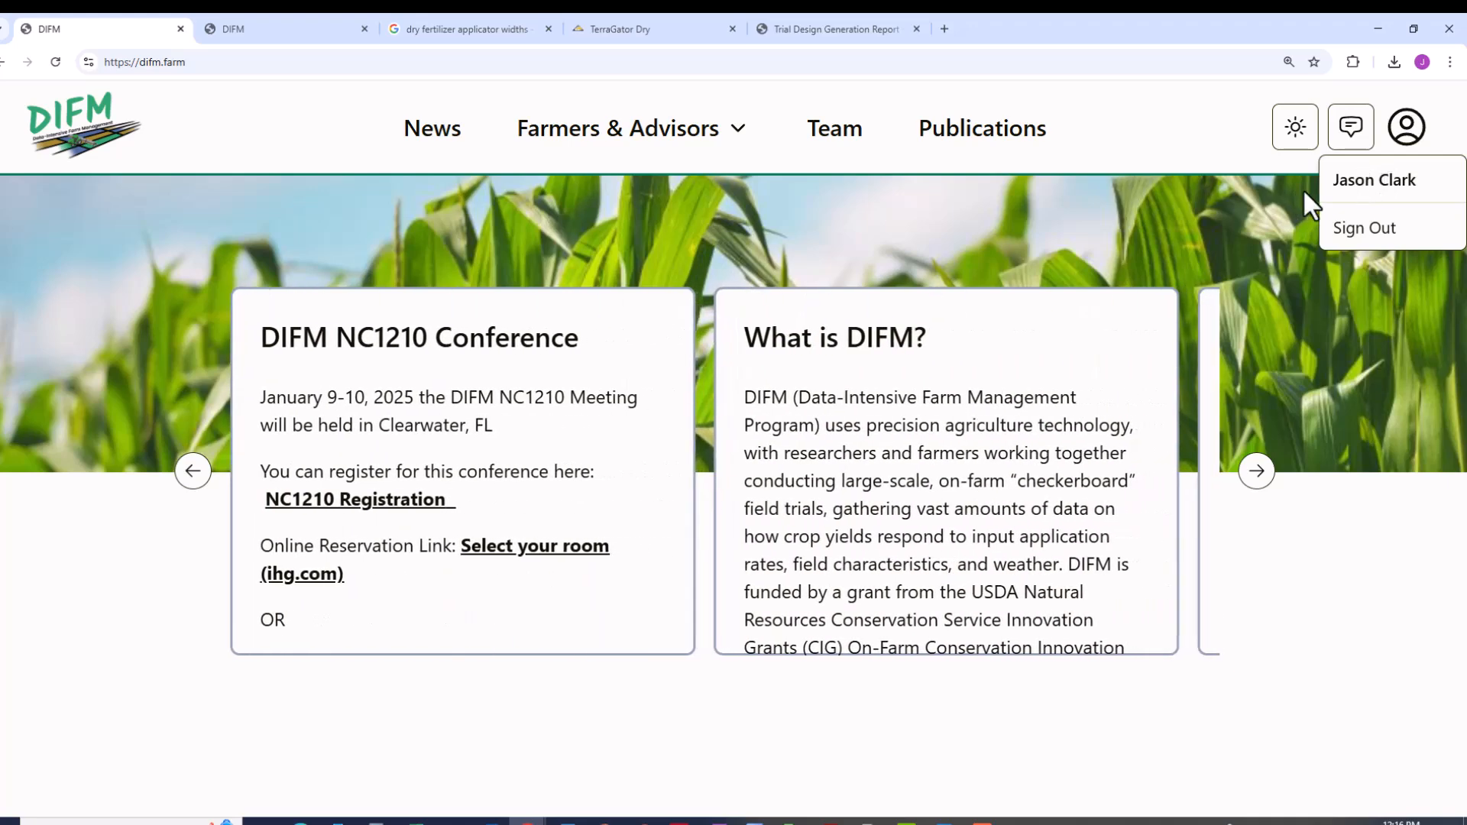
pyautogui.click(604, 135)
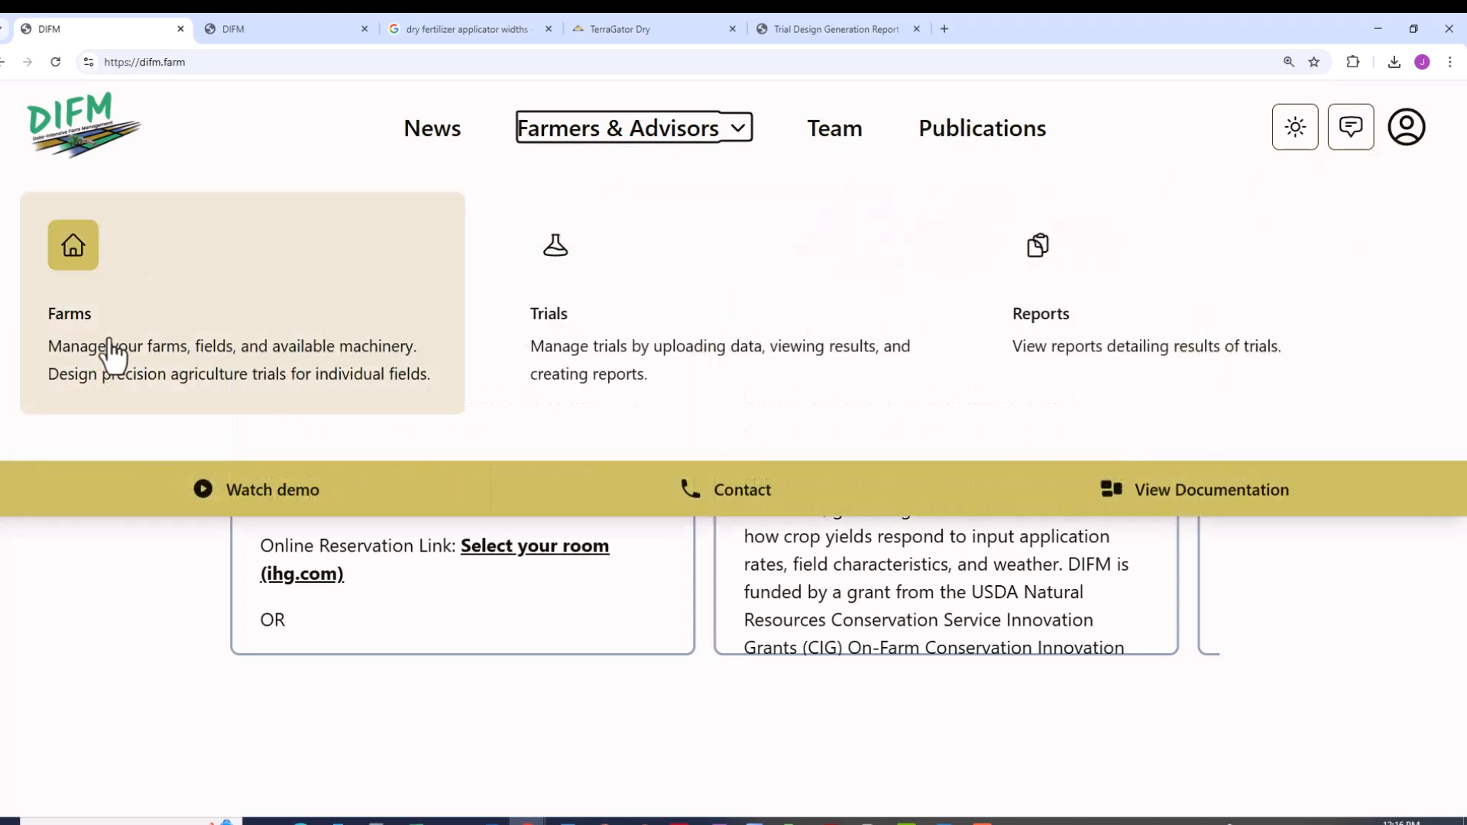
pyautogui.click(107, 358)
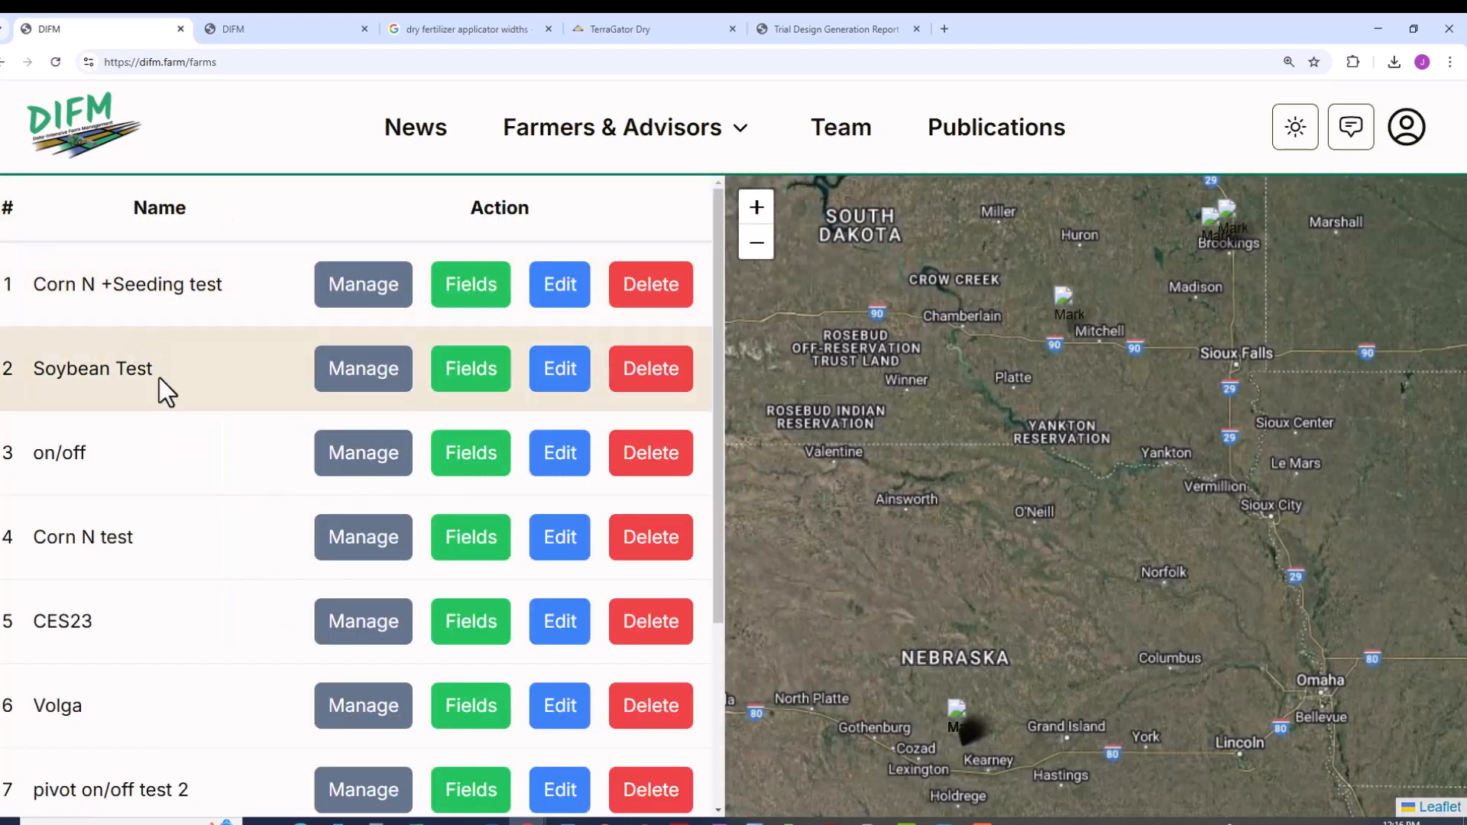
# Step: Start adding a new farm and find its street address on the map
pyautogui.scroll(-4, 162, 380)
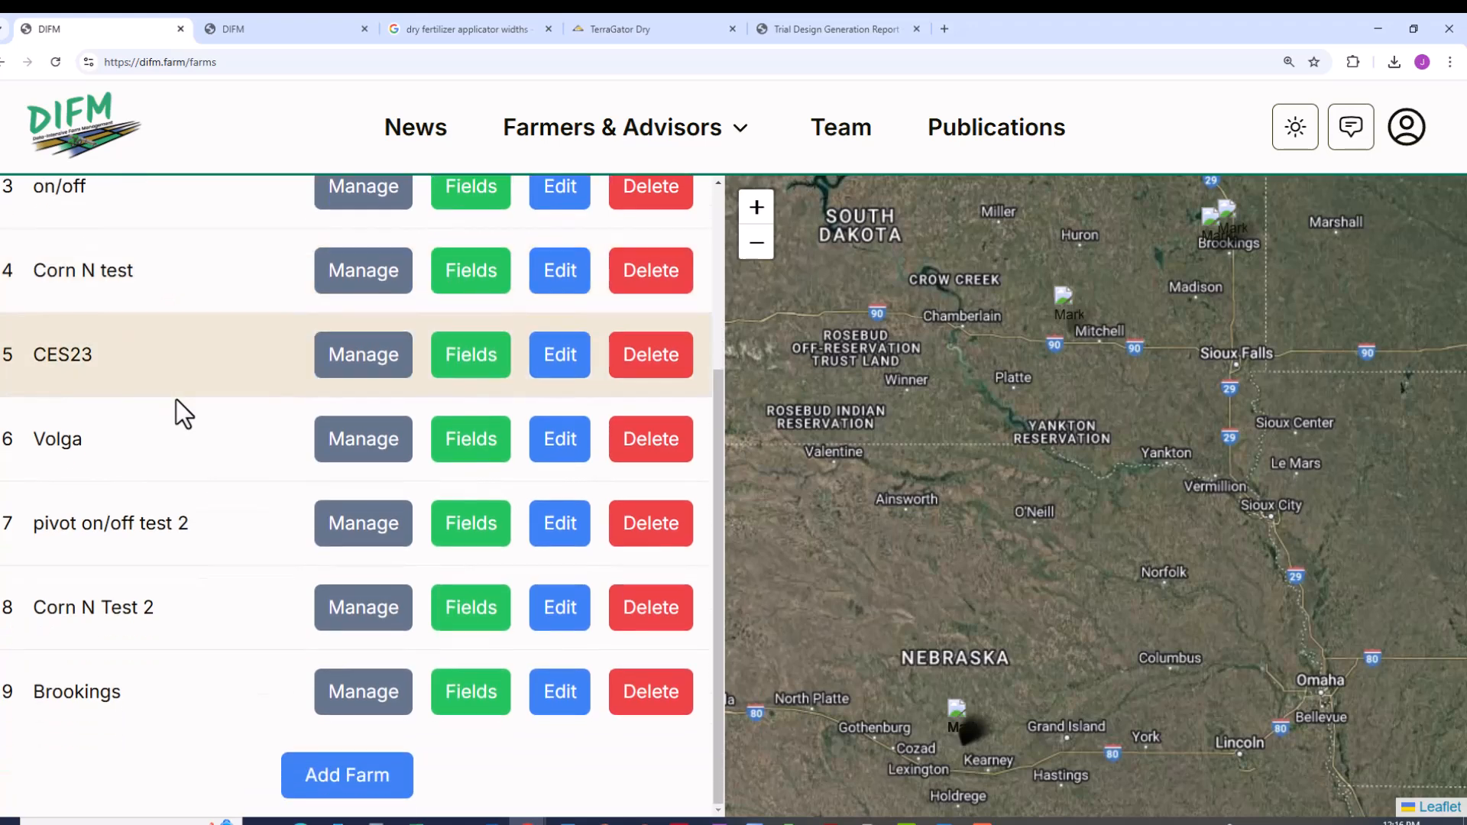
pyautogui.click(337, 787)
pyautogui.click(467, 417)
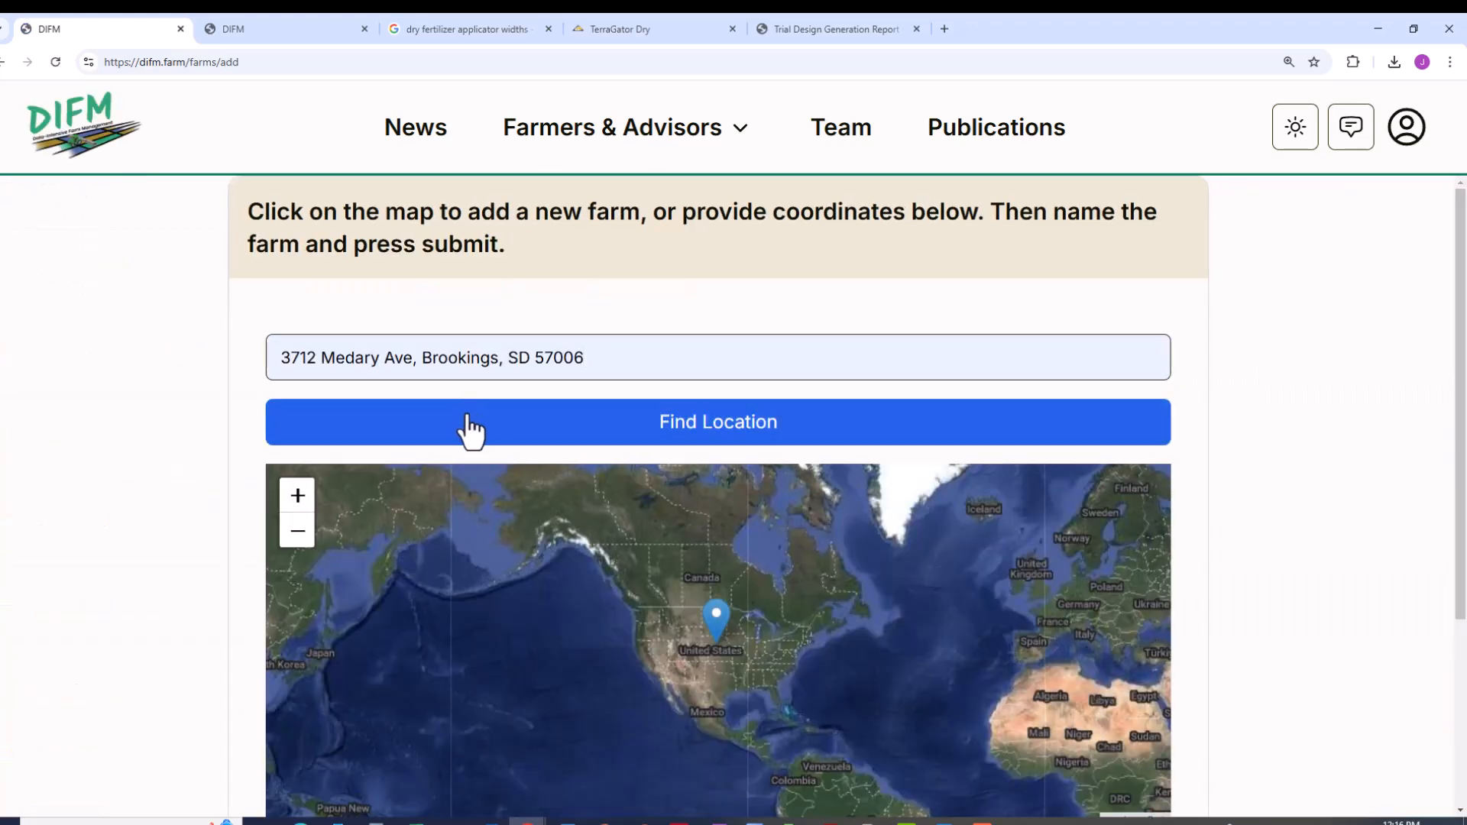
pyautogui.scroll(-3, 727, 563)
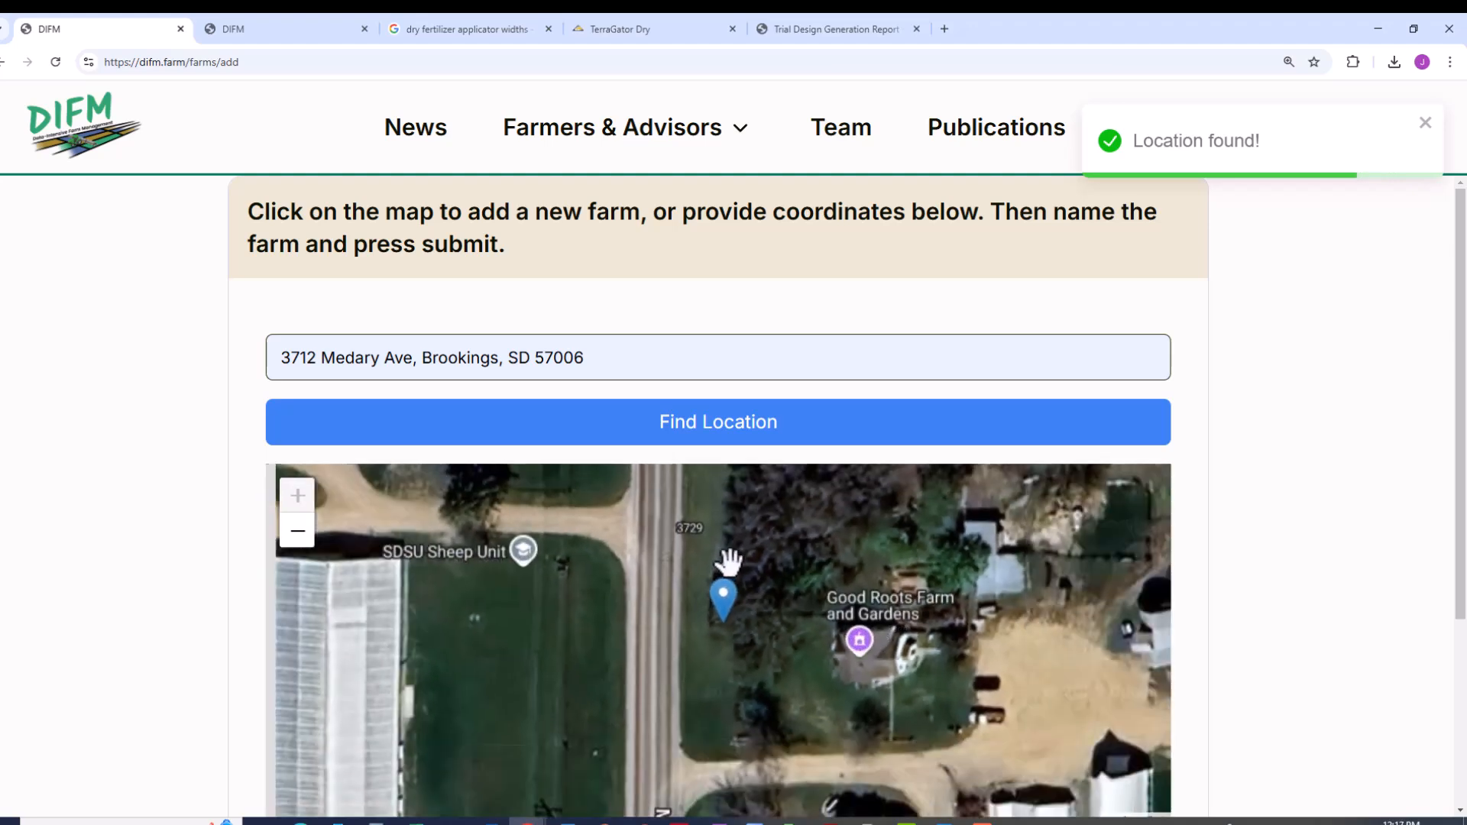
pyautogui.moveTo(687, 561)
pyautogui.mouseDown()
pyautogui.moveTo(614, 701)
pyautogui.moveTo(602, 689)
pyautogui.mouseUp()
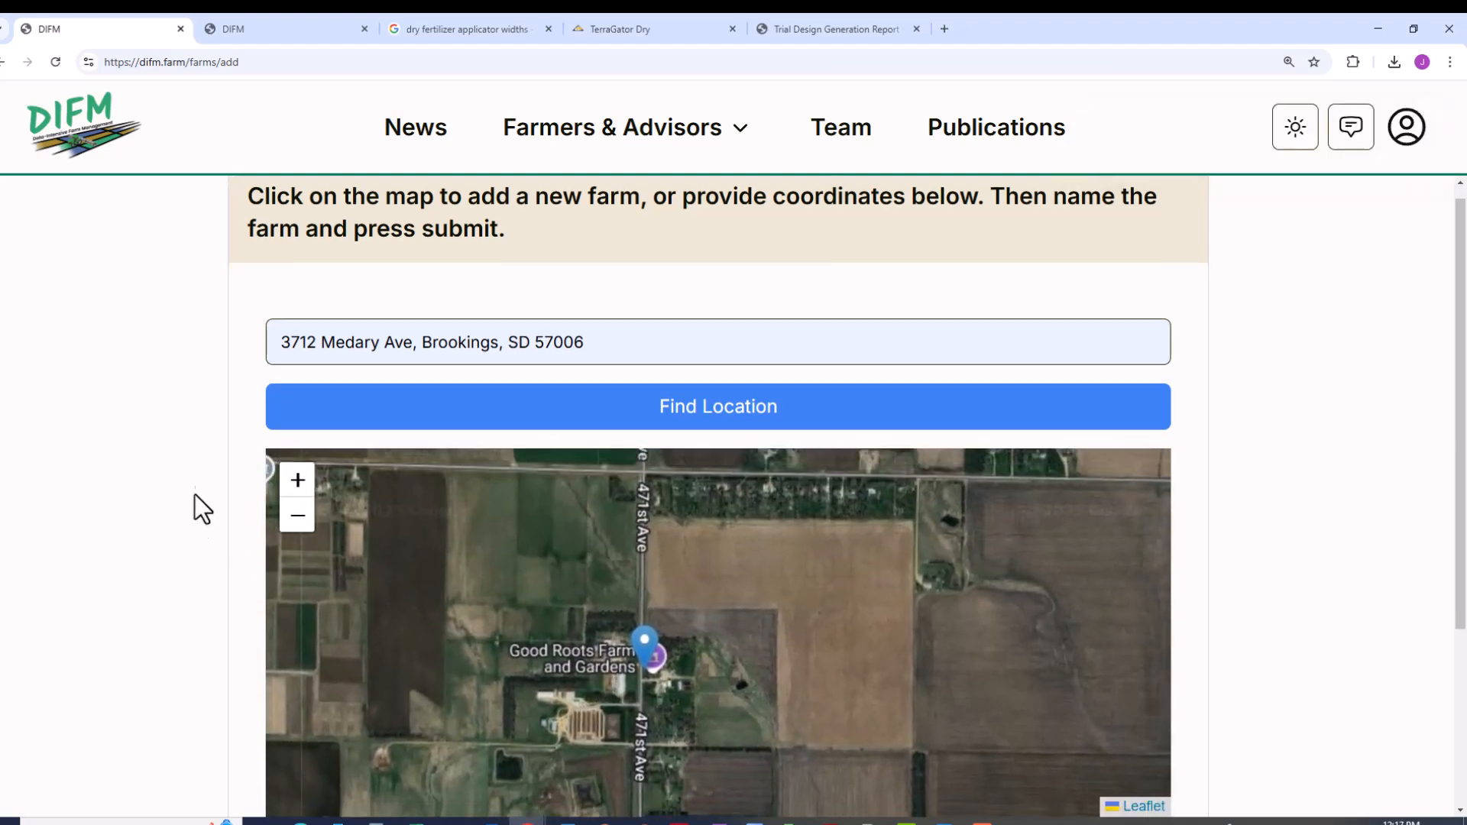
# Step: Name the new farm Brookings2Test and save it
pyautogui.scroll(-3, 176, 408)
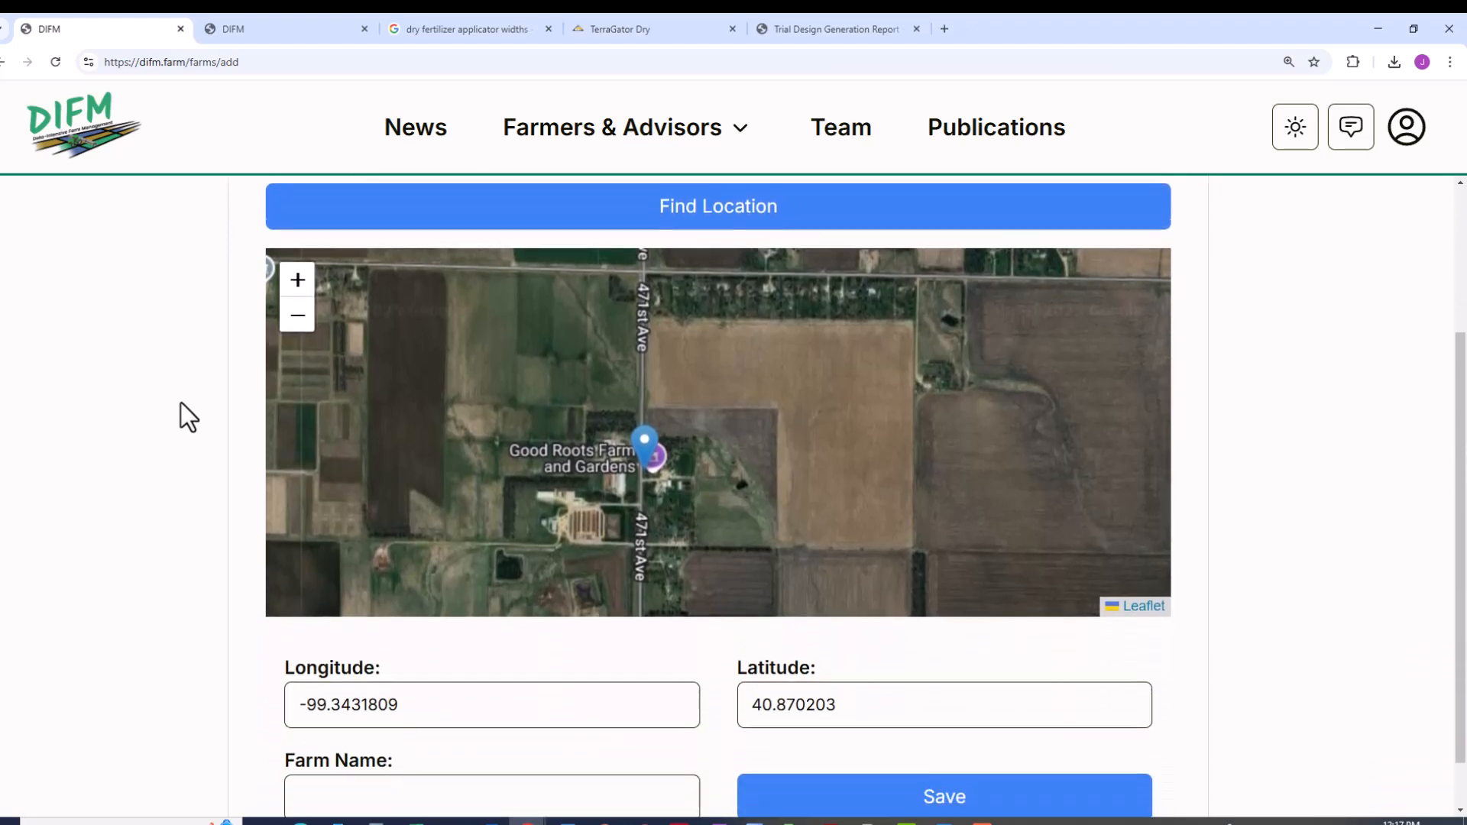
pyautogui.click(374, 731)
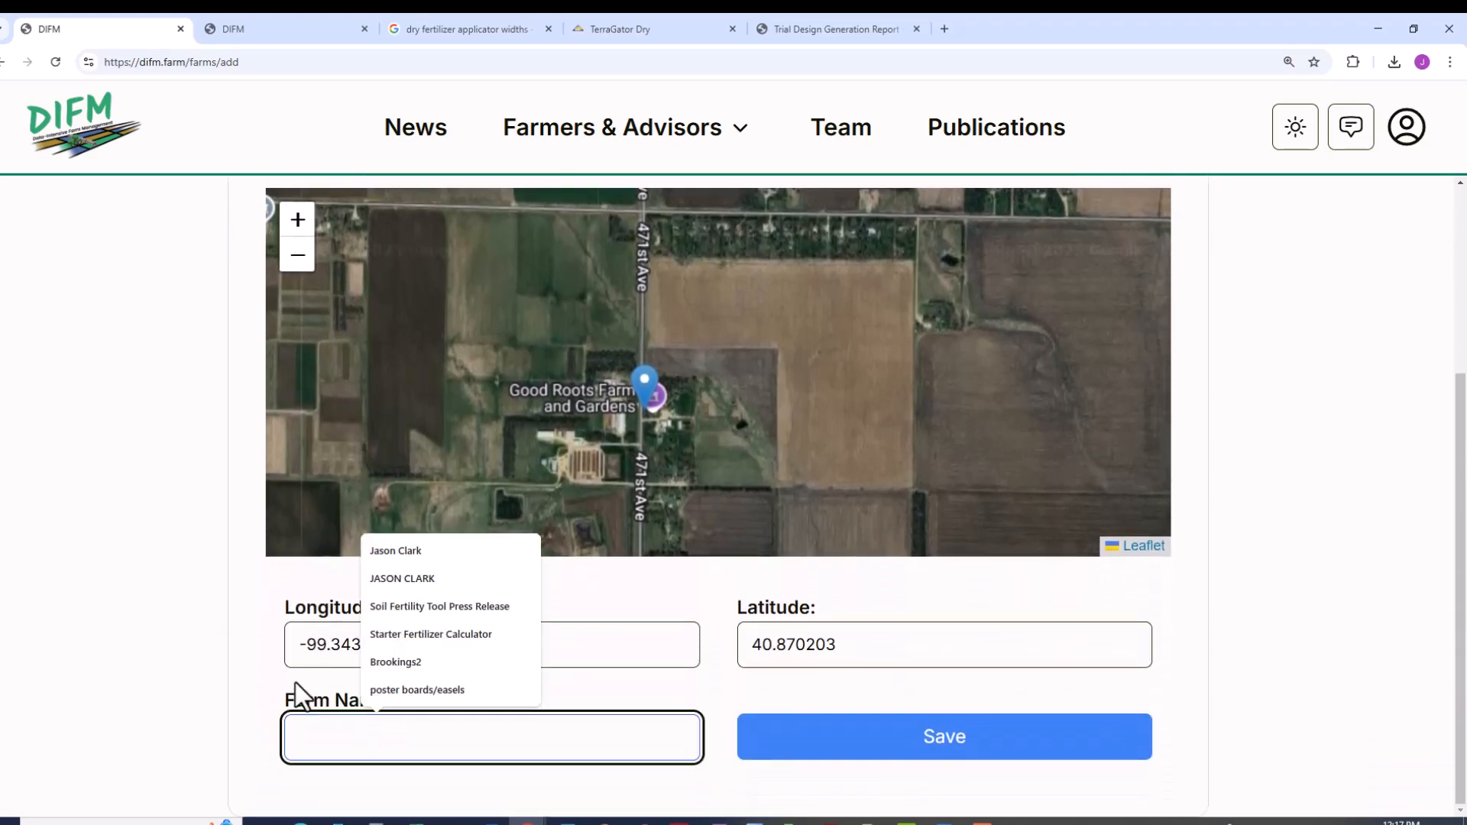
pyautogui.write('Brookings2')
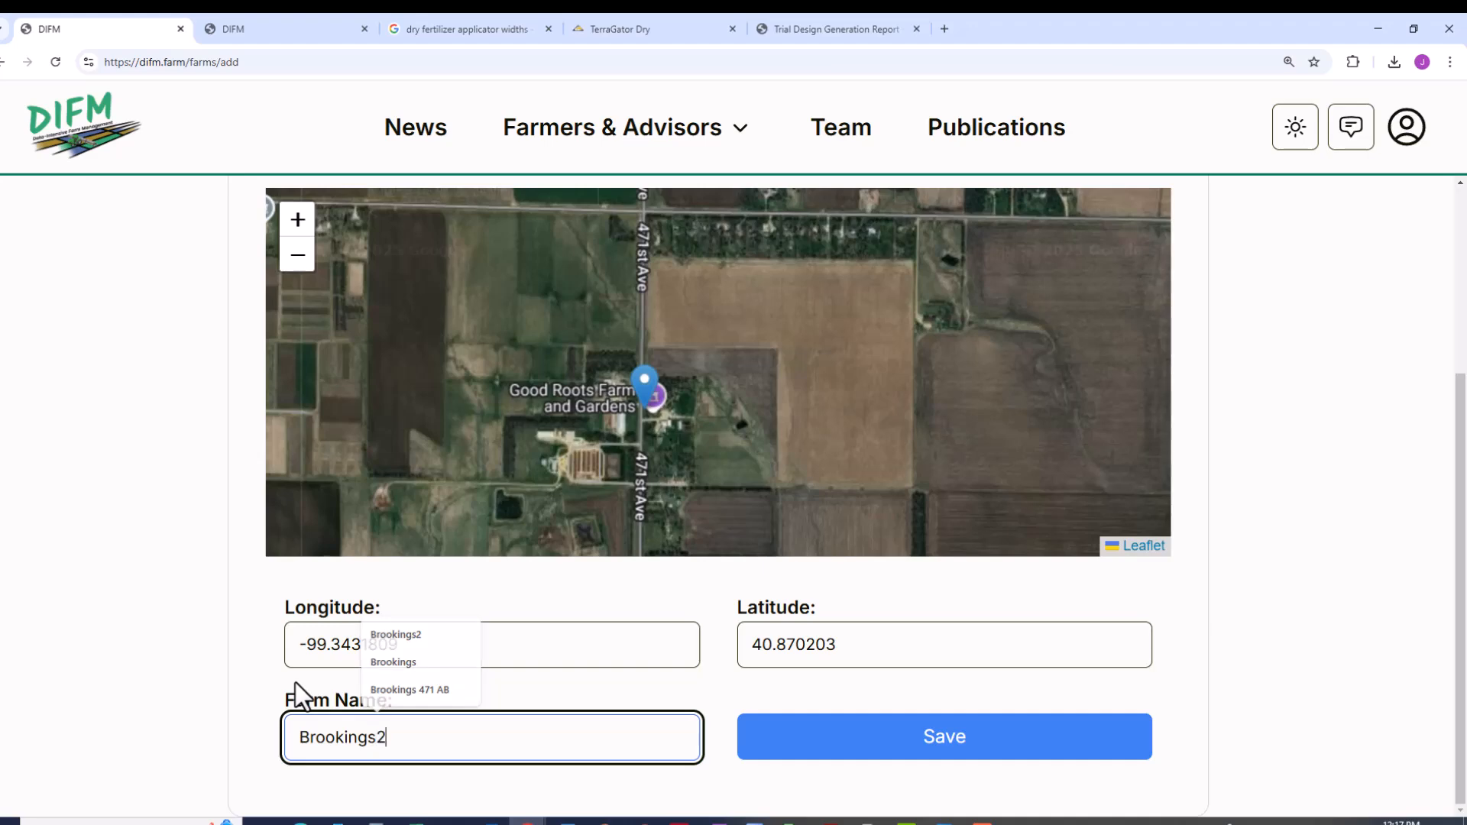
pyautogui.write('Test')
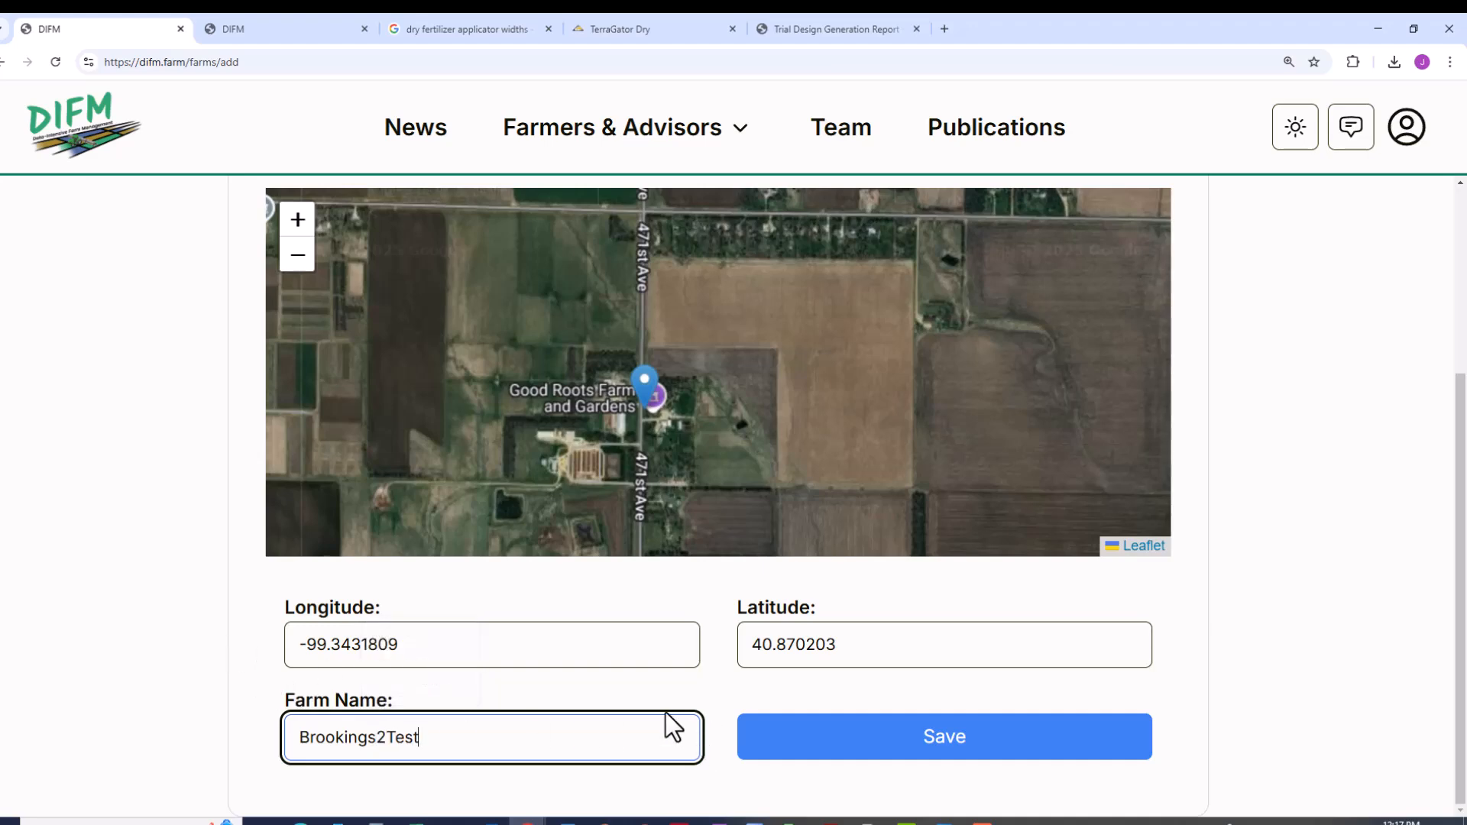
pyautogui.click(780, 738)
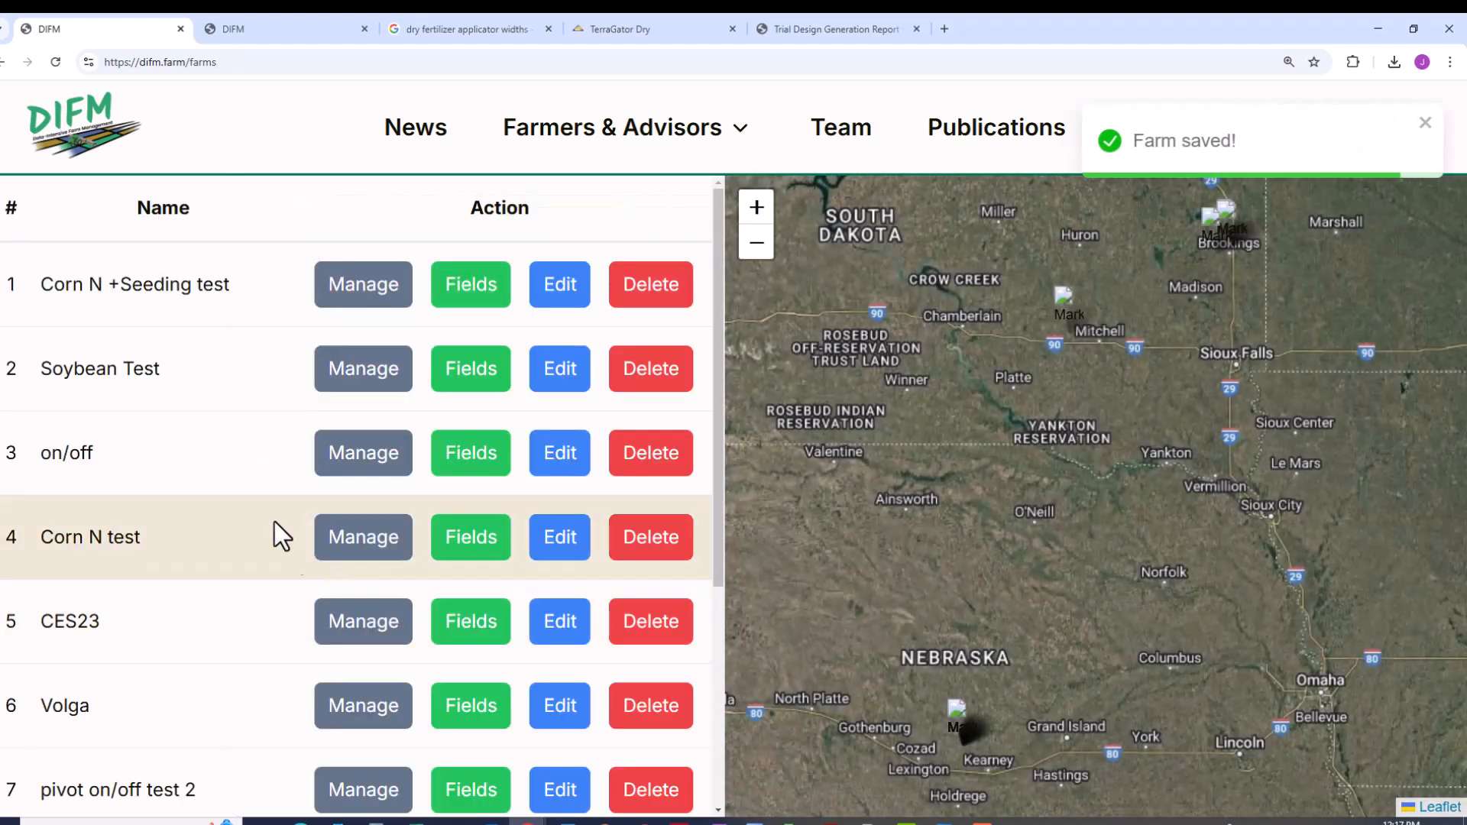
# Step: Open the fields of the Brookings2Test farm and choose to draw a new field
pyautogui.scroll(-1, 199, 375)
pyautogui.scroll(-3, 200, 382)
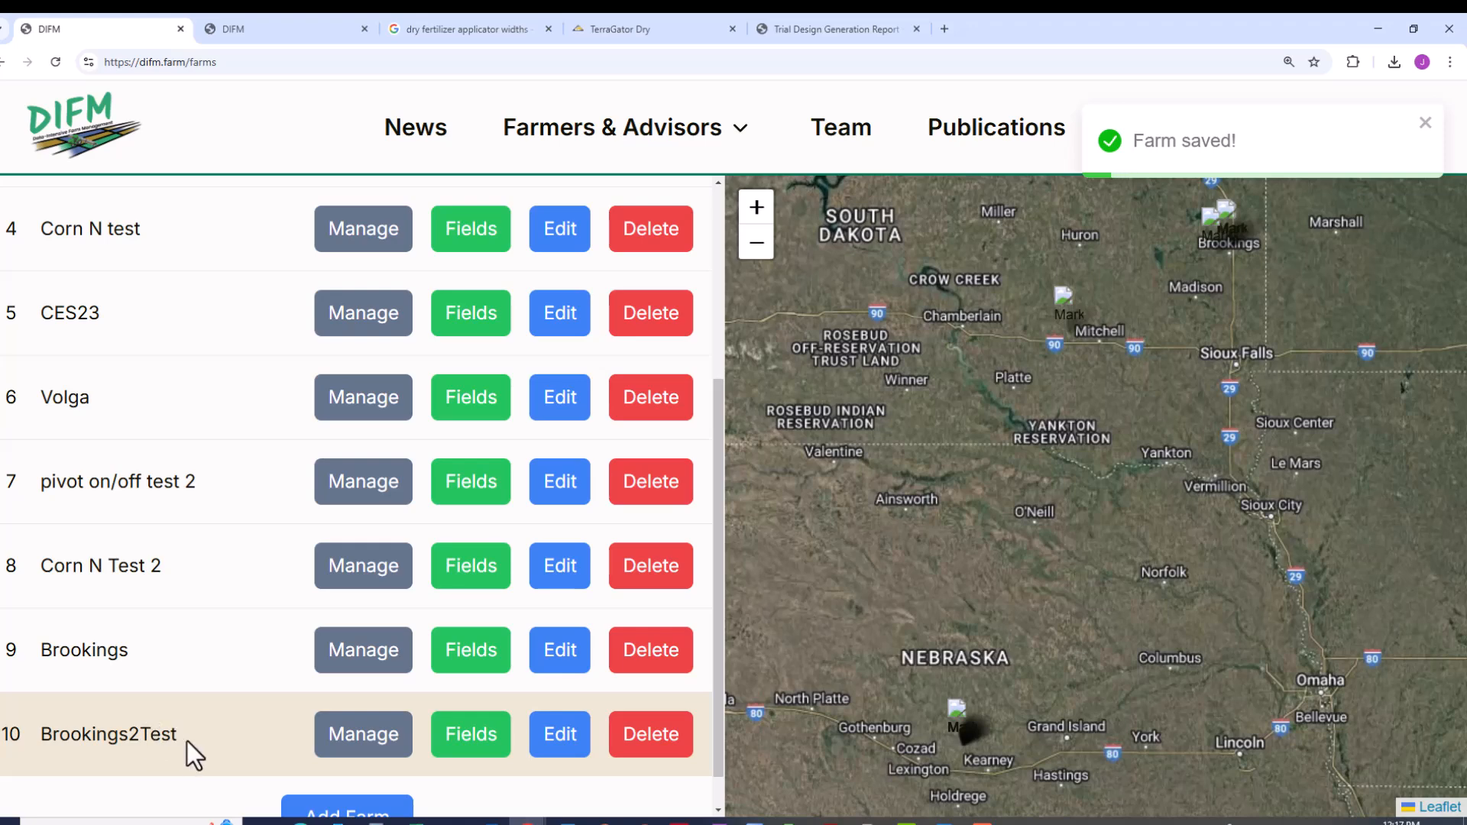
pyautogui.scroll(-1, 218, 726)
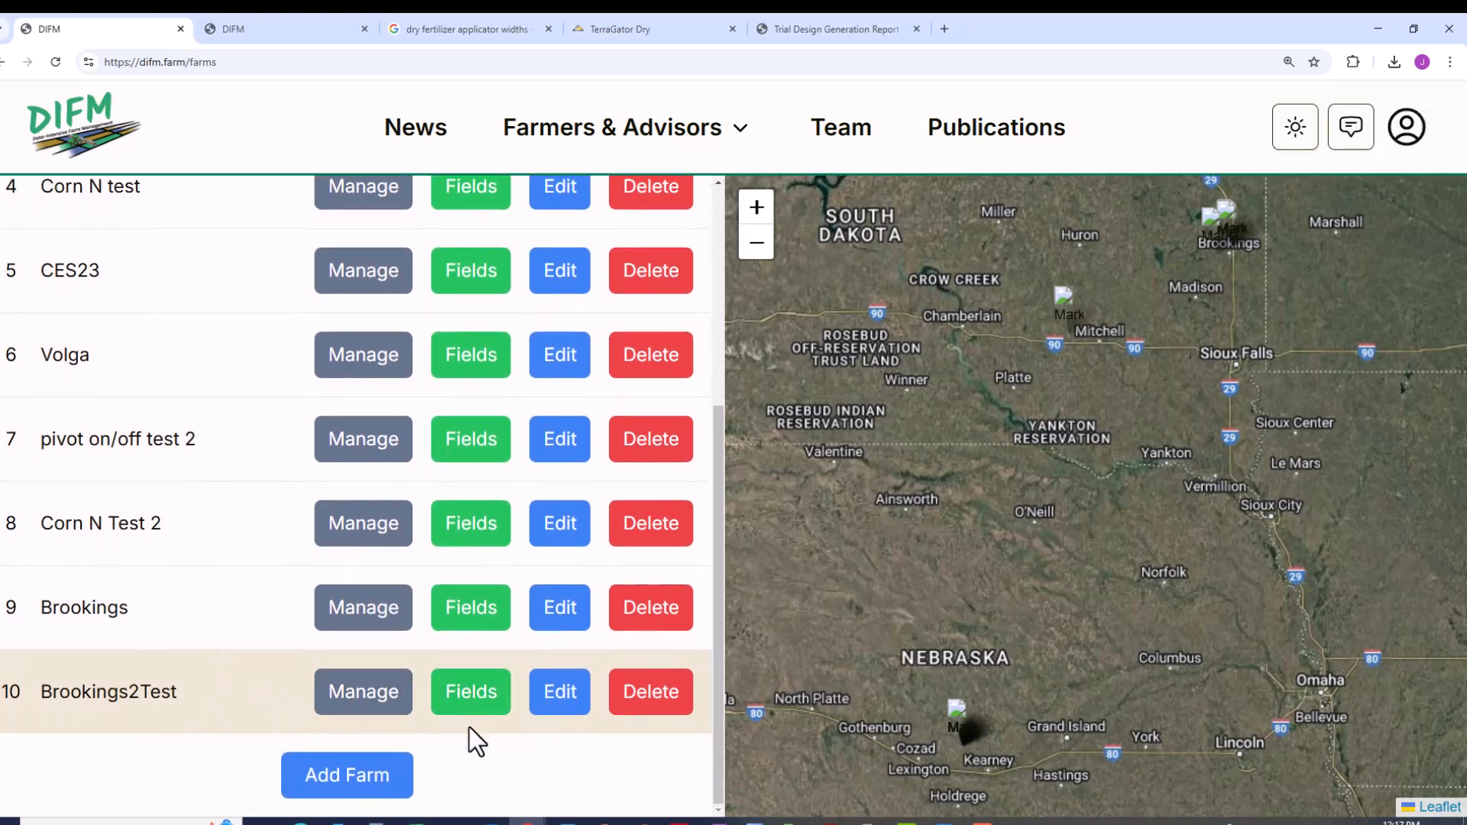
pyautogui.click(471, 691)
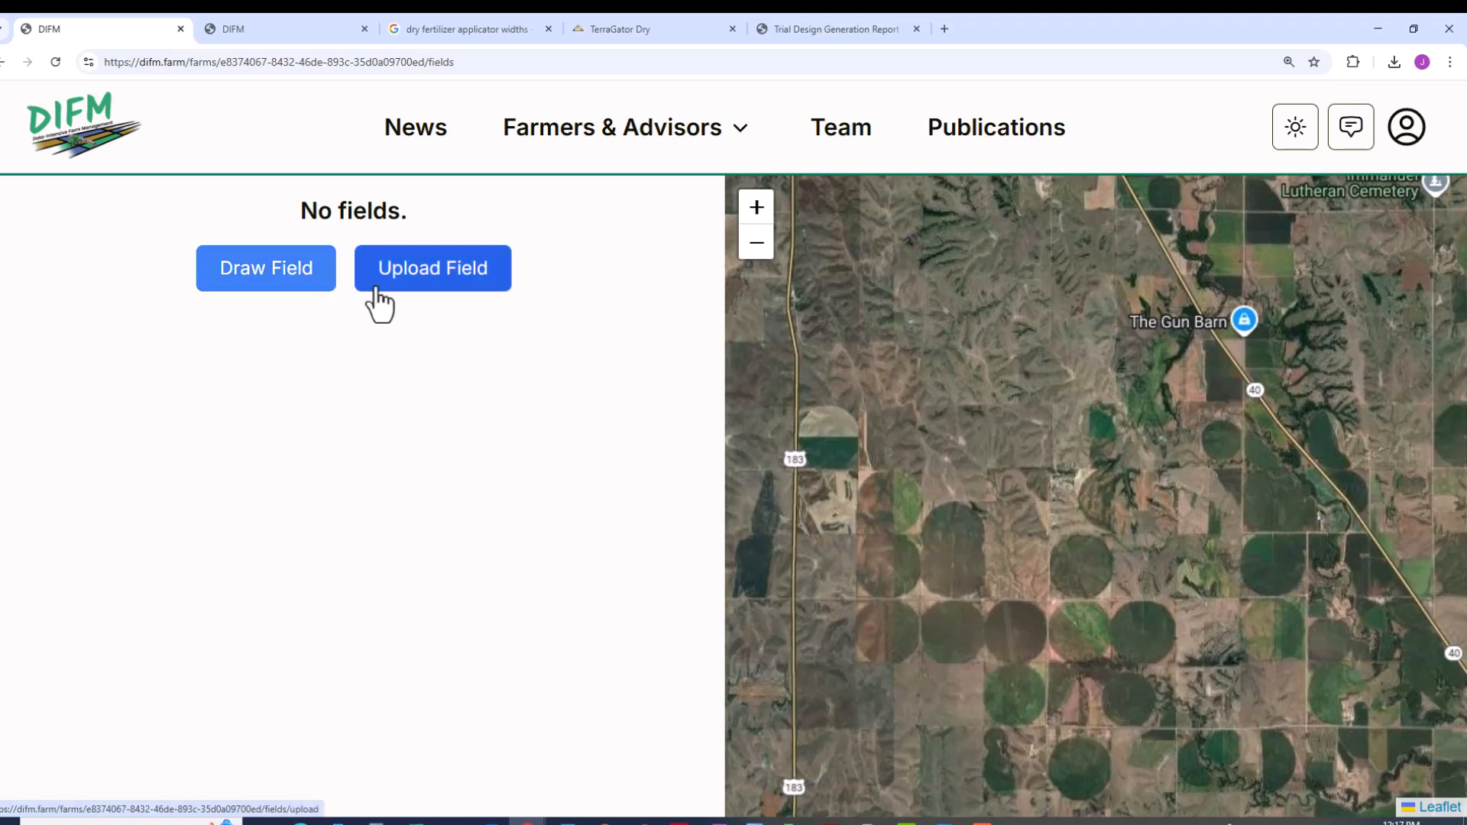
pyautogui.click(267, 269)
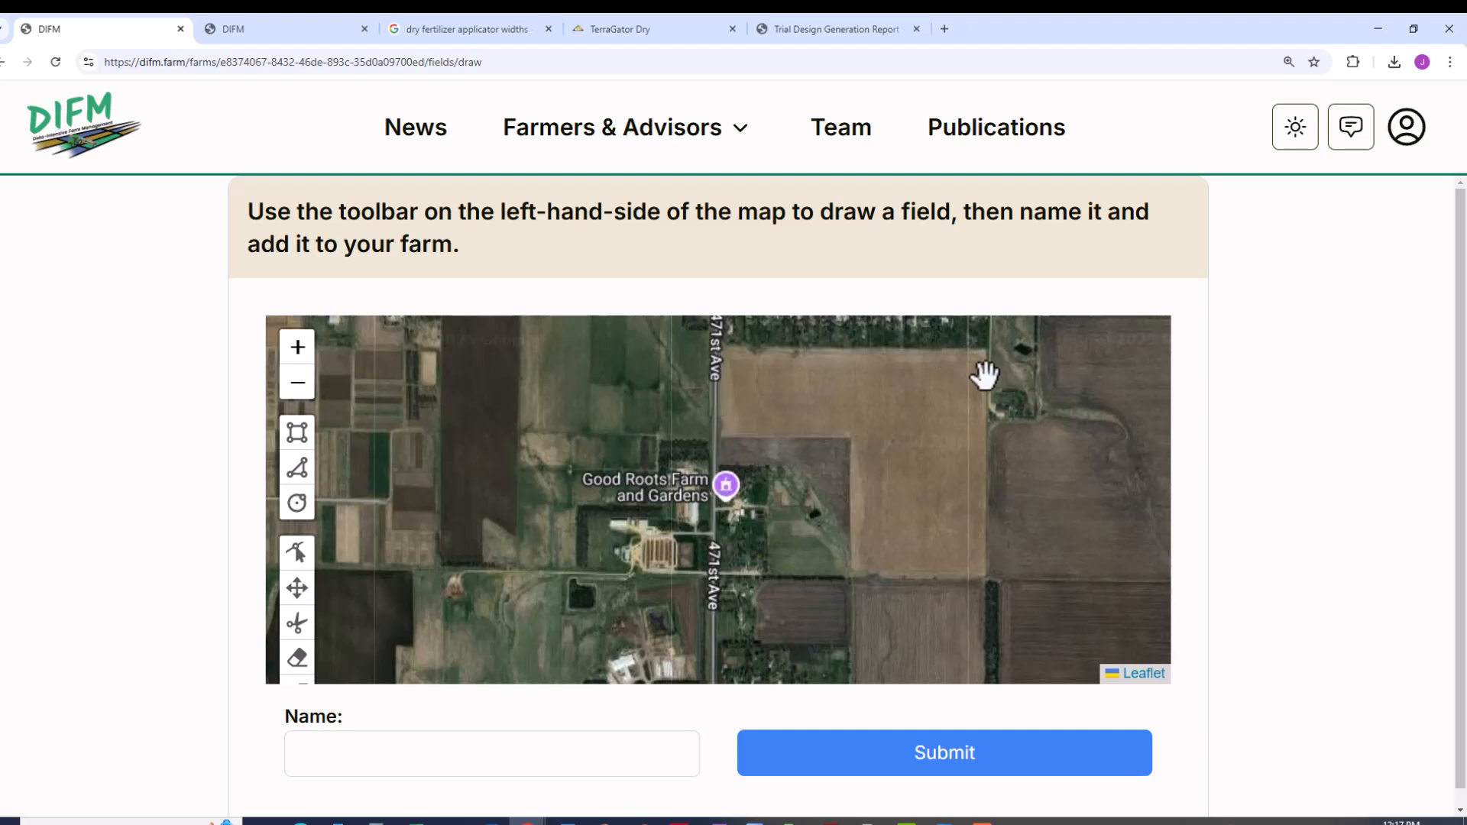
# Step: Draw a closed six-corner polygon around the L-shaped field east of 471st Ave, north and east of Good Roots Farm and Gardens
pyautogui.click(299, 470)
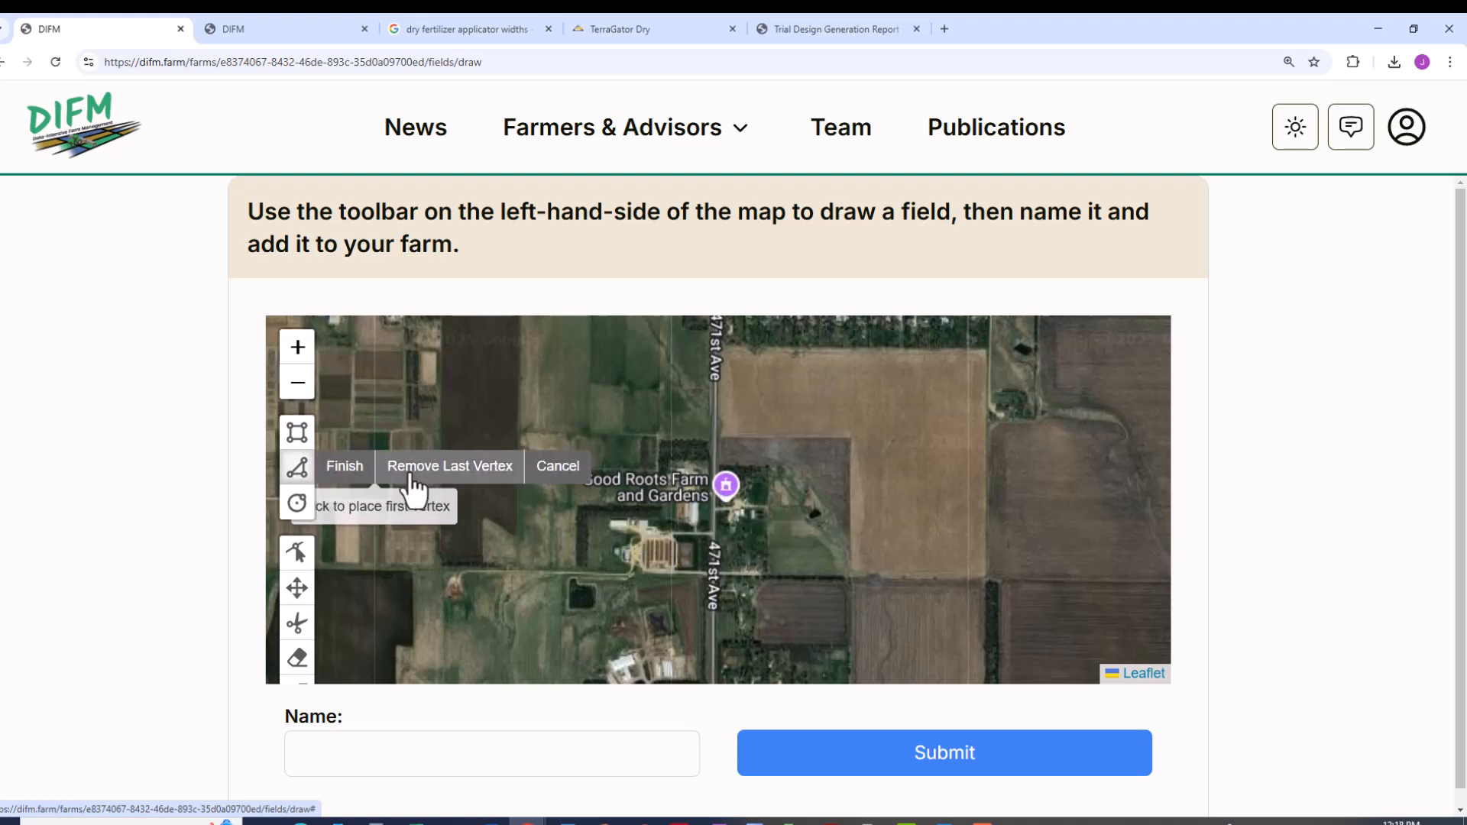
pyautogui.click(723, 434)
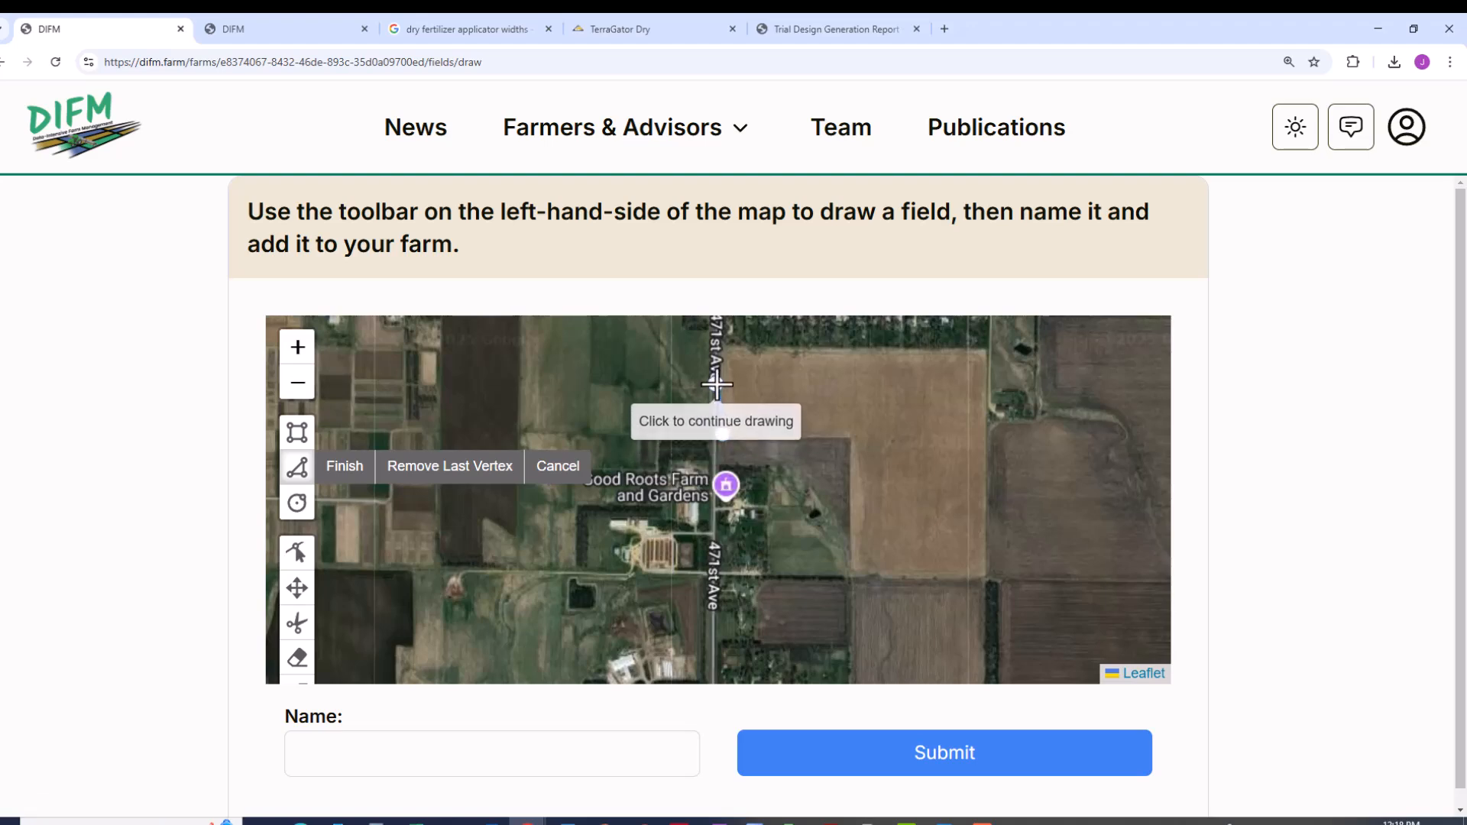
pyautogui.click(722, 346)
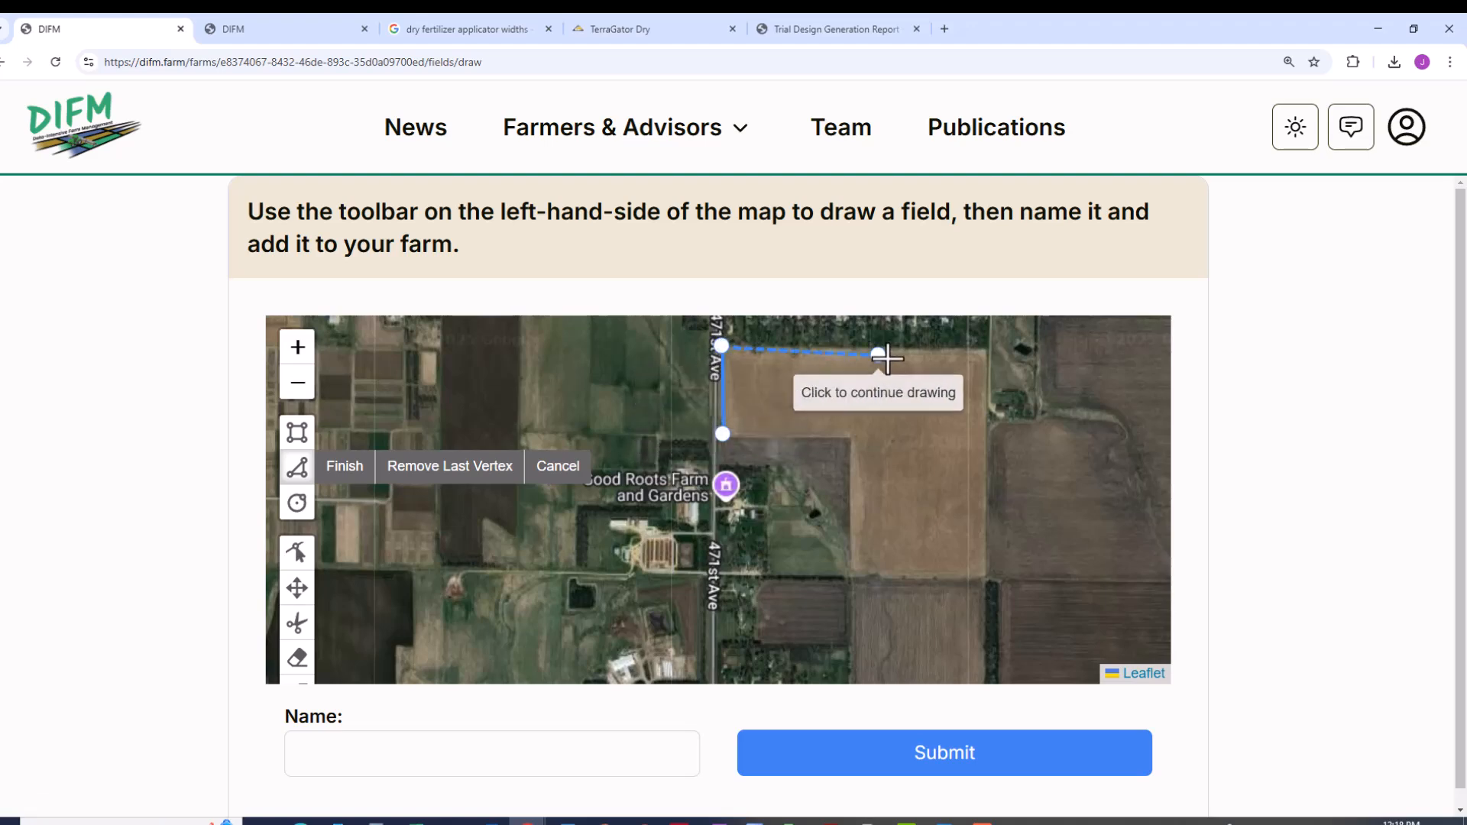
pyautogui.click(986, 351)
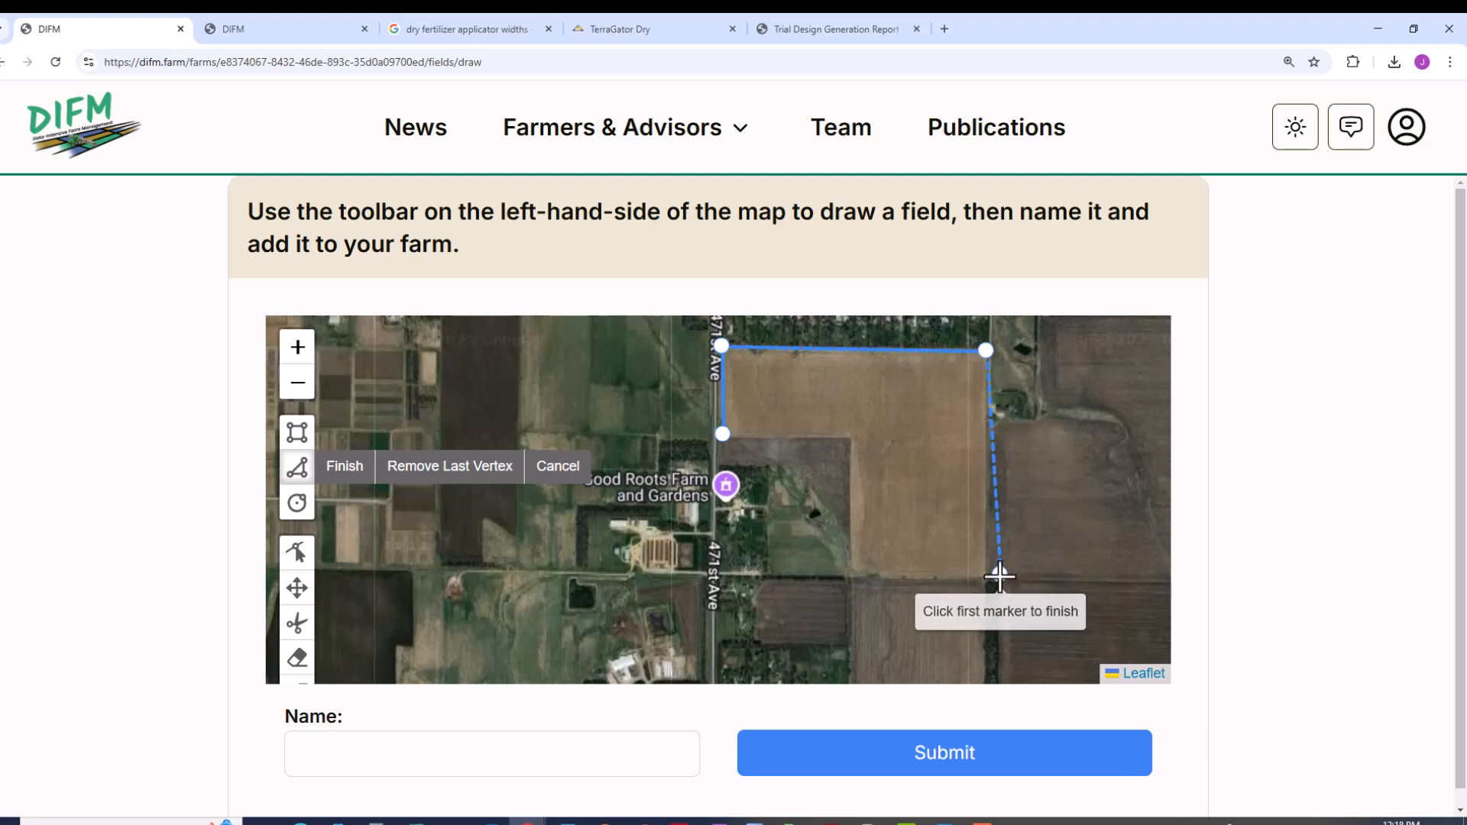
pyautogui.moveTo(986, 579); pyautogui.dragTo(985, 577)
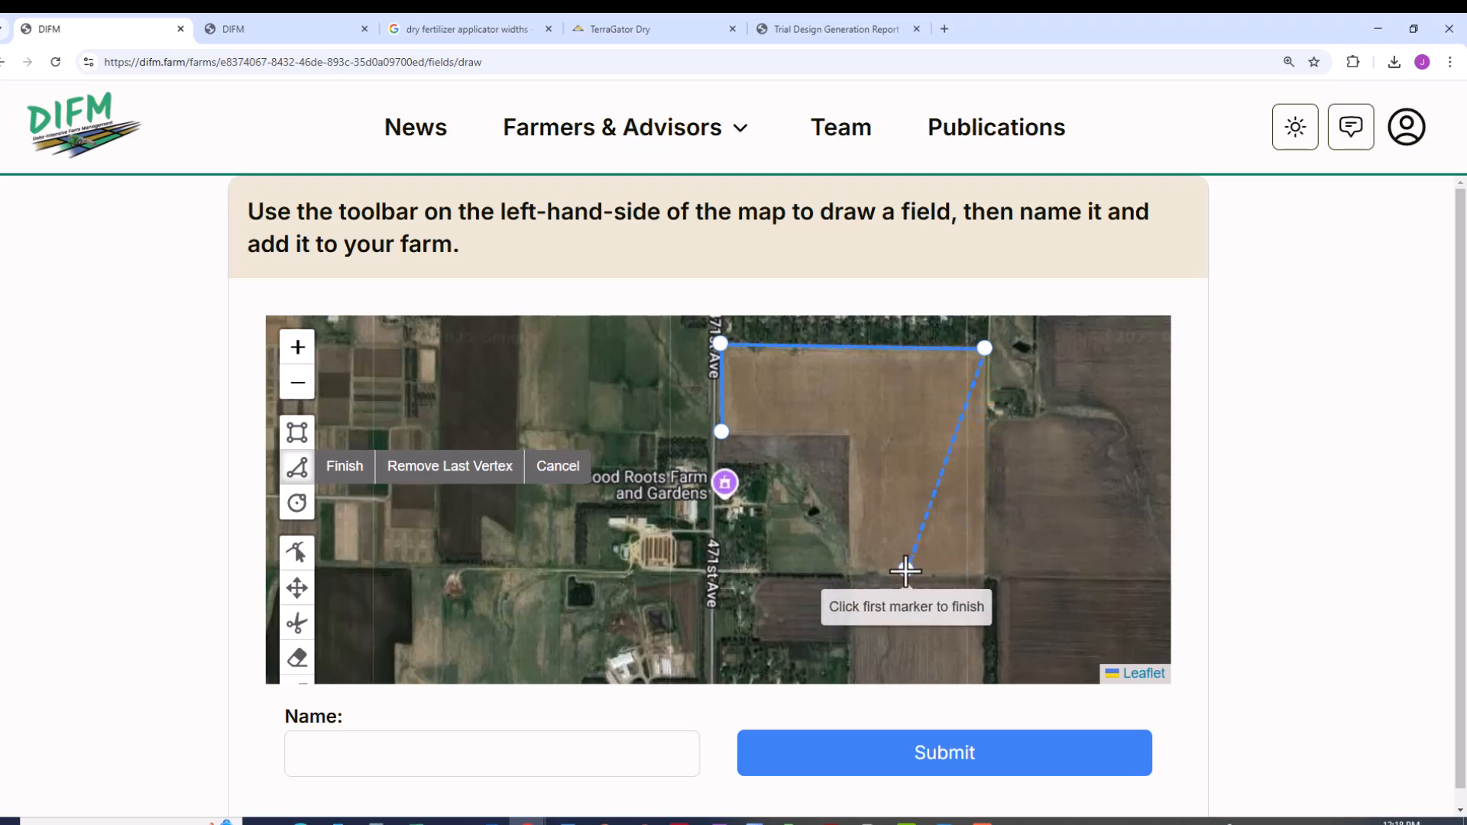
pyautogui.click(985, 577)
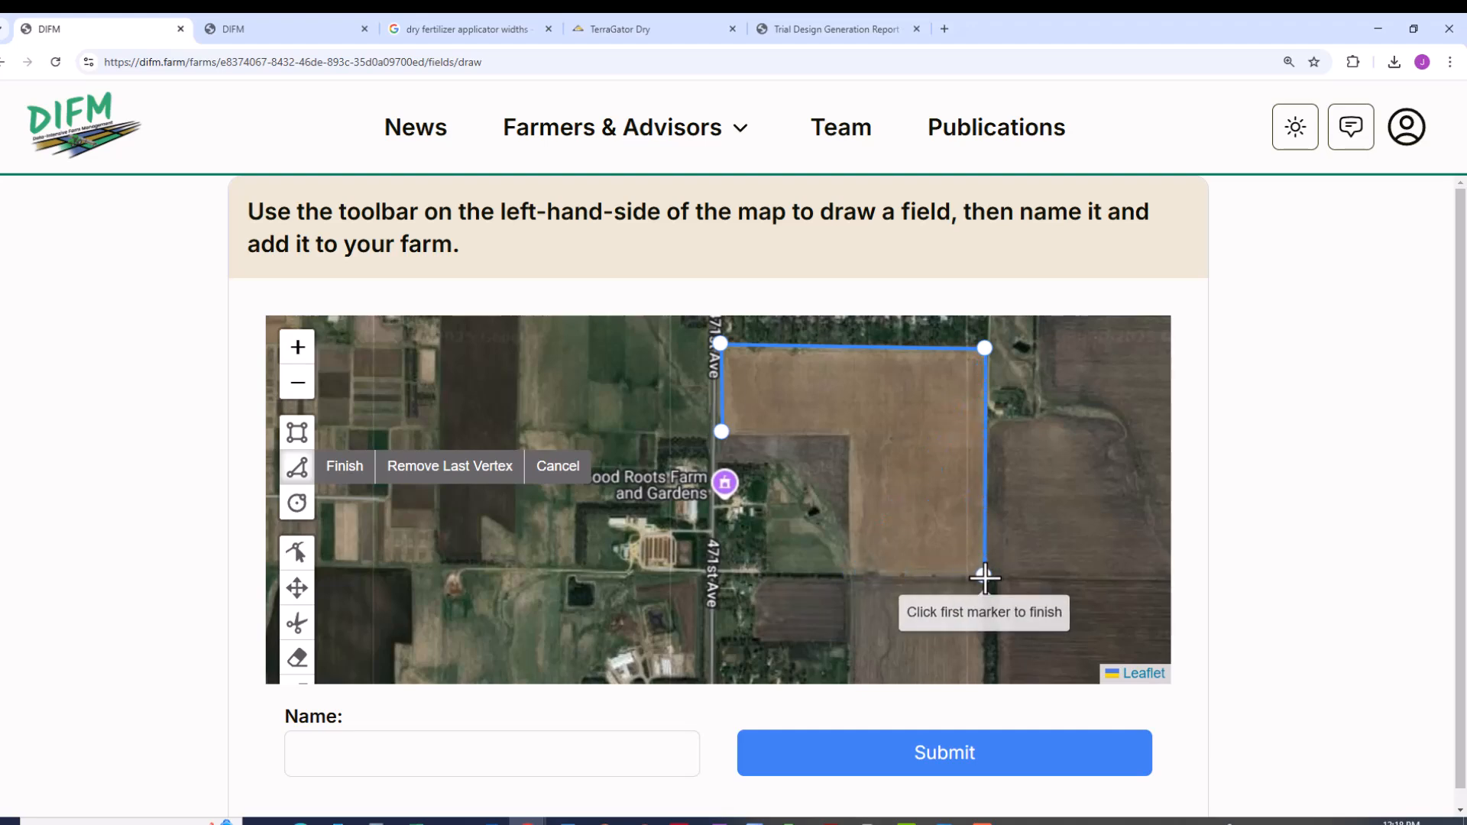
pyautogui.click(850, 578)
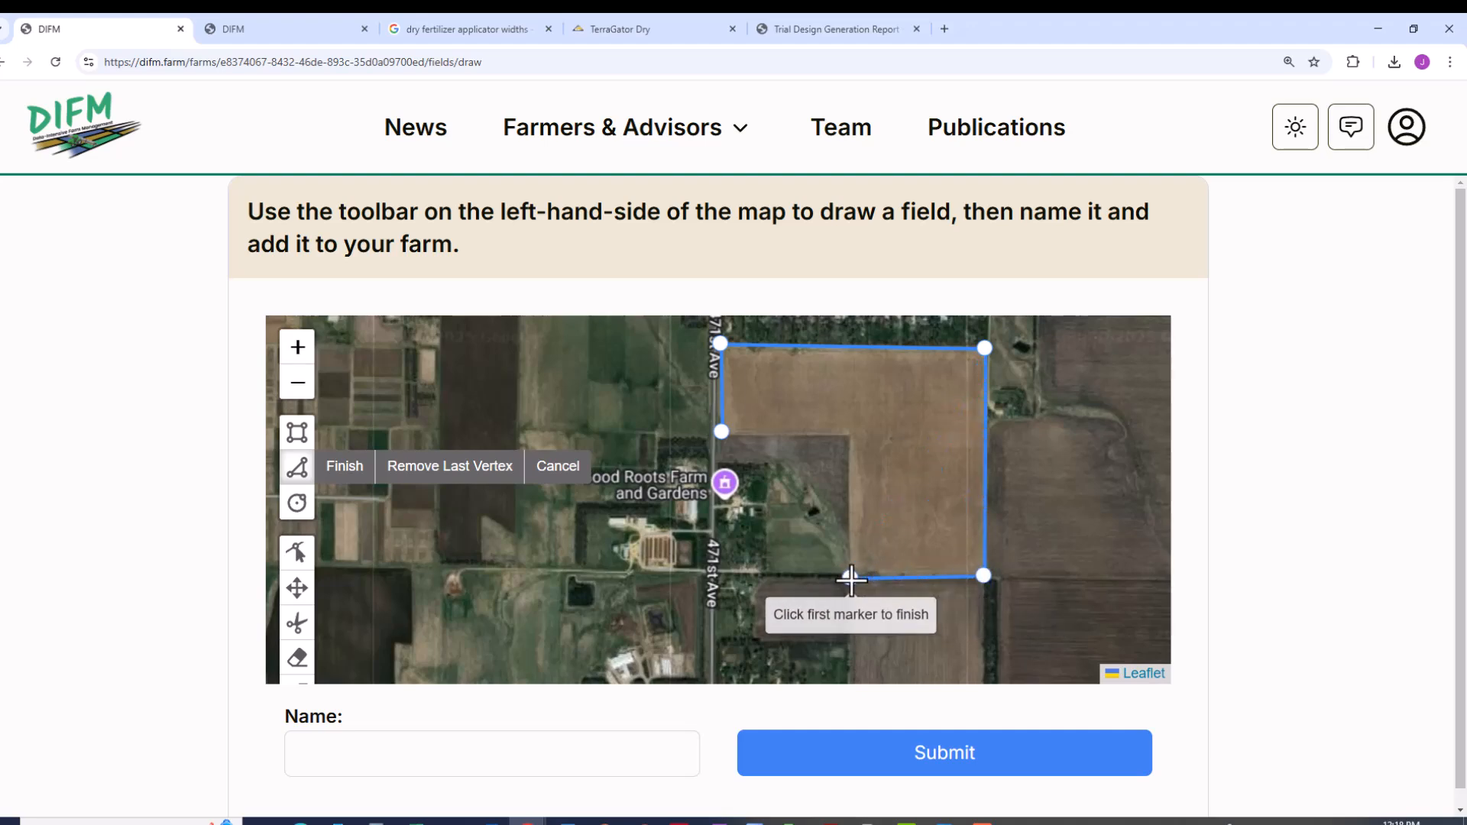
pyautogui.click(852, 434)
pyautogui.doubleClick(722, 434)
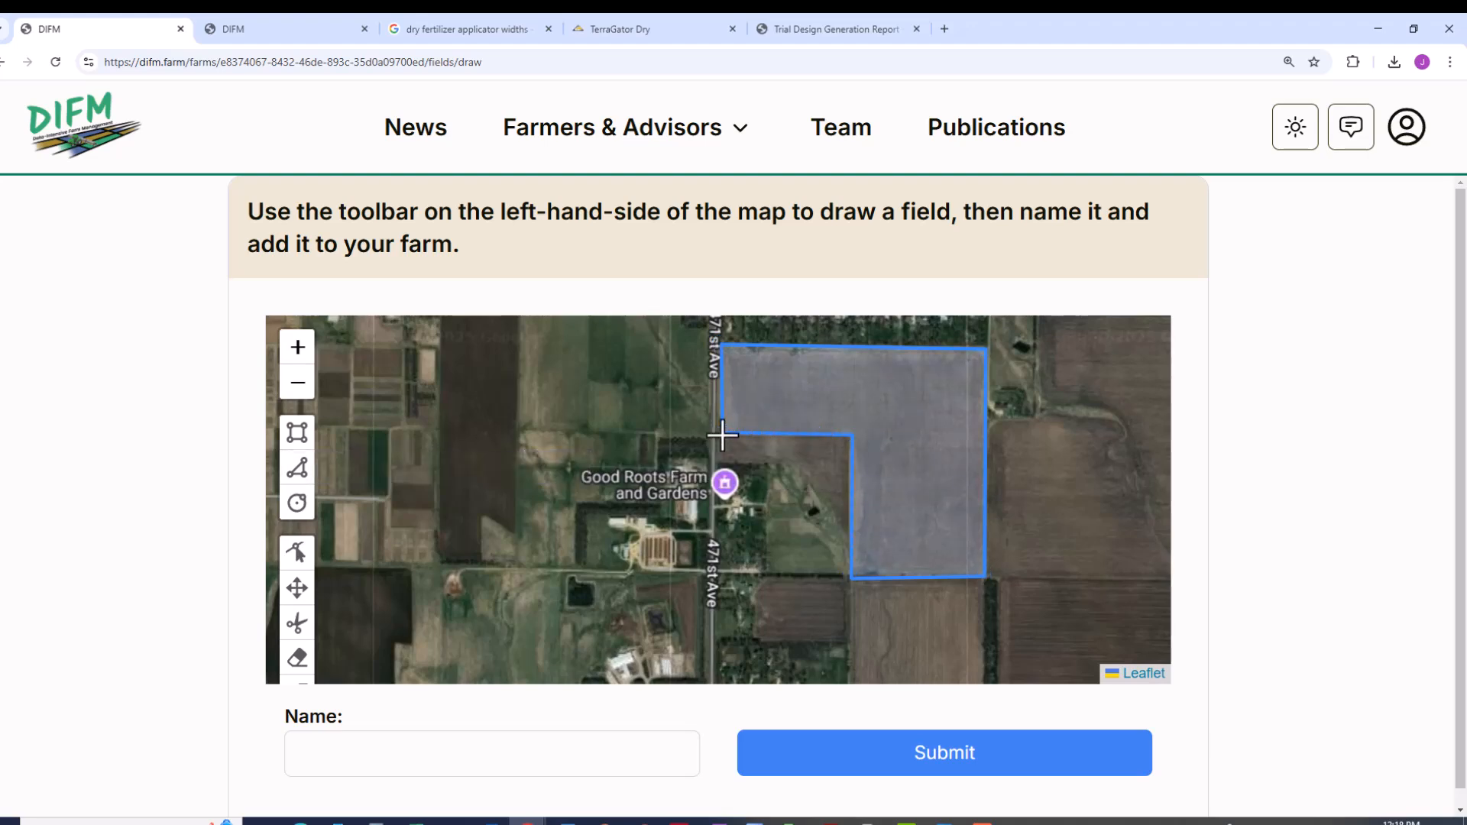
# Step: Name the drawn field Brookings Corn N and submit it to the farm
pyautogui.click(449, 751)
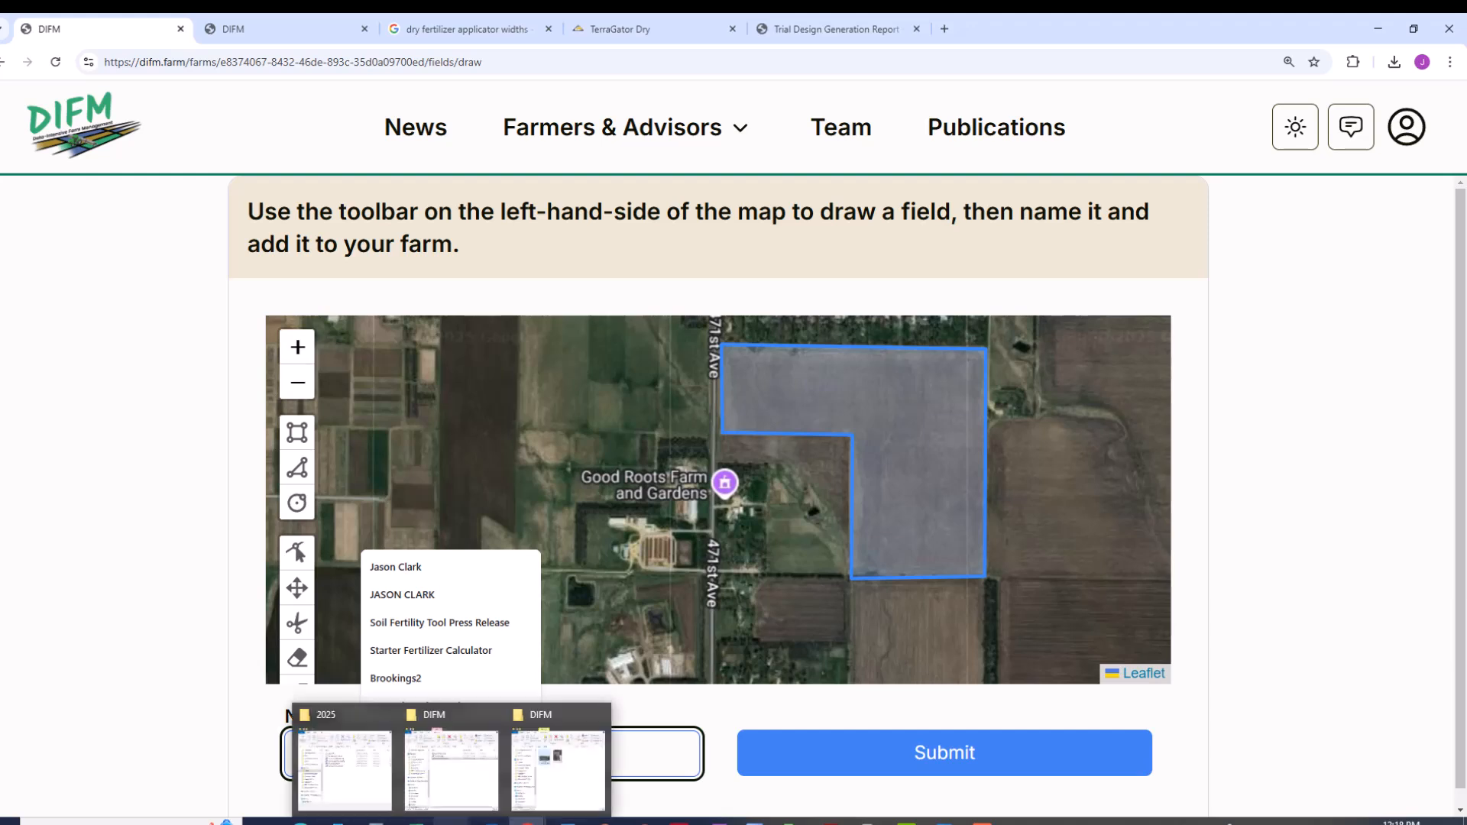
pyautogui.write('Brookings Corn N')
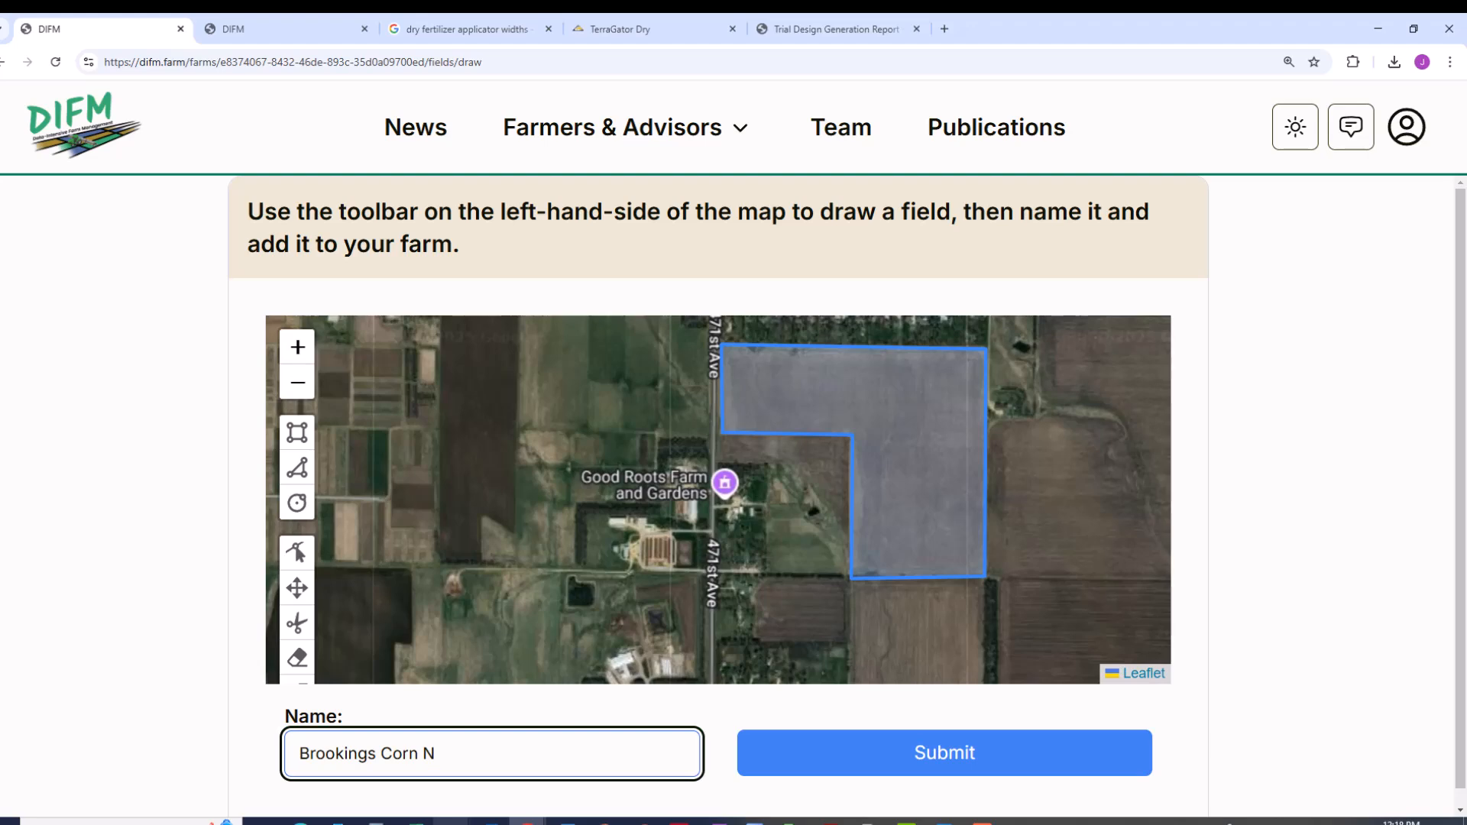
pyautogui.click(950, 755)
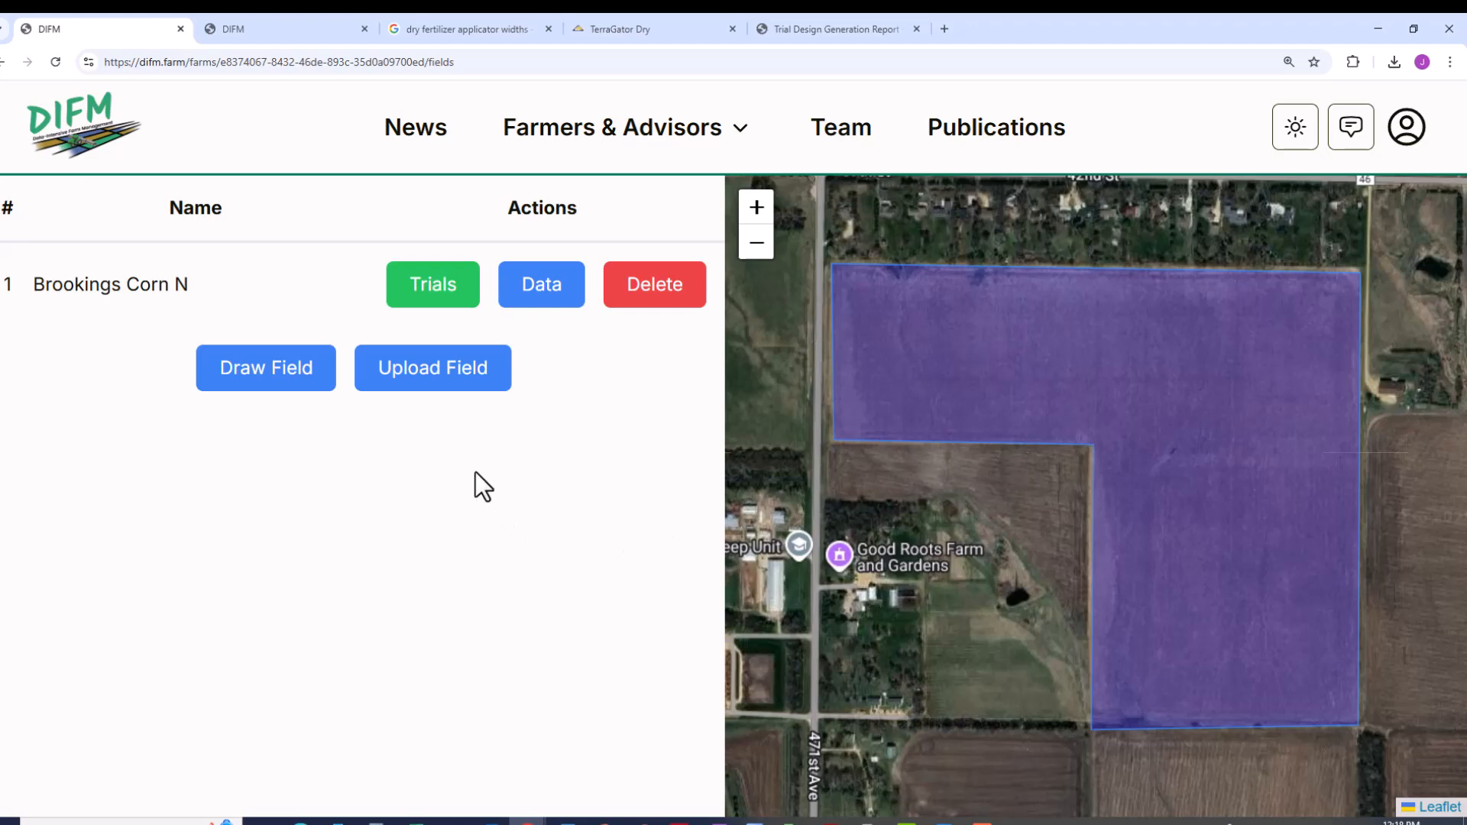
# Step: Start a new trial for the Brookings Corn N field and name it Corn N Test2
pyautogui.click(434, 297)
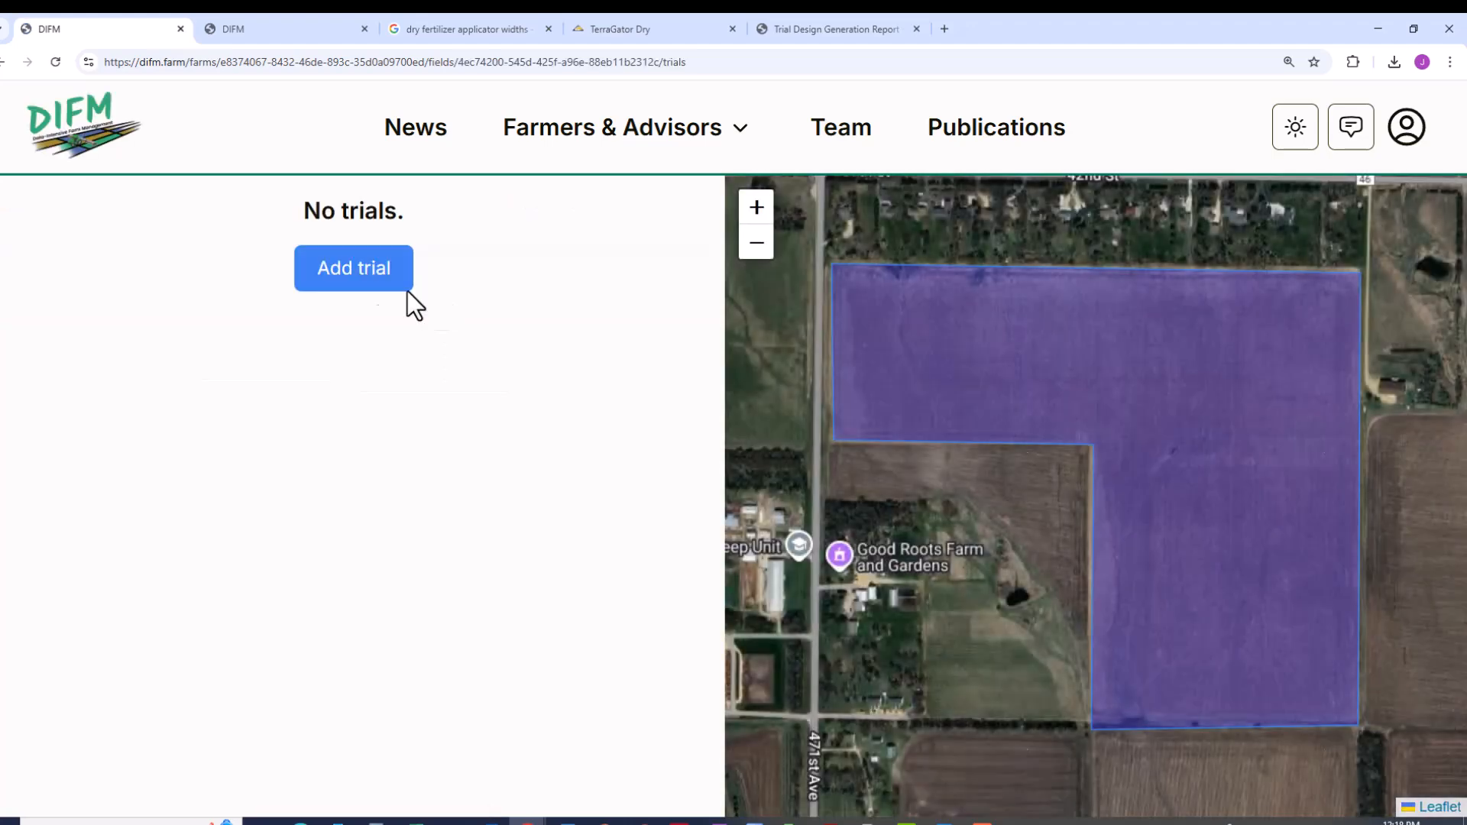
pyautogui.click(324, 282)
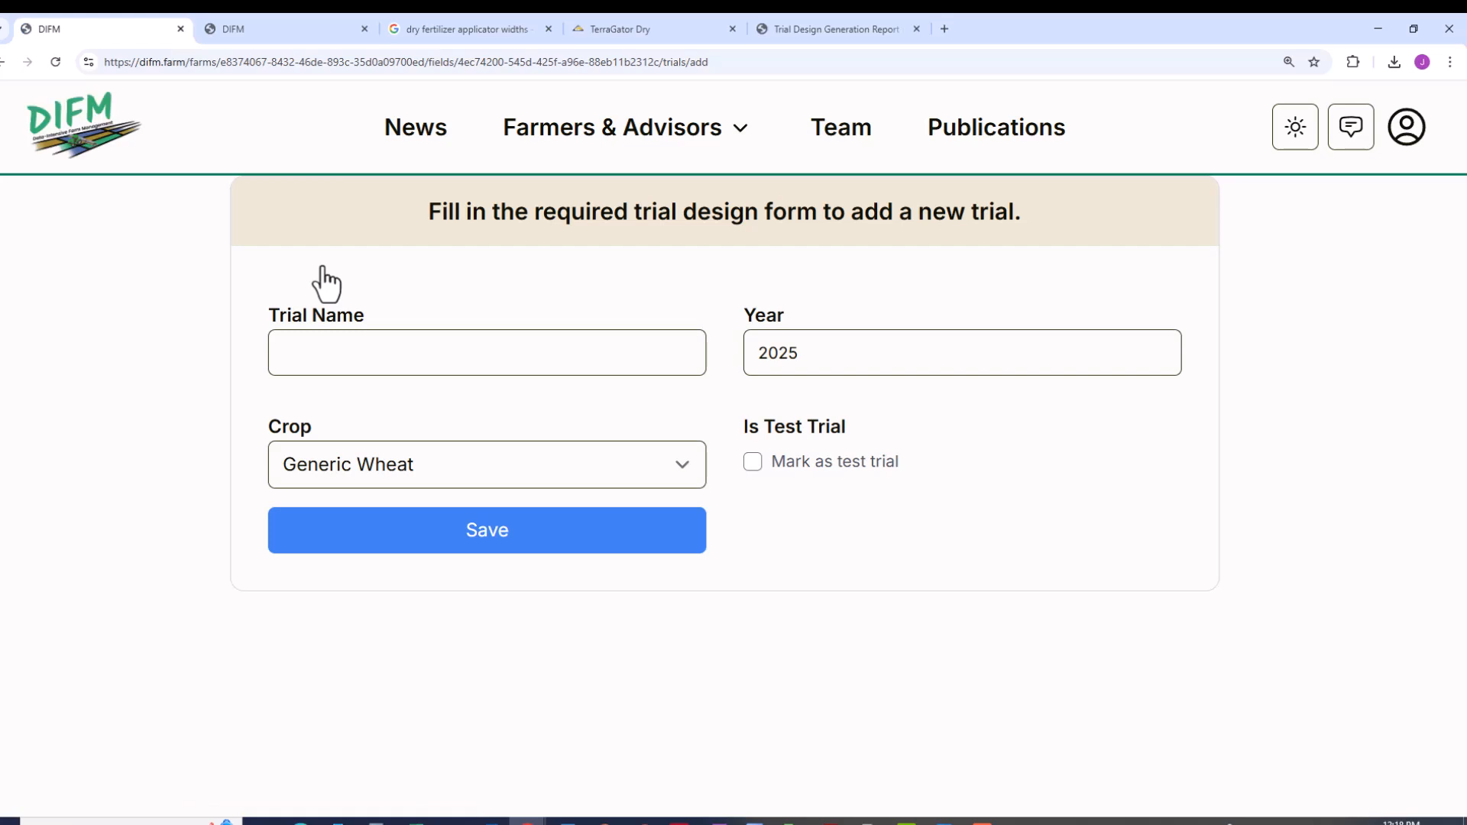
pyautogui.click(333, 354)
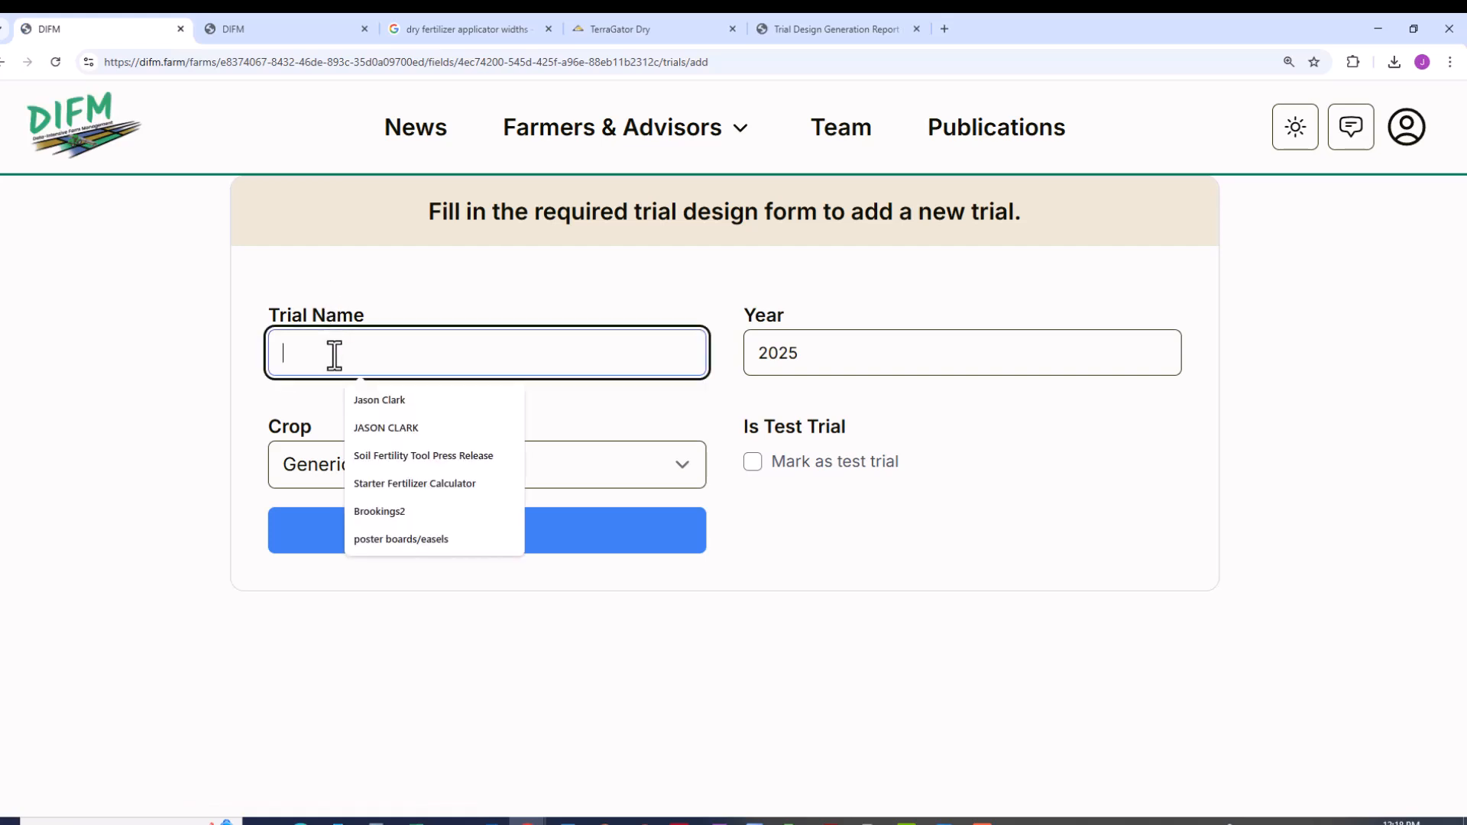
pyautogui.write('Corn N')
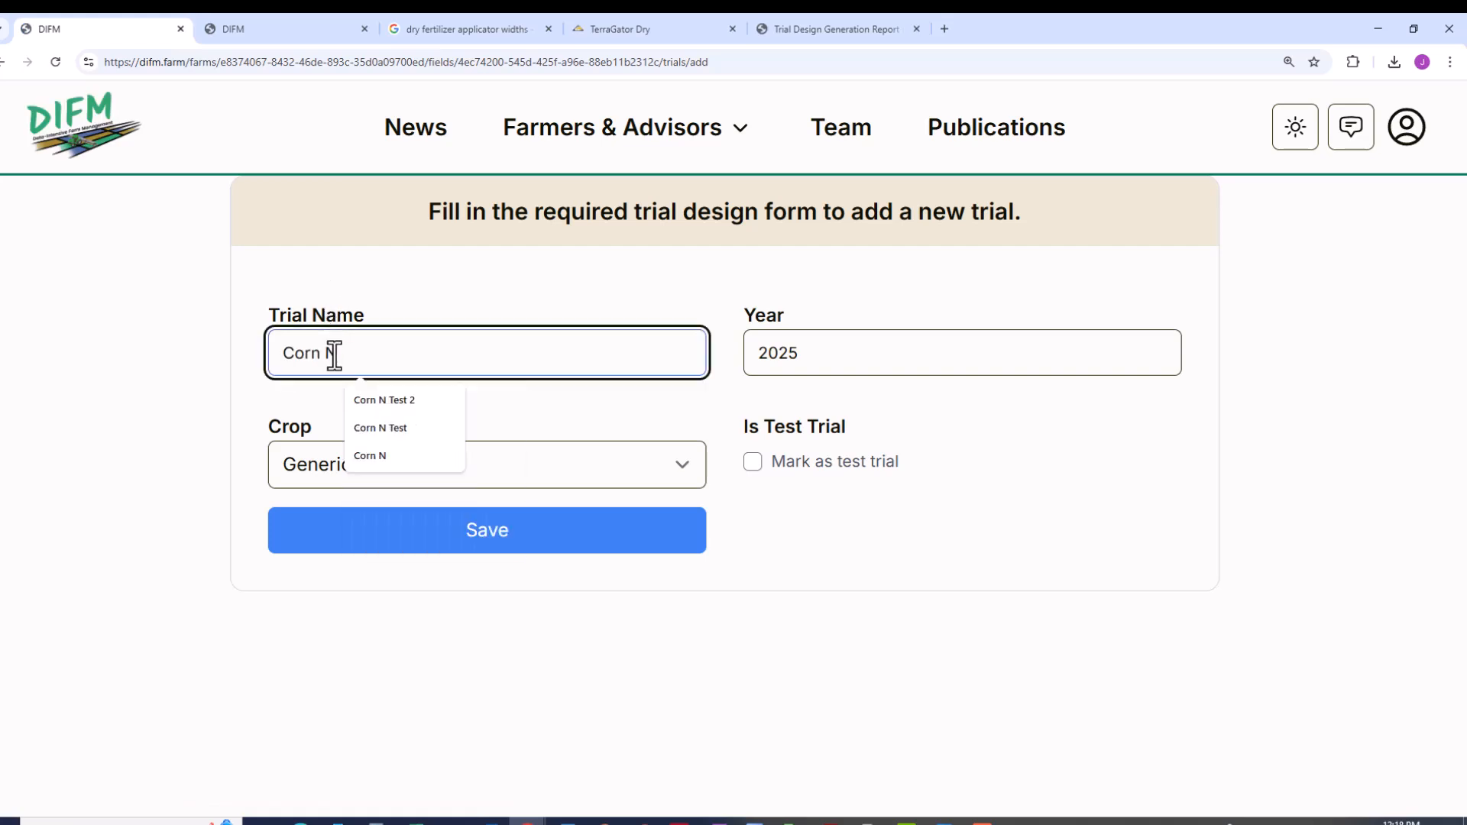
pyautogui.write(' Test')
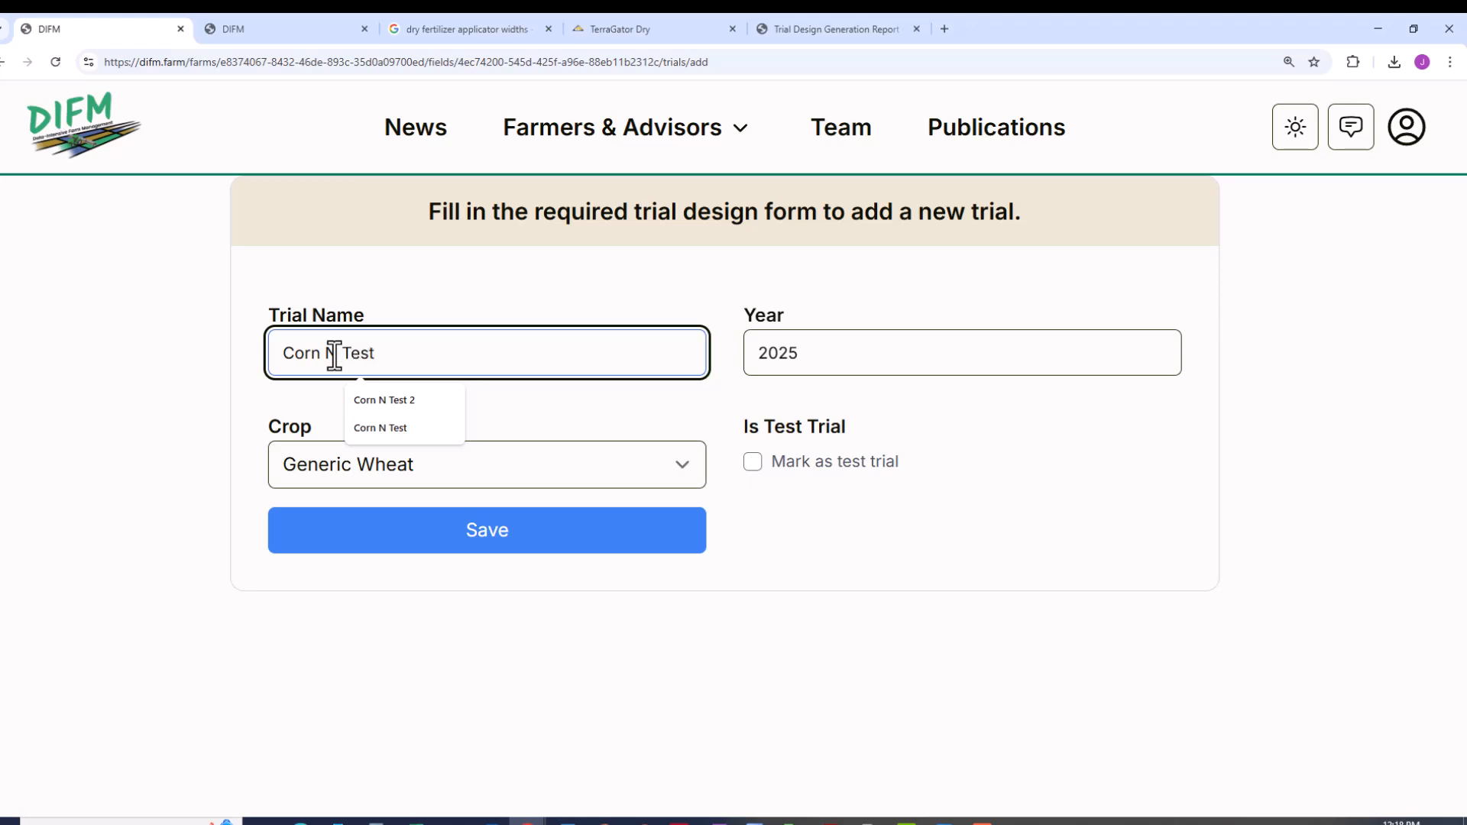
pyautogui.write('2')
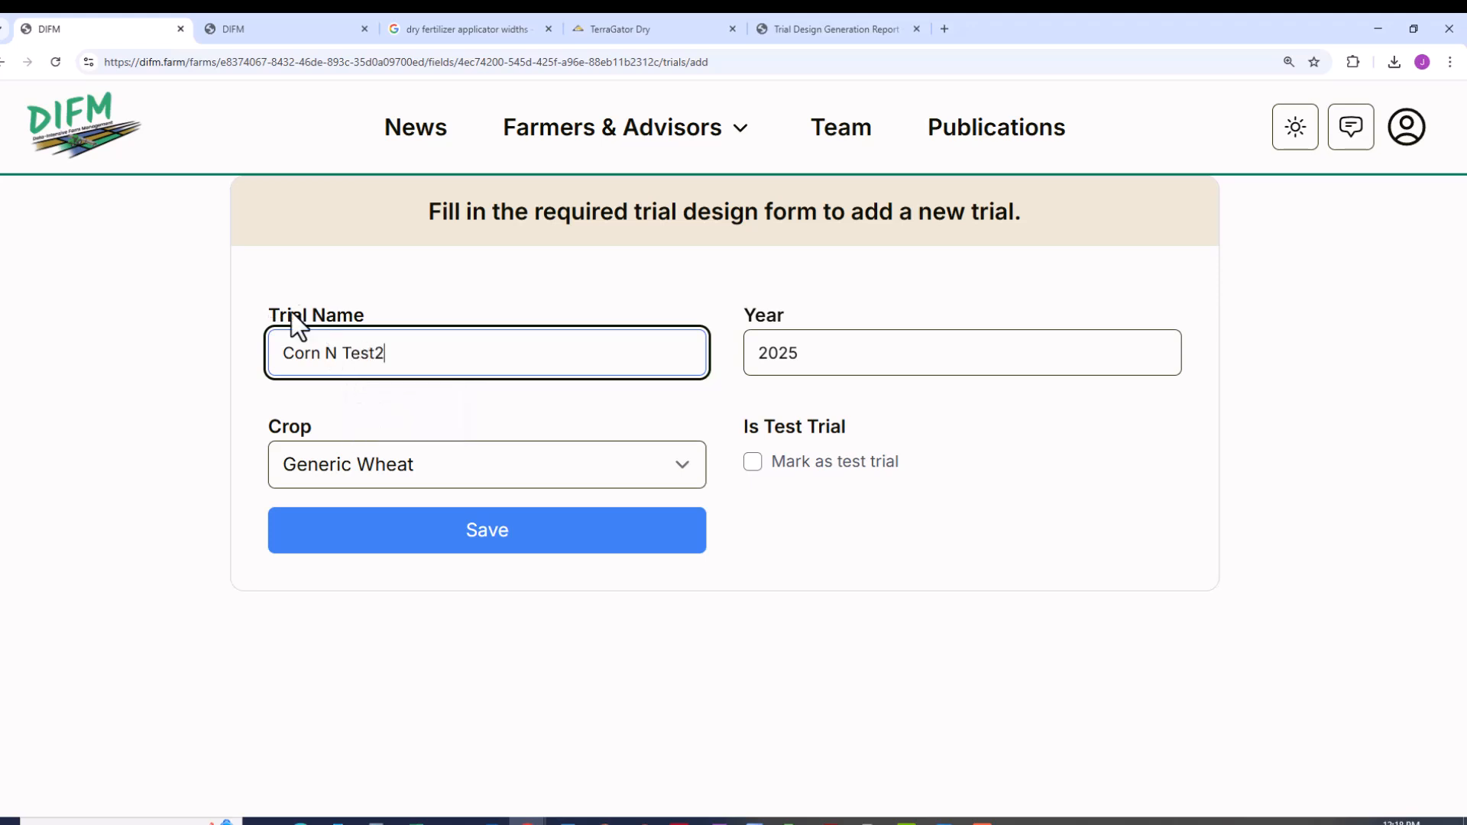
# Step: Set the trial's crop to Generic Corn, mark it as a test trial and save it
pyautogui.click(611, 457)
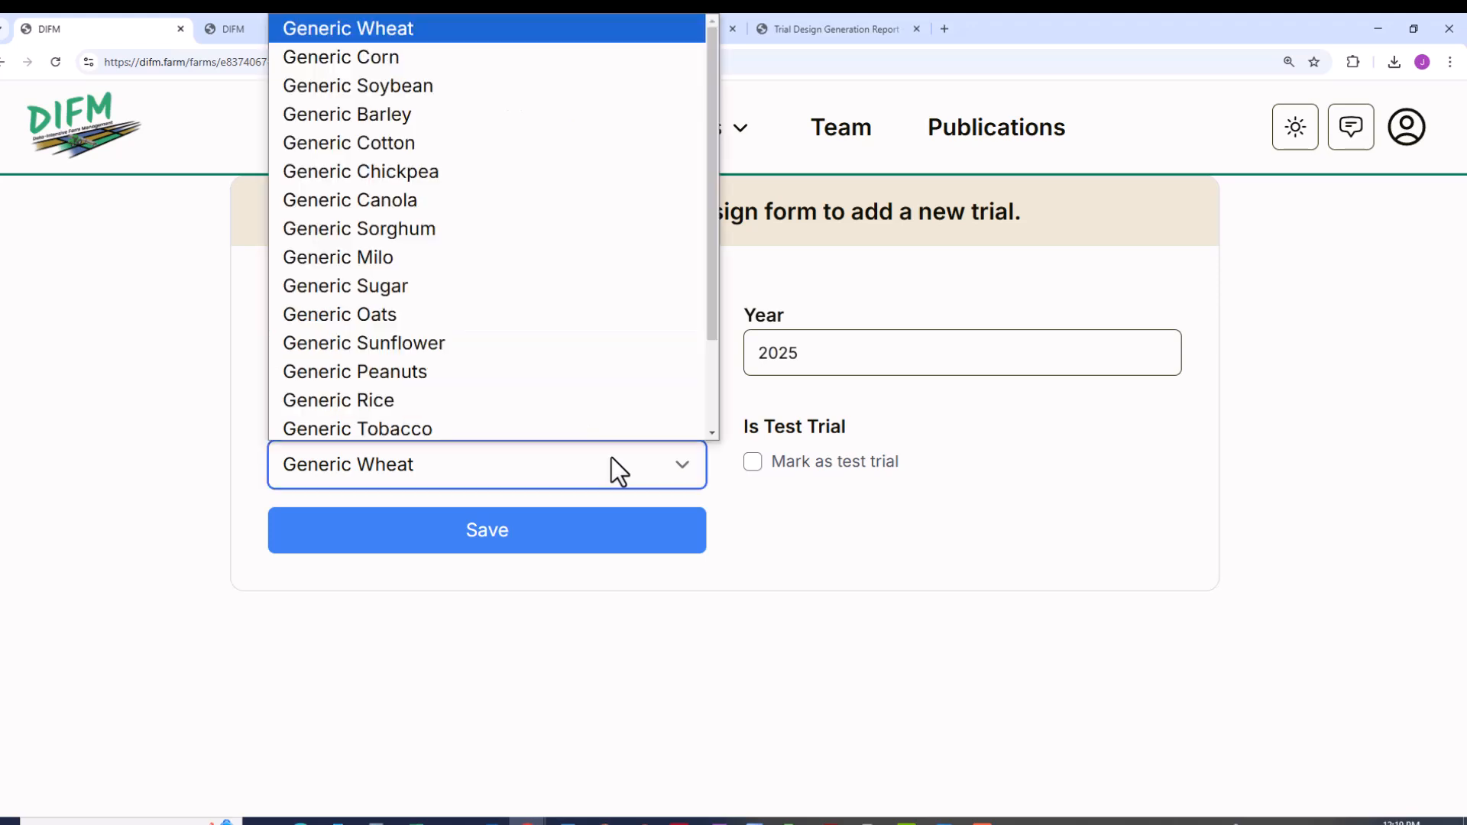
pyautogui.click(441, 61)
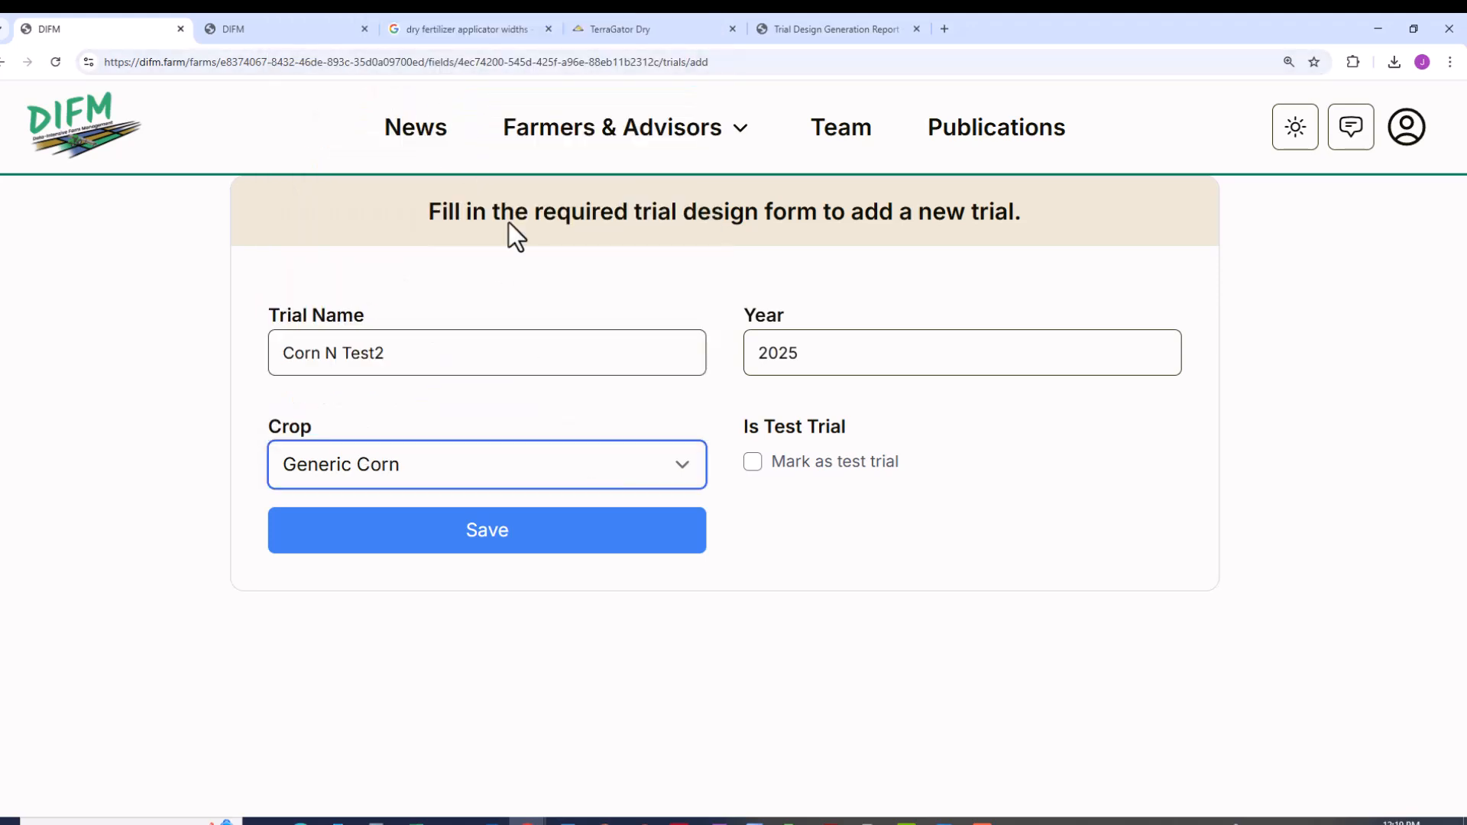
pyautogui.click(759, 467)
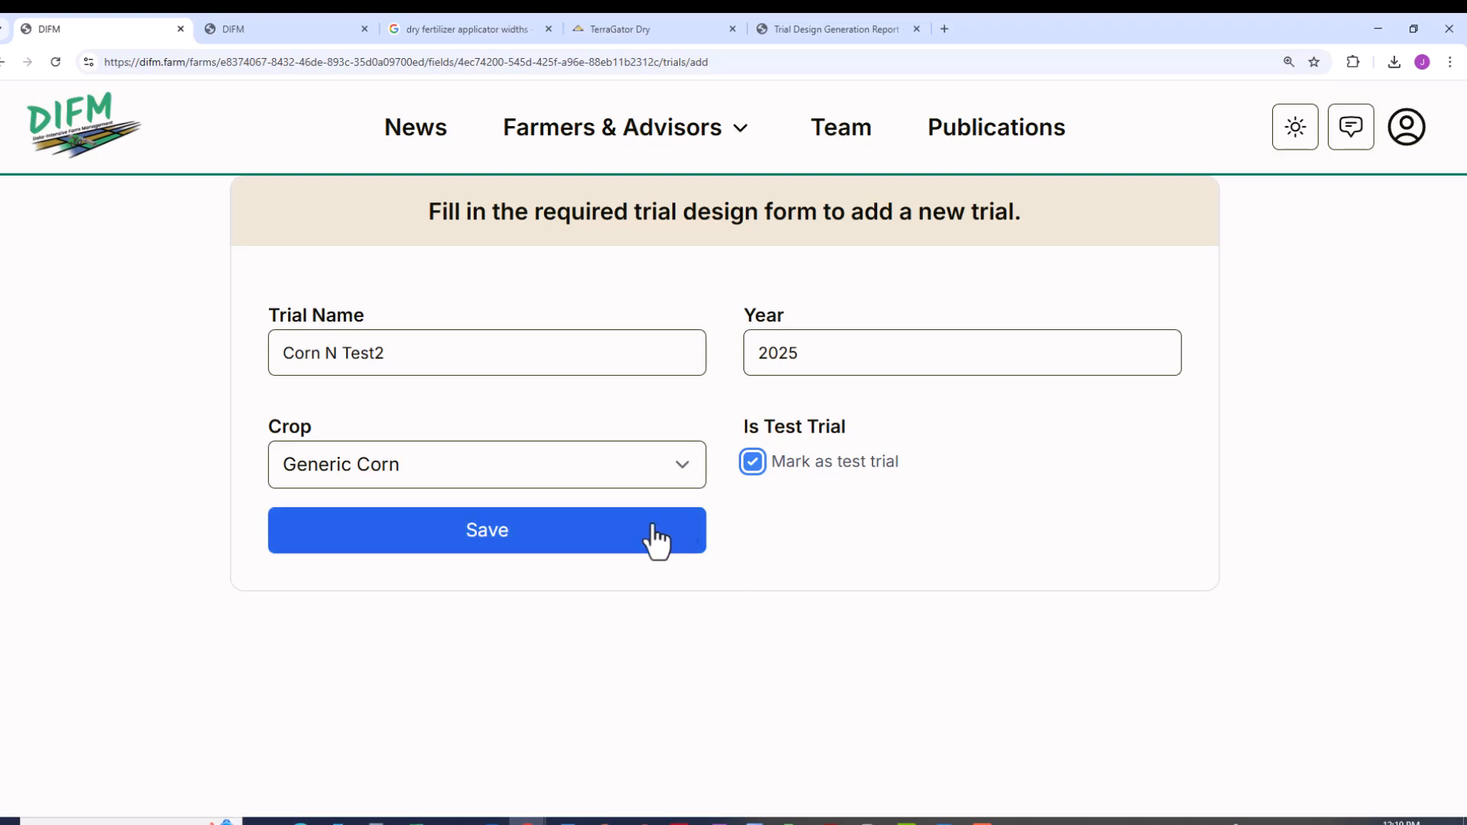
pyautogui.click(552, 529)
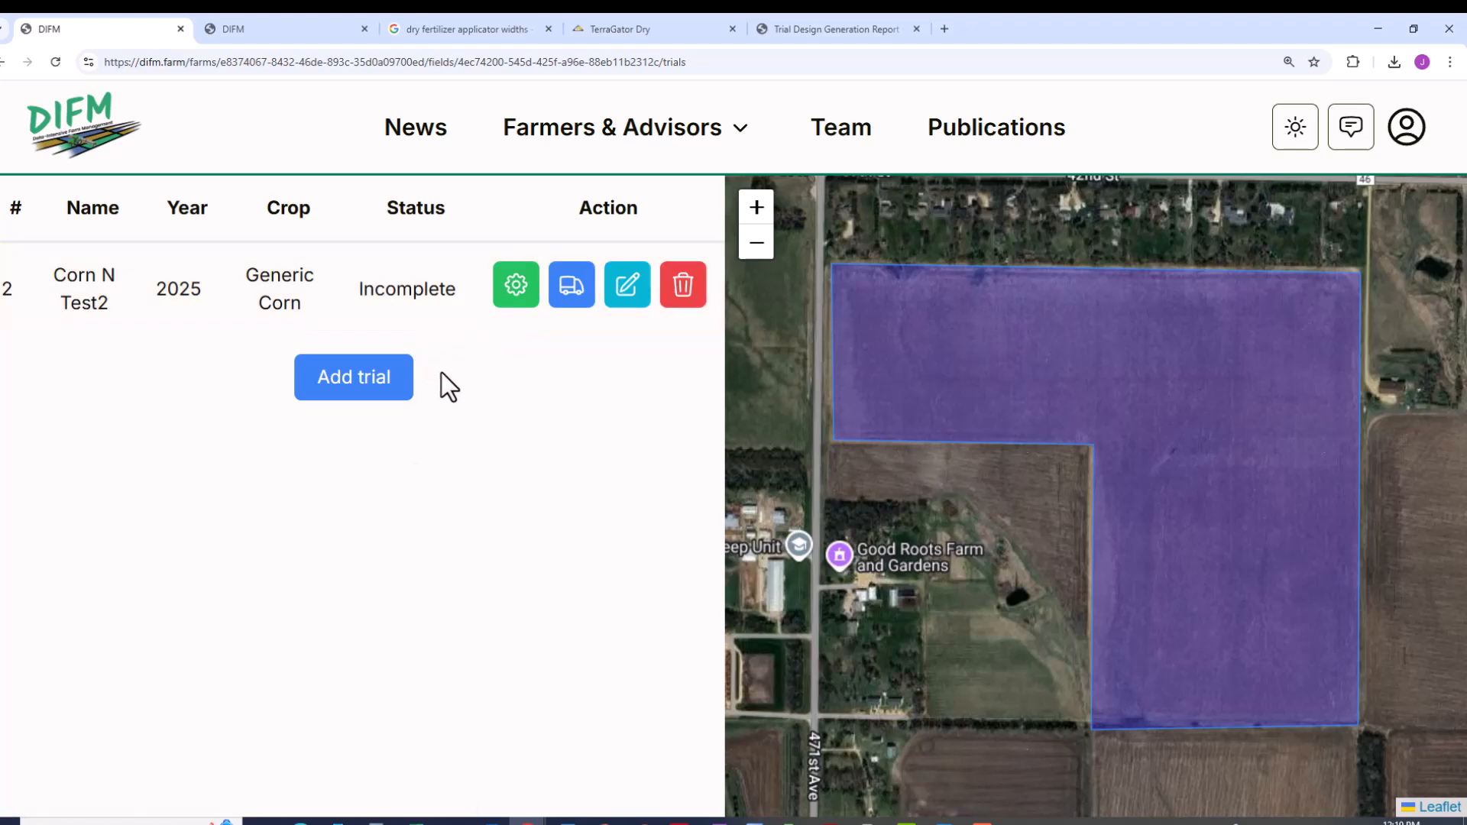
# Step: Open the Corn N Test2 trial's configuration and start a new AB line named Corn N Test 2 ab line
pyautogui.click(526, 290)
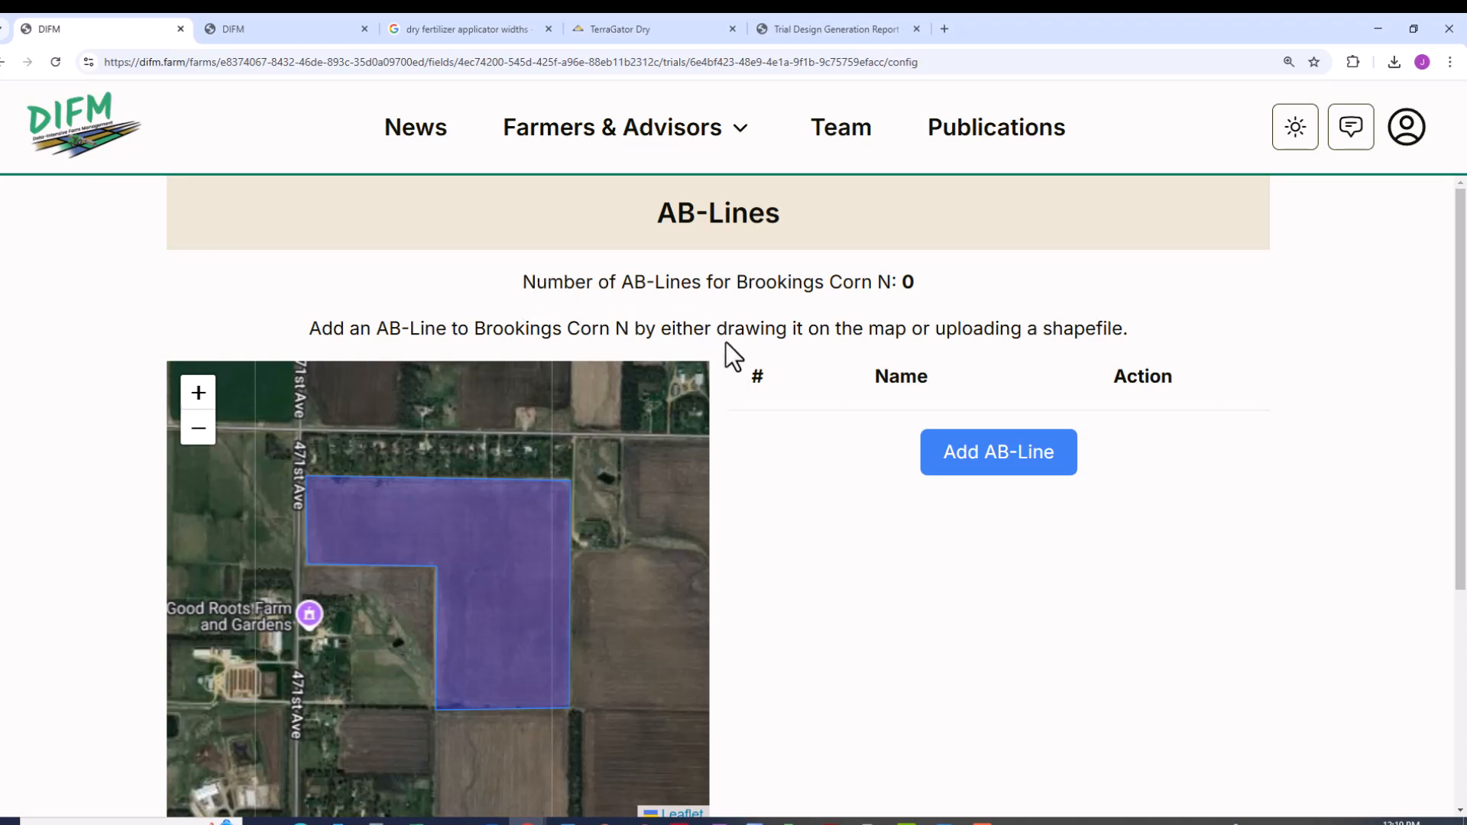
pyautogui.scroll(-1, 1295, 332)
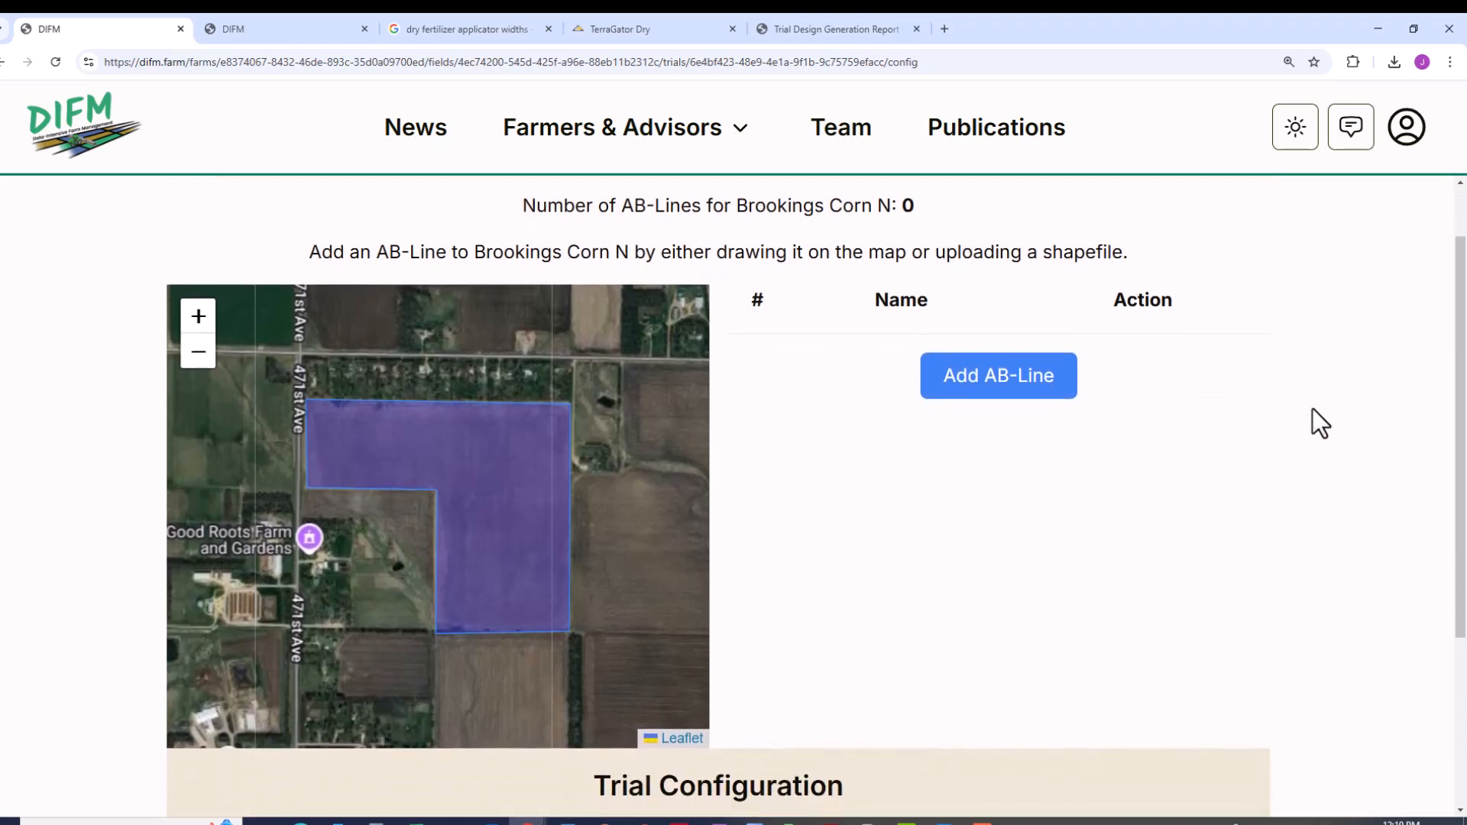
pyautogui.click(1025, 396)
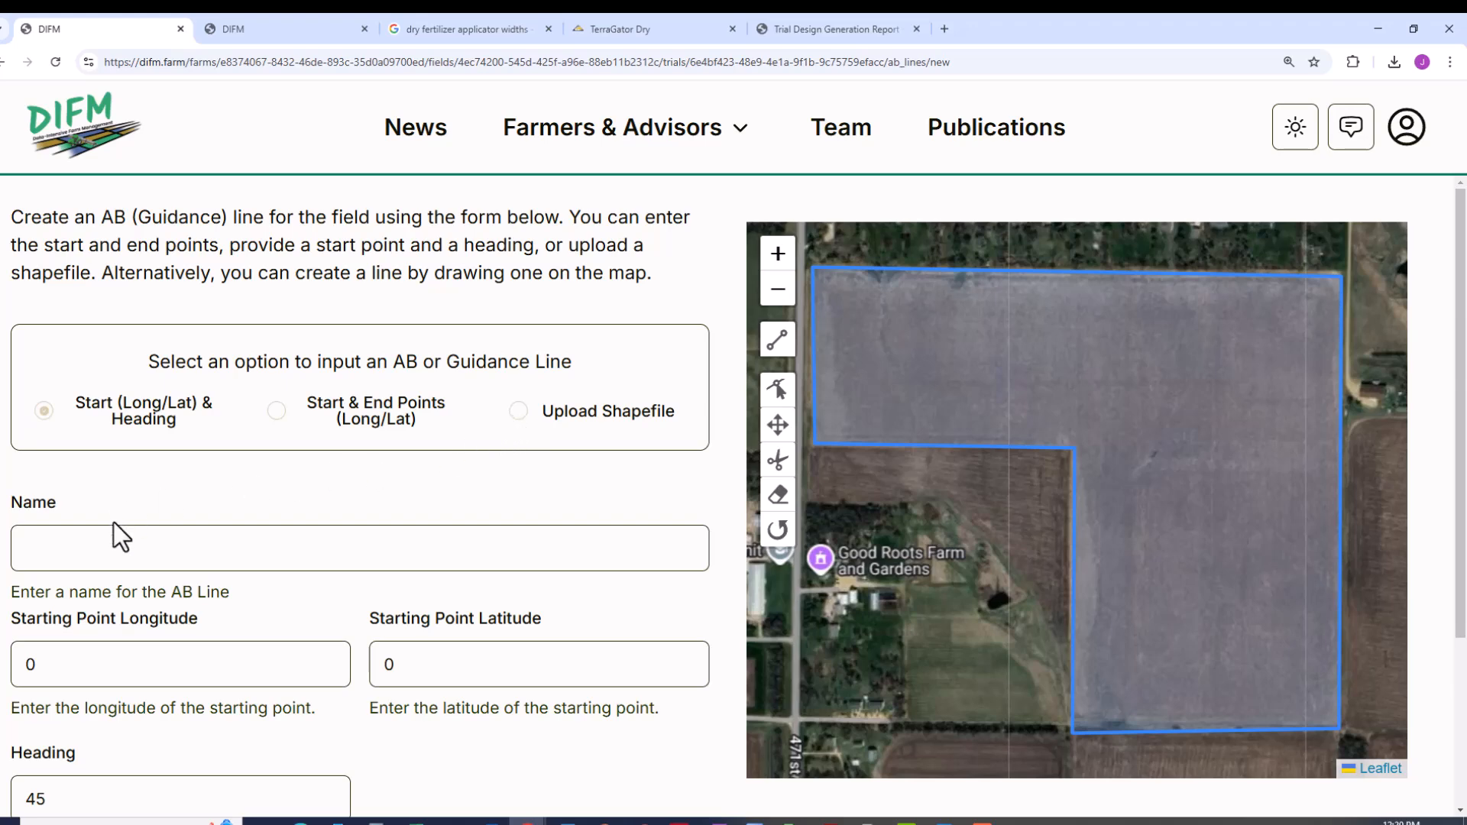
pyautogui.click(121, 548)
pyautogui.write('Corn N Test 2 ab line')
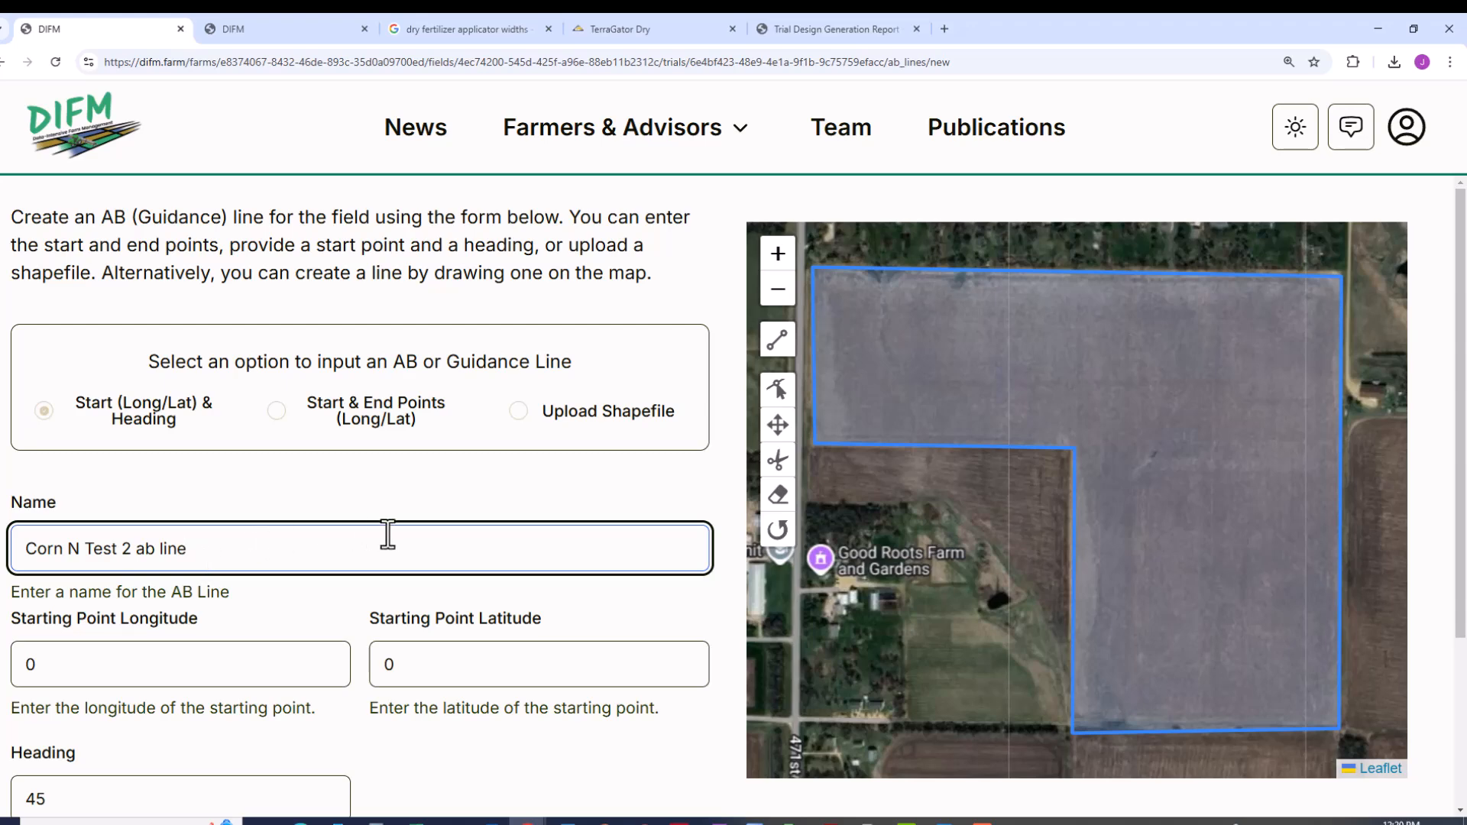
# Step: Draw the AB line along the field's east edge from the northeast corner south to near the southeast corner, and save it
pyautogui.scroll(-1, 396, 718)
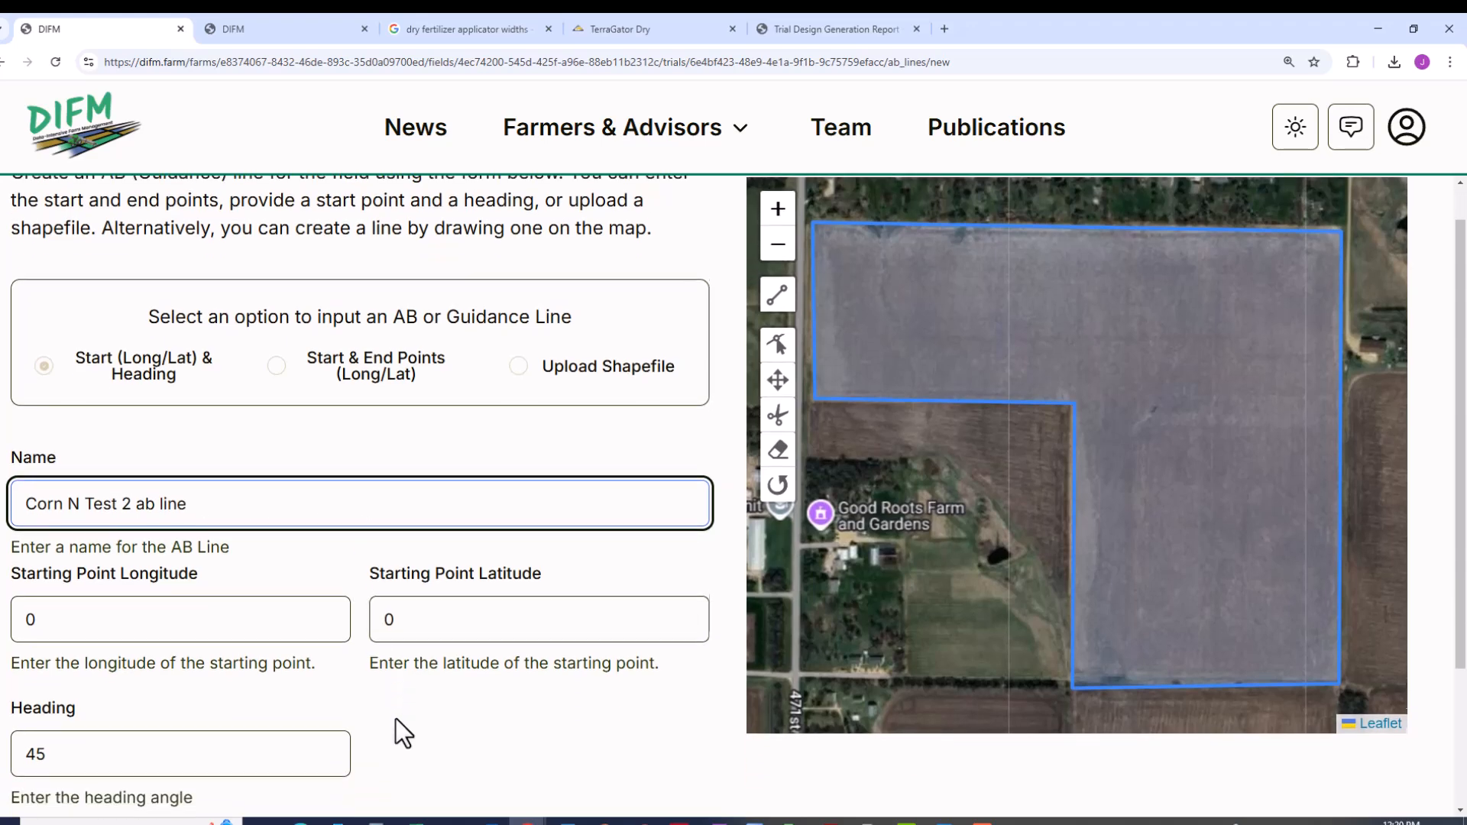
pyautogui.scroll(1, 396, 719)
pyautogui.scroll(2, 1127, 485)
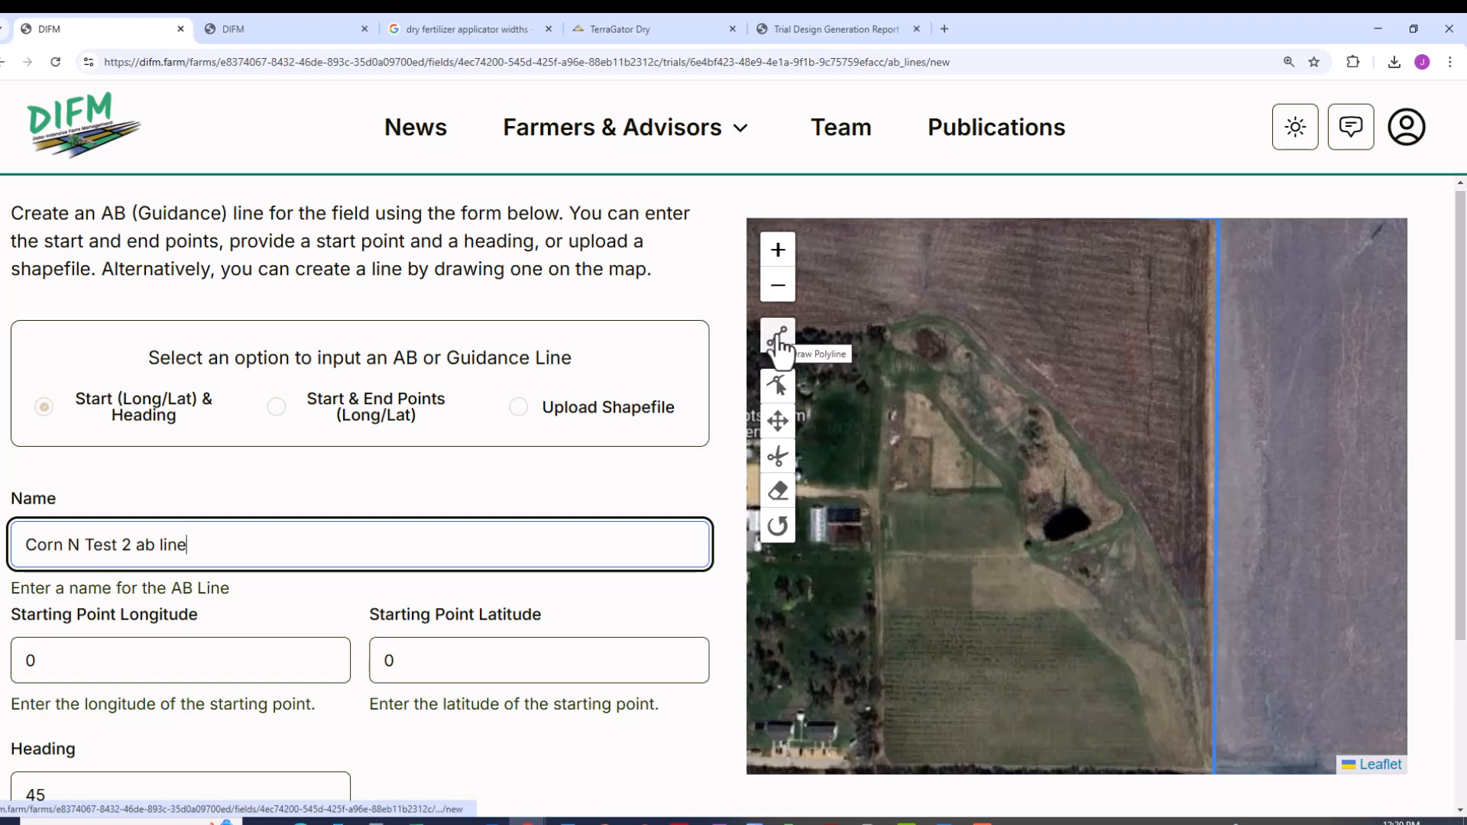
pyautogui.click(778, 338)
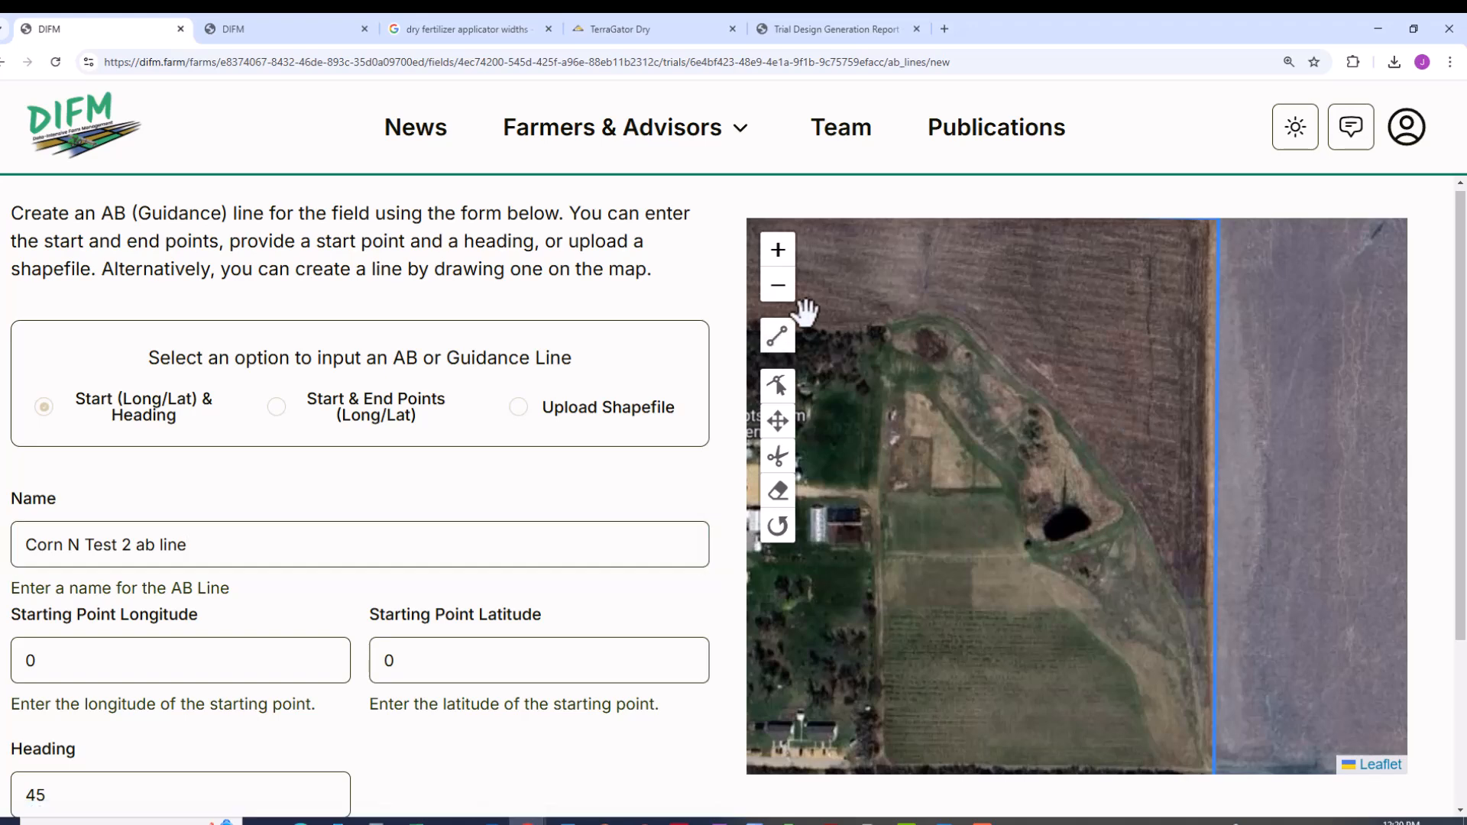
pyautogui.click(776, 290)
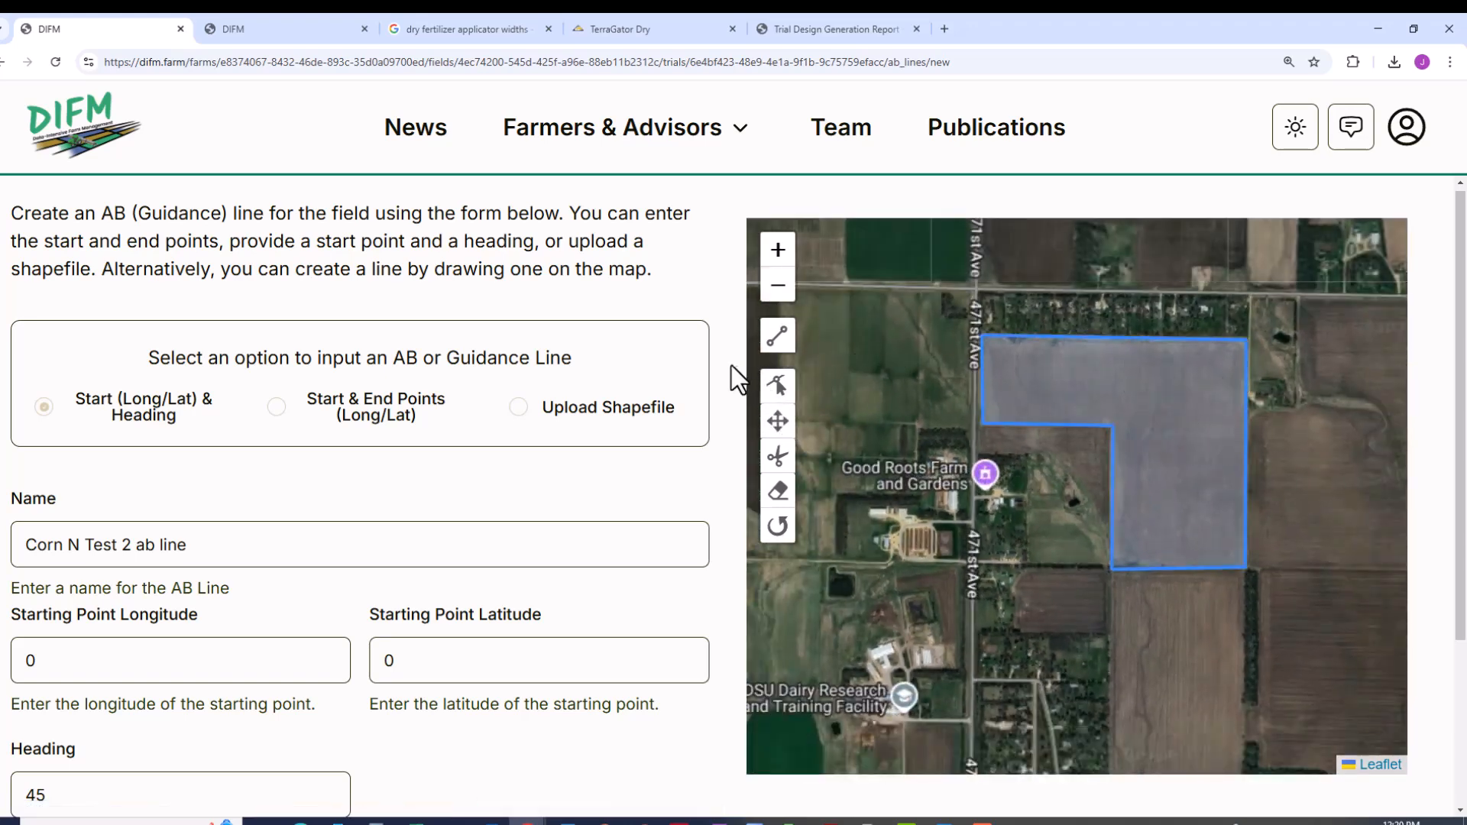
pyautogui.click(777, 337)
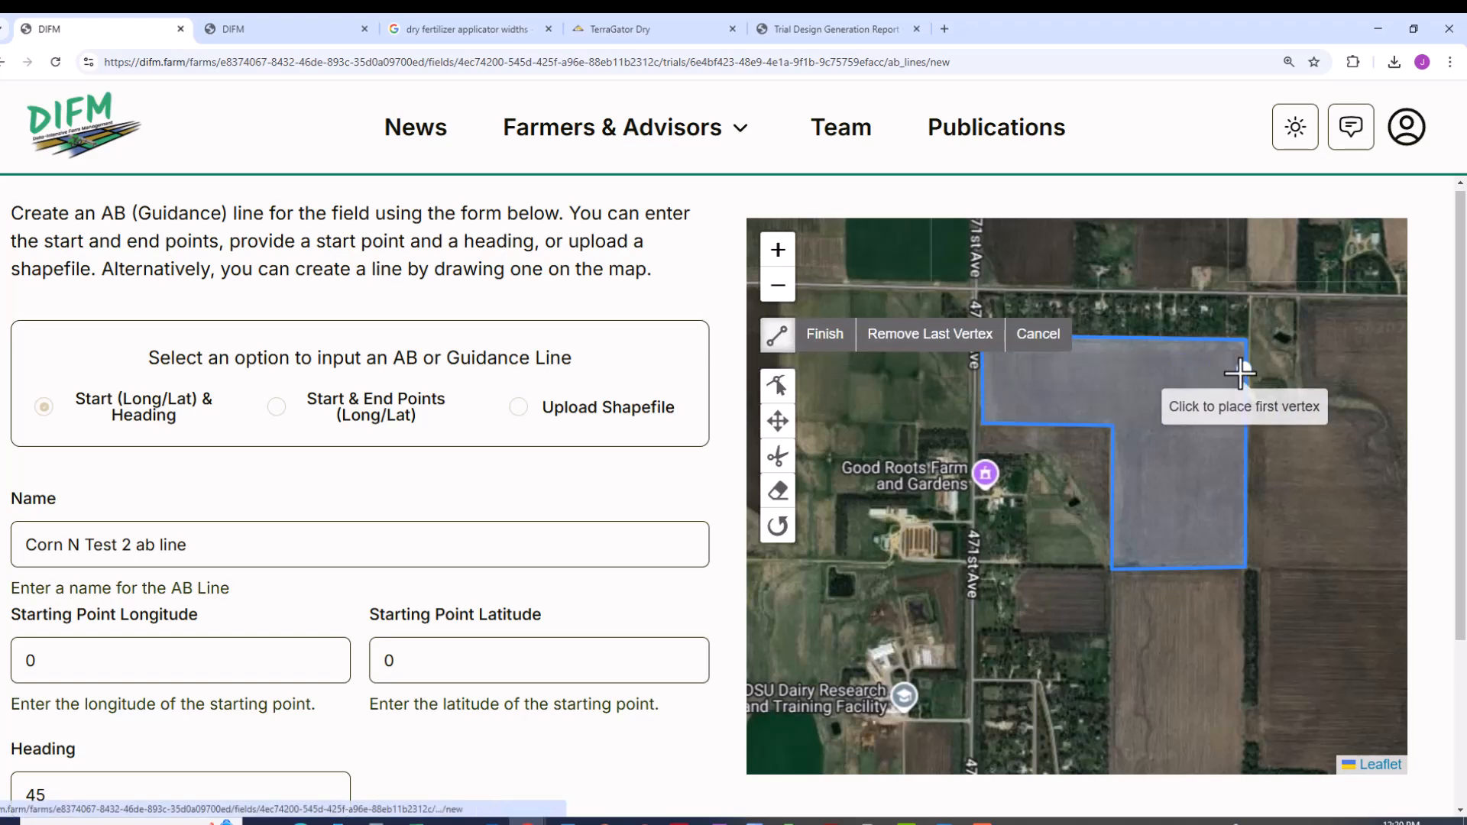
pyautogui.click(1245, 339)
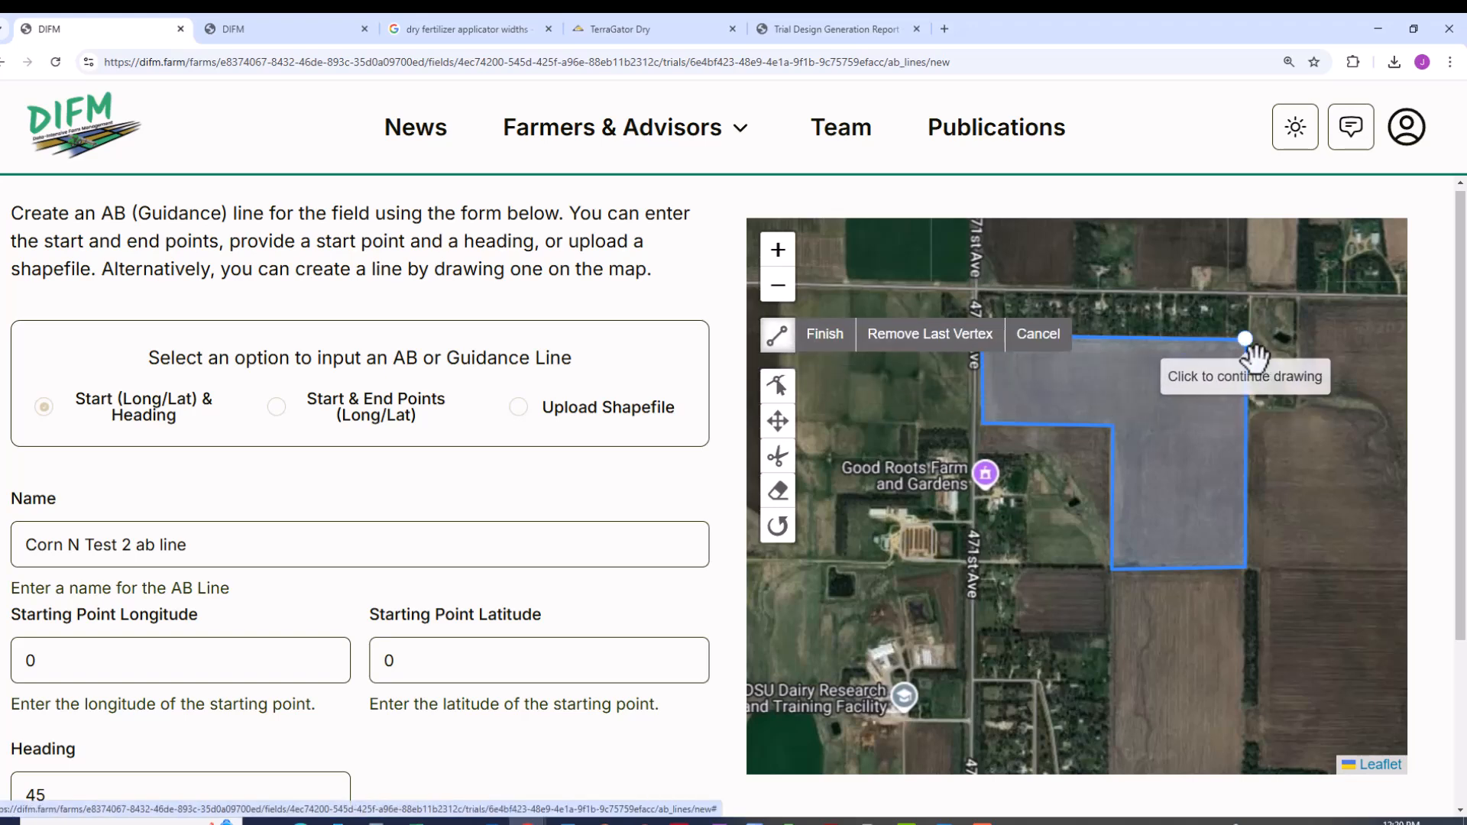
pyautogui.click(1246, 534)
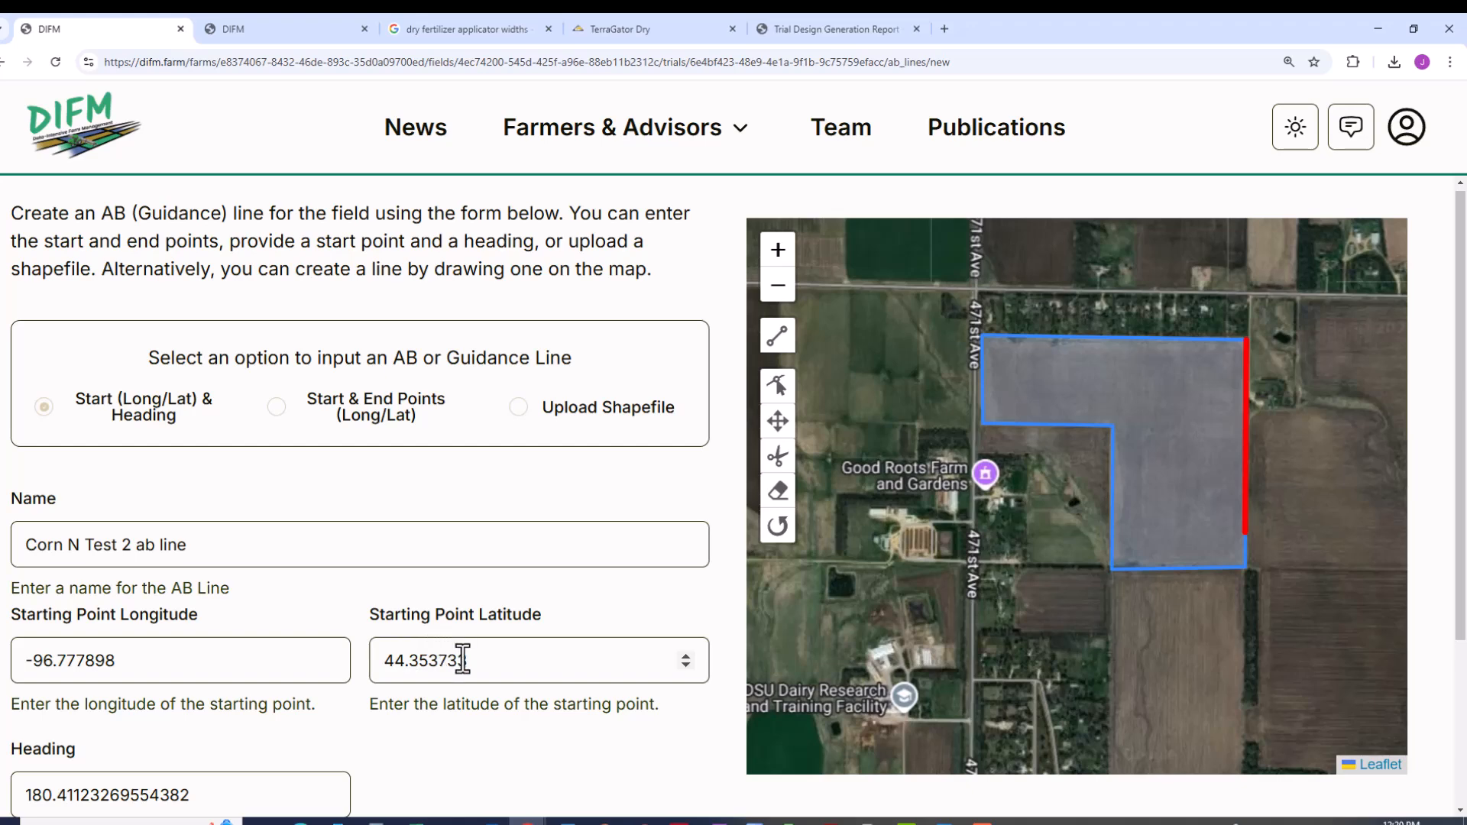
pyautogui.scroll(-1, 199, 734)
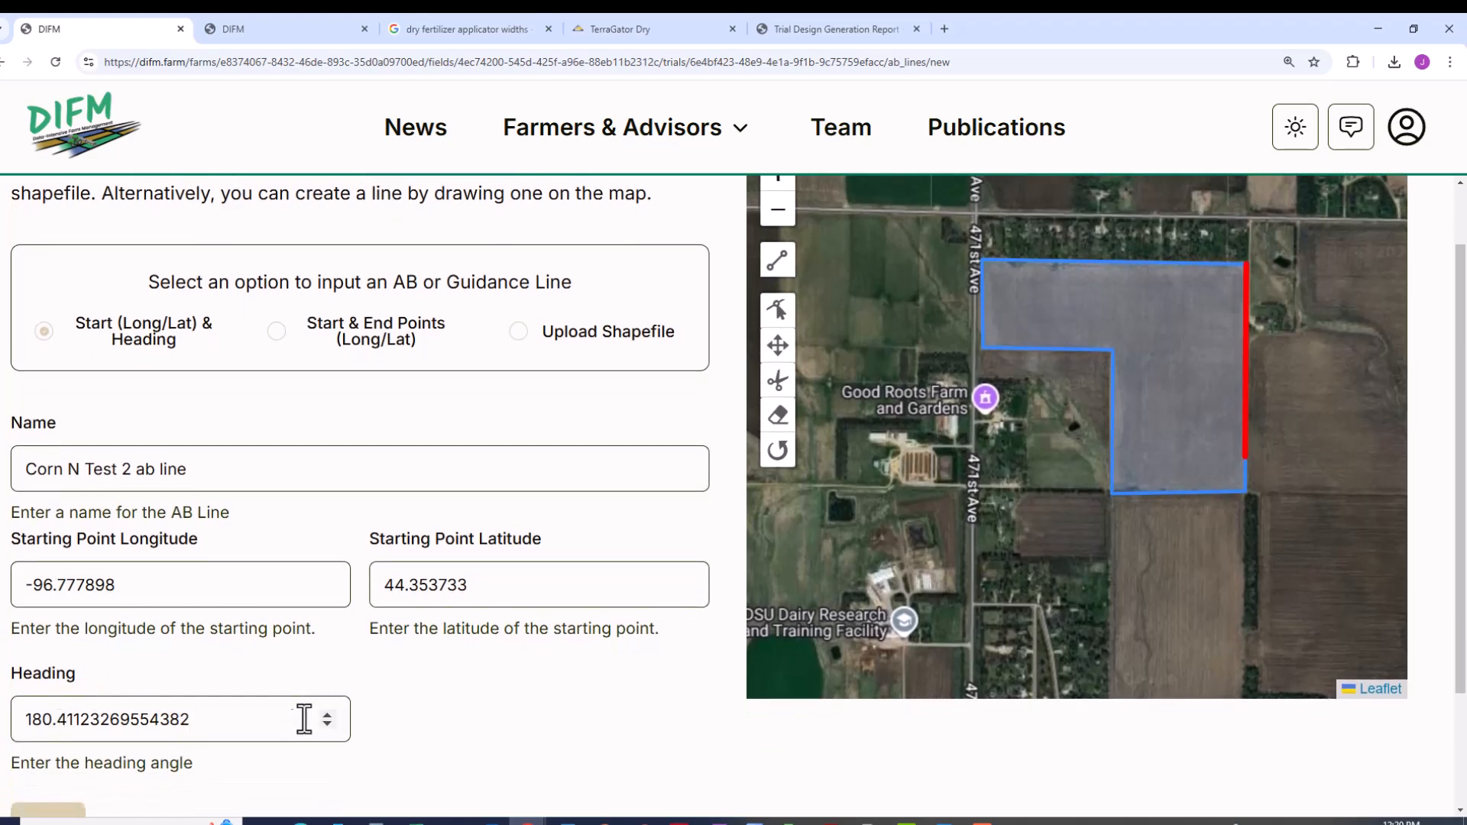
pyautogui.scroll(-1, 411, 699)
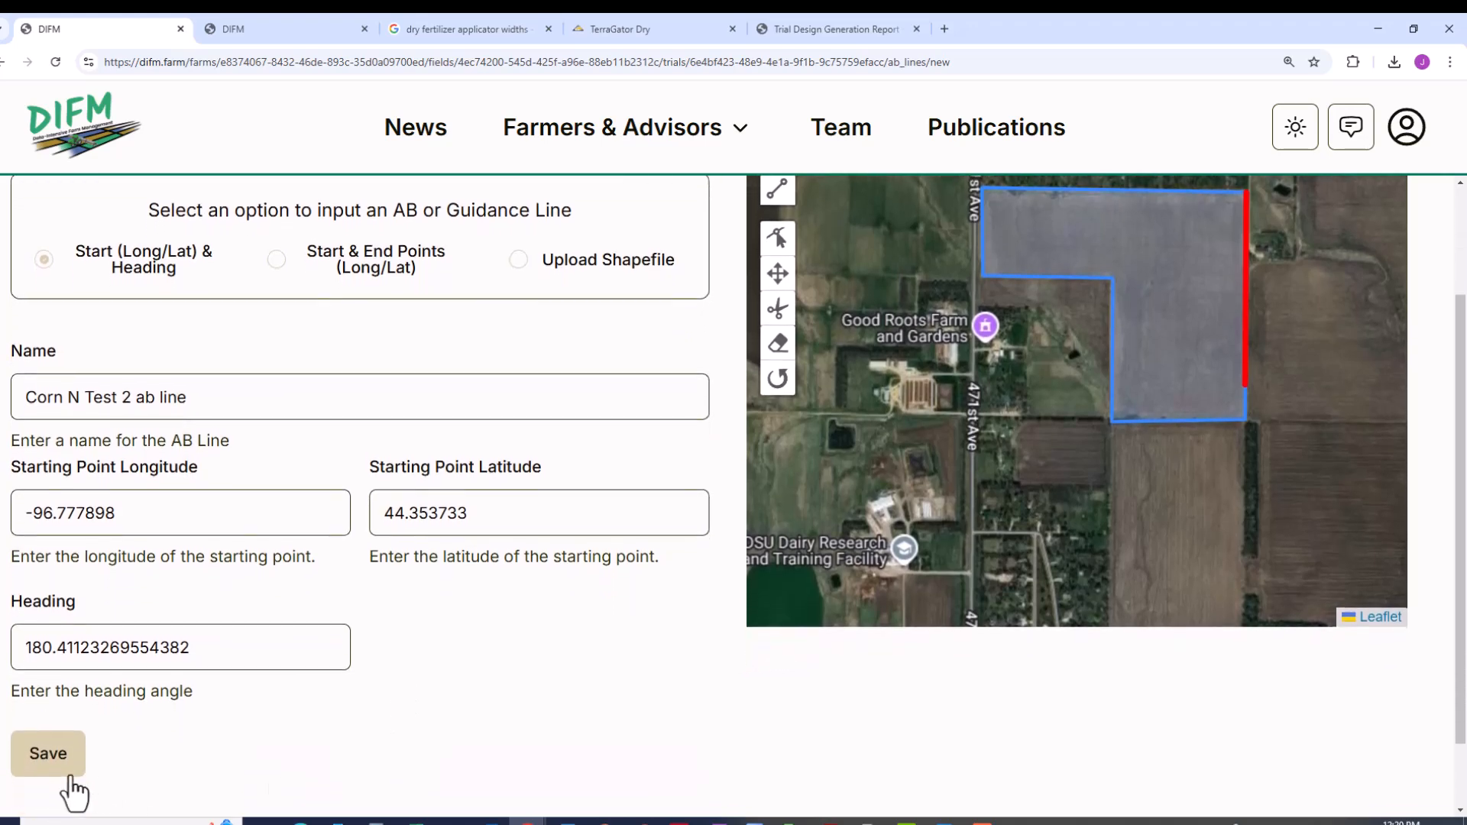
pyautogui.click(48, 750)
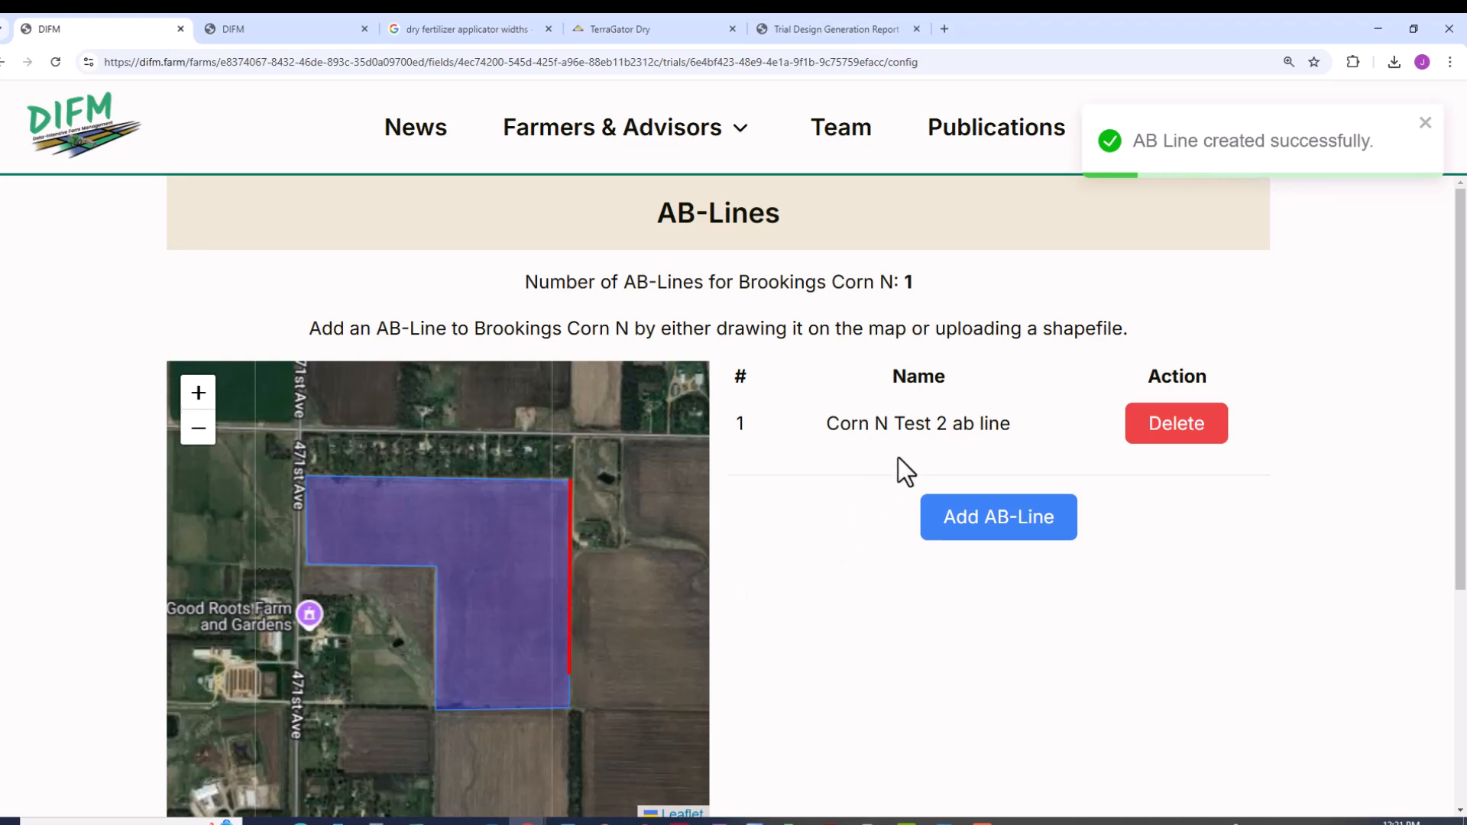
# Step: Open the trial configuration for Corn N Test2 for editing and set the harvester width to 30 ft
pyautogui.scroll(-1, 899, 457)
pyautogui.scroll(-3, 897, 460)
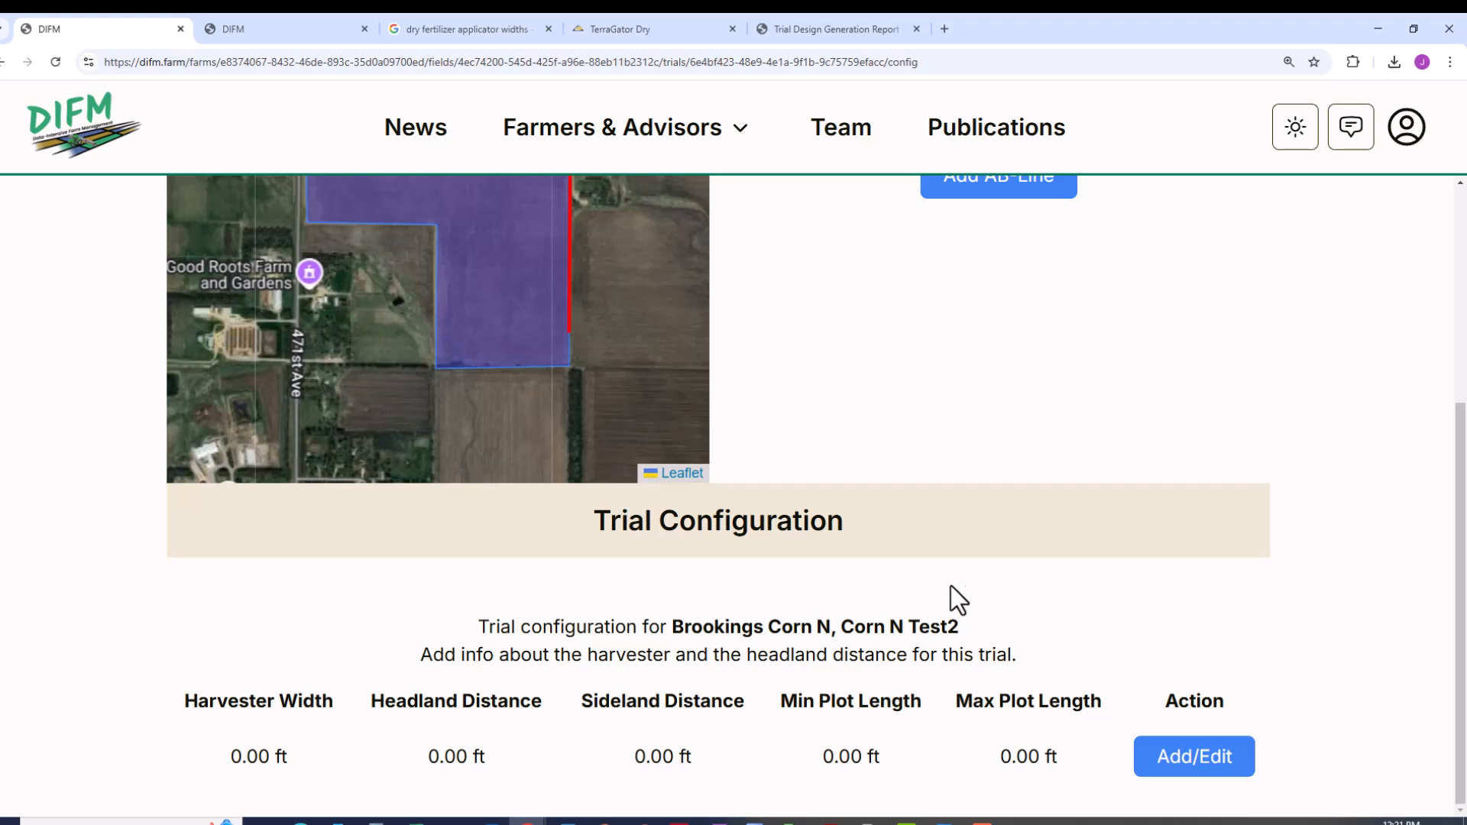
pyautogui.click(1188, 768)
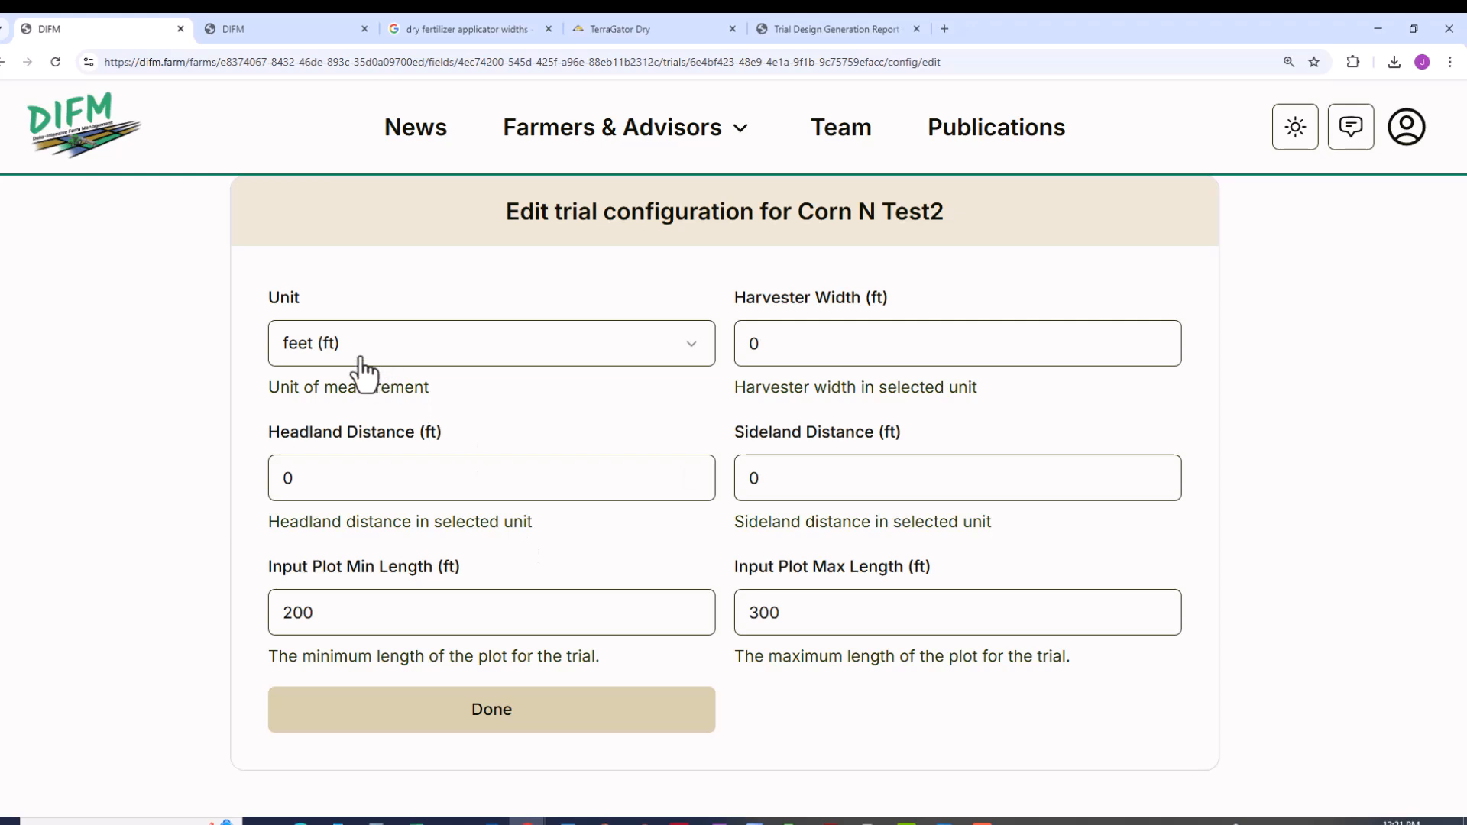
pyautogui.click(776, 336)
pyautogui.press('BackSpace')
pyautogui.write('30')
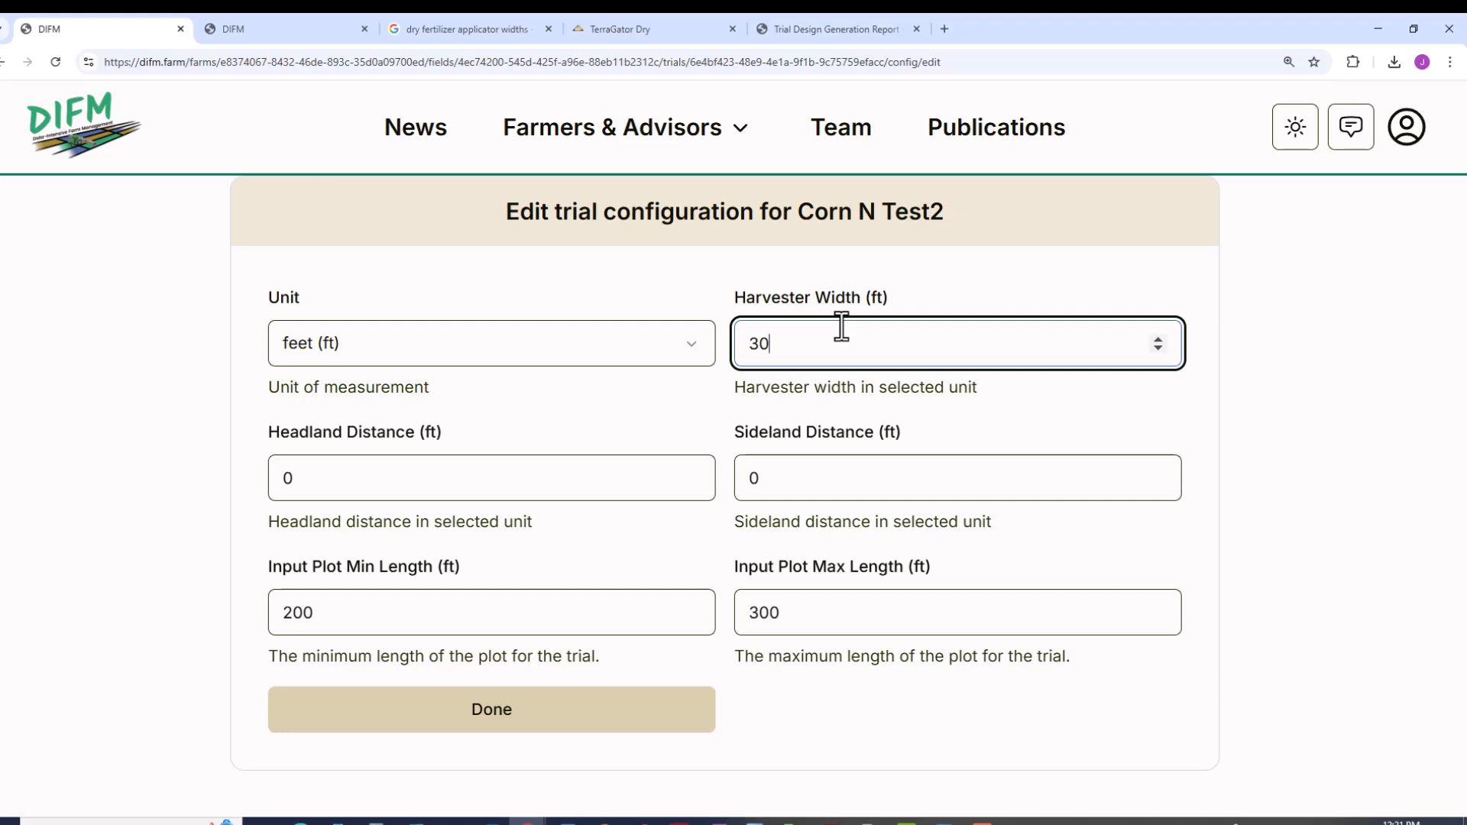
# Step: Set the headland distance to 120 ft and the sideland distance to 140 ft
pyautogui.click(431, 479)
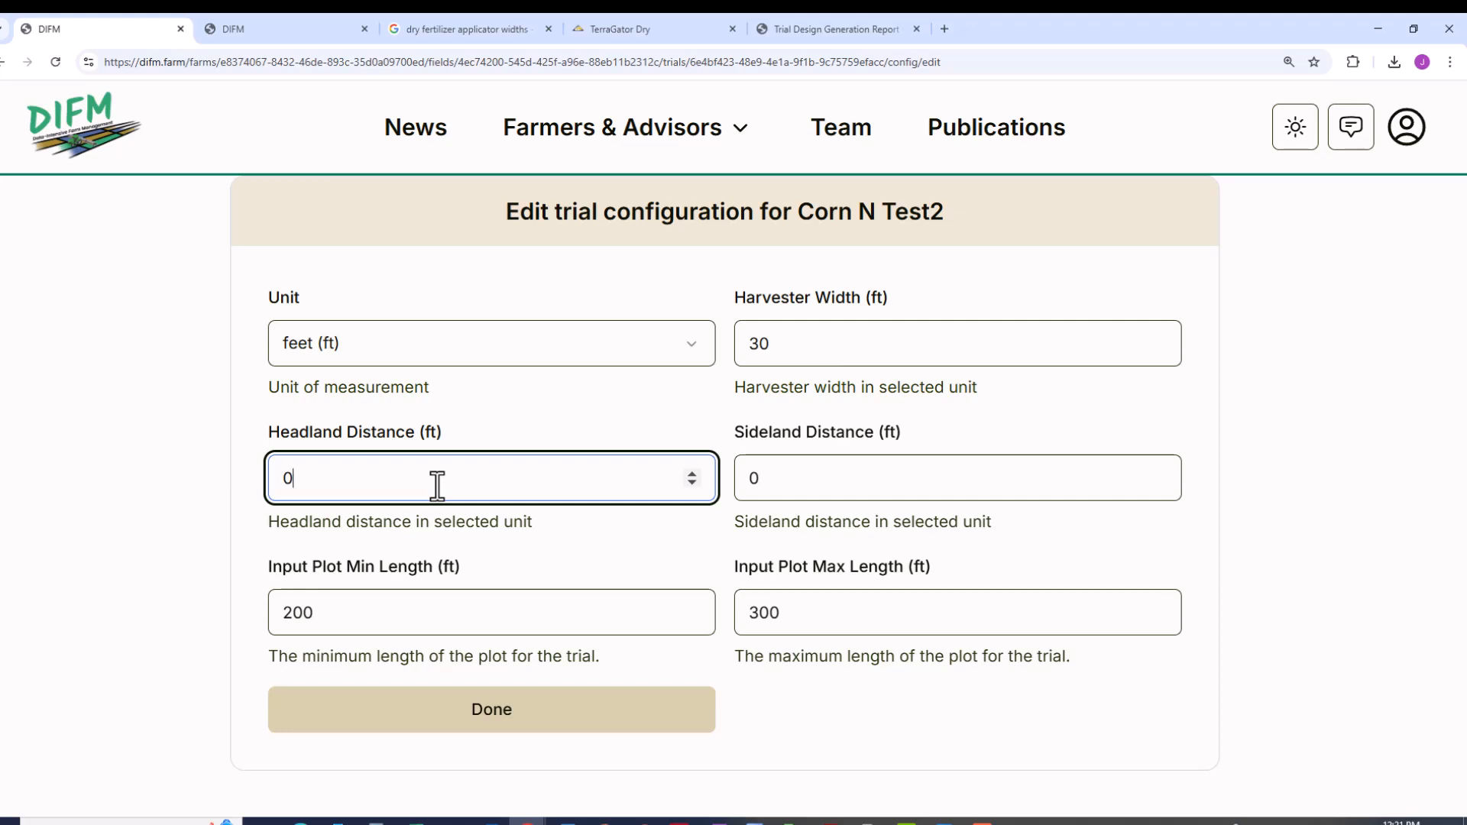
pyautogui.press('BackSpace')
pyautogui.write('120')
pyautogui.press('Tab')
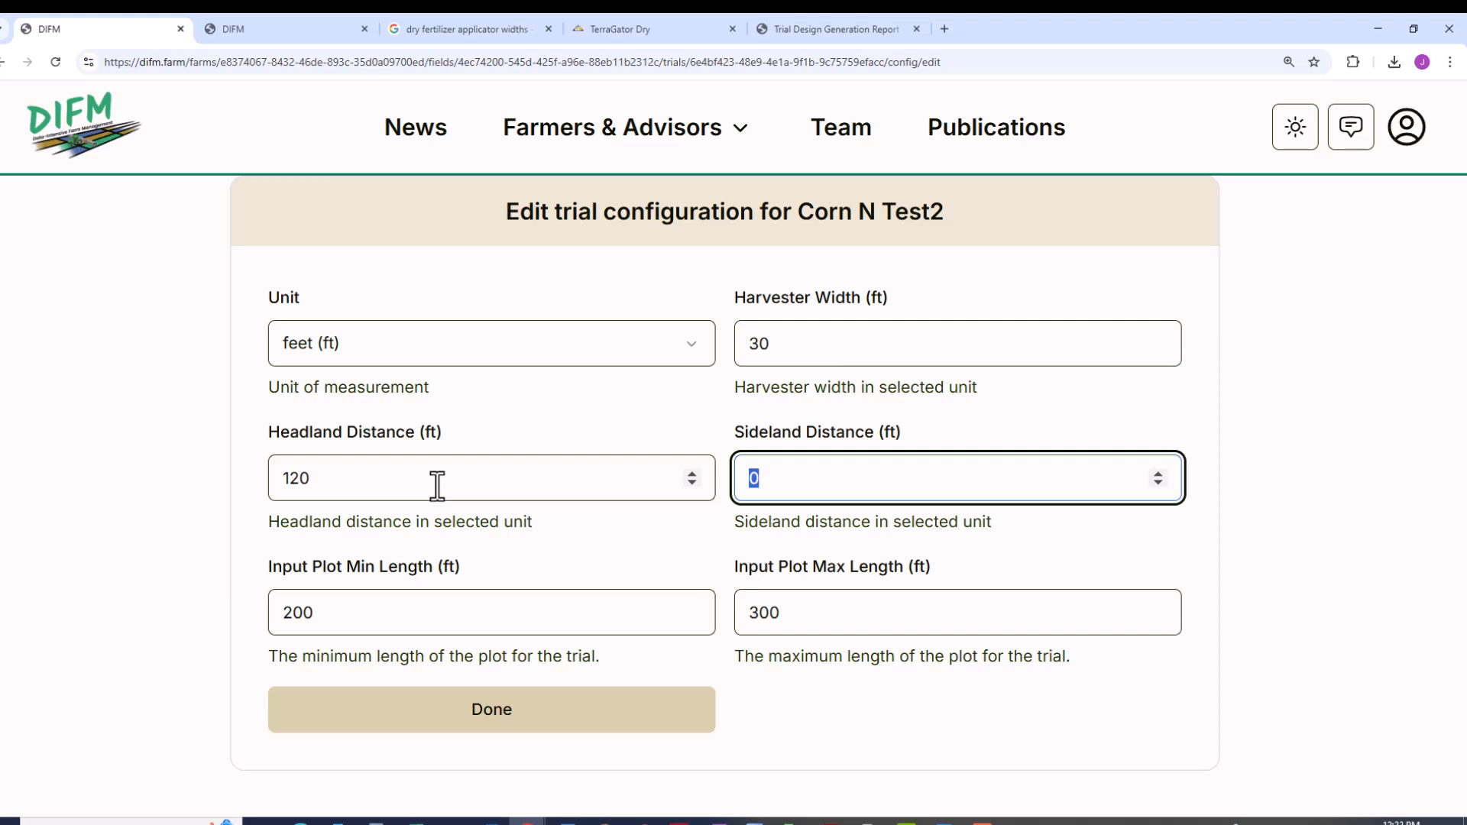
pyautogui.write('70')
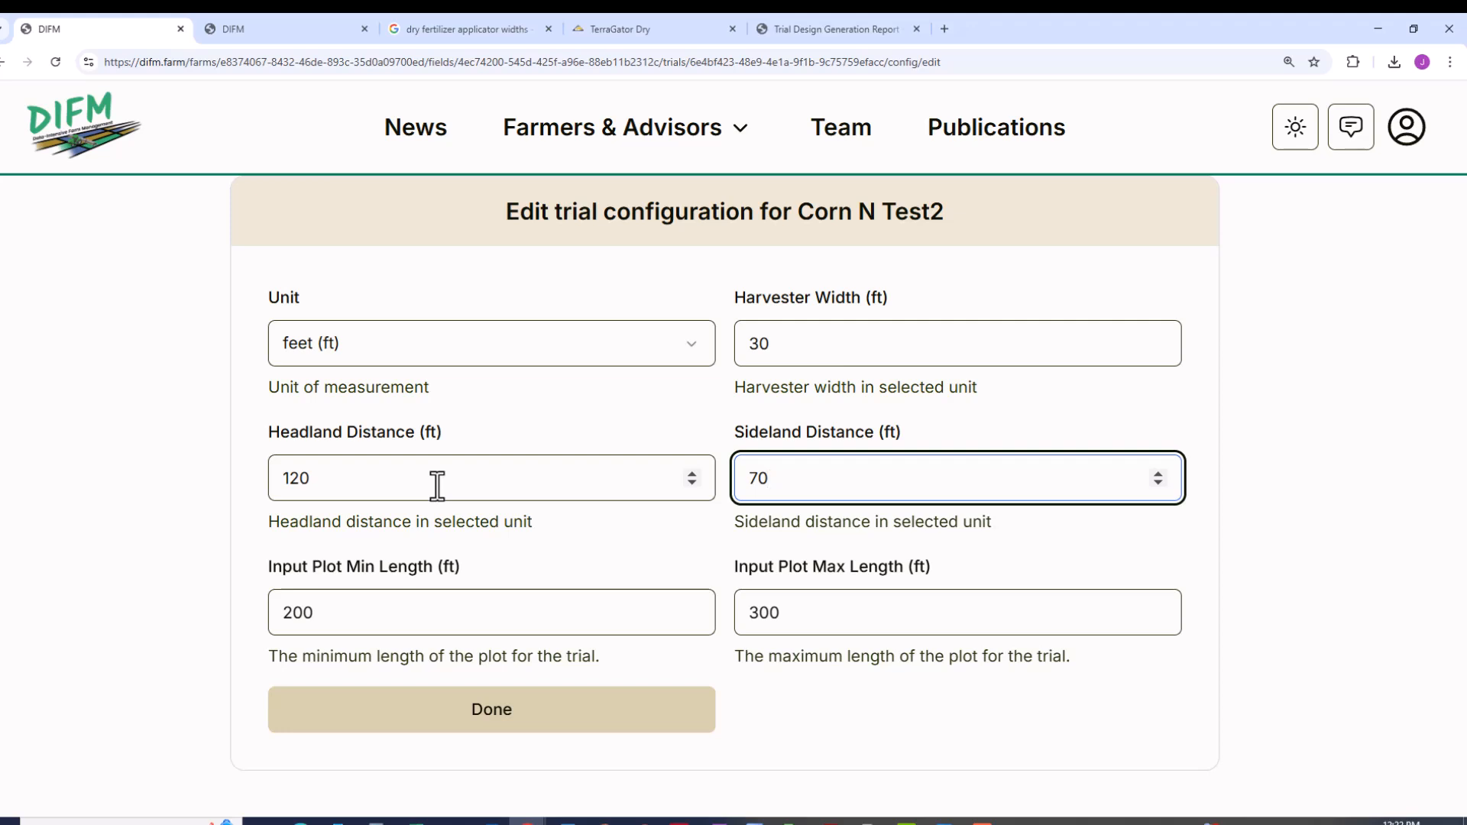
pyautogui.press('BackSpace')
pyautogui.press('BackSpace')
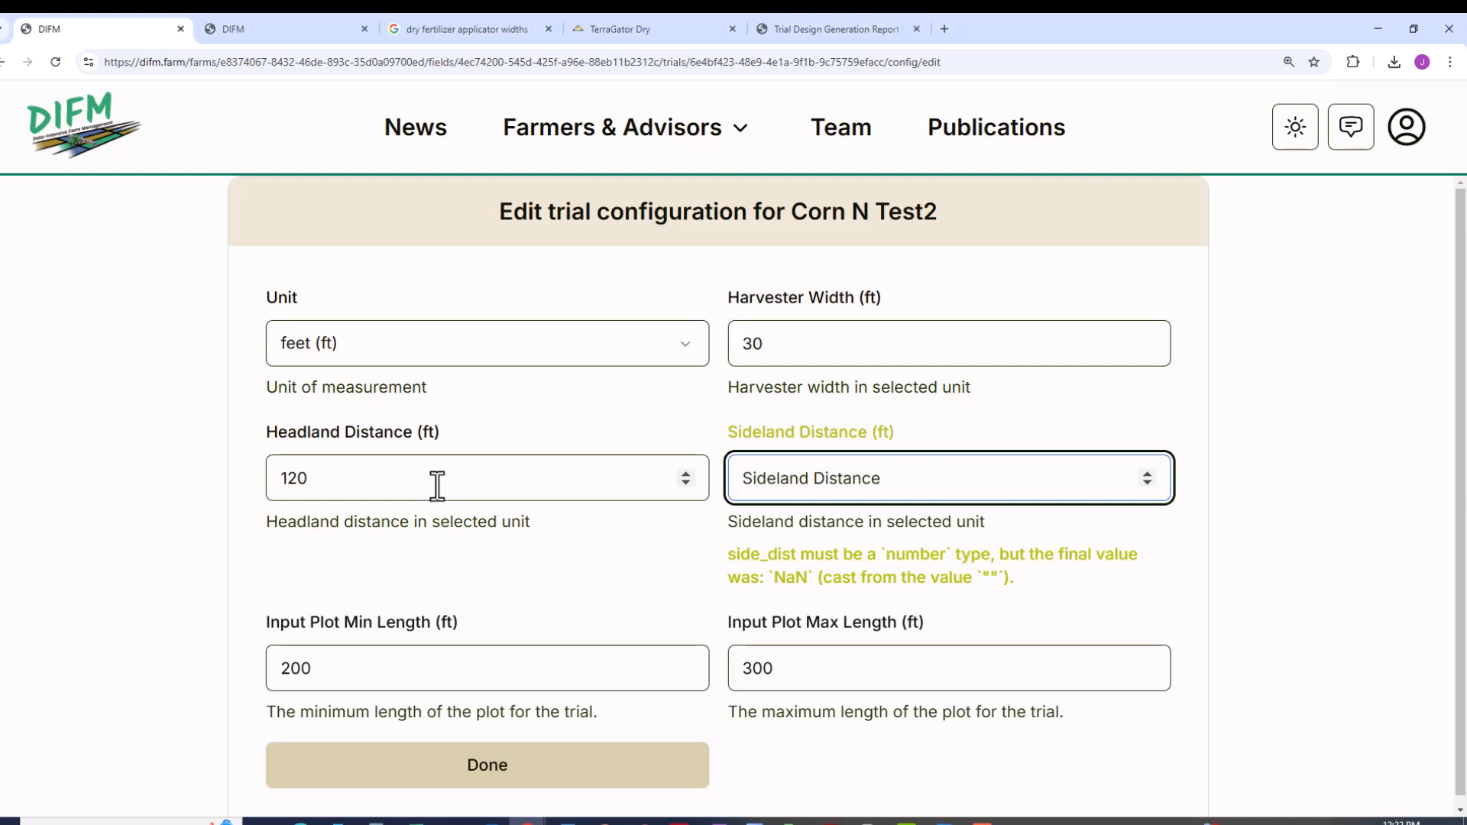
pyautogui.write('140')
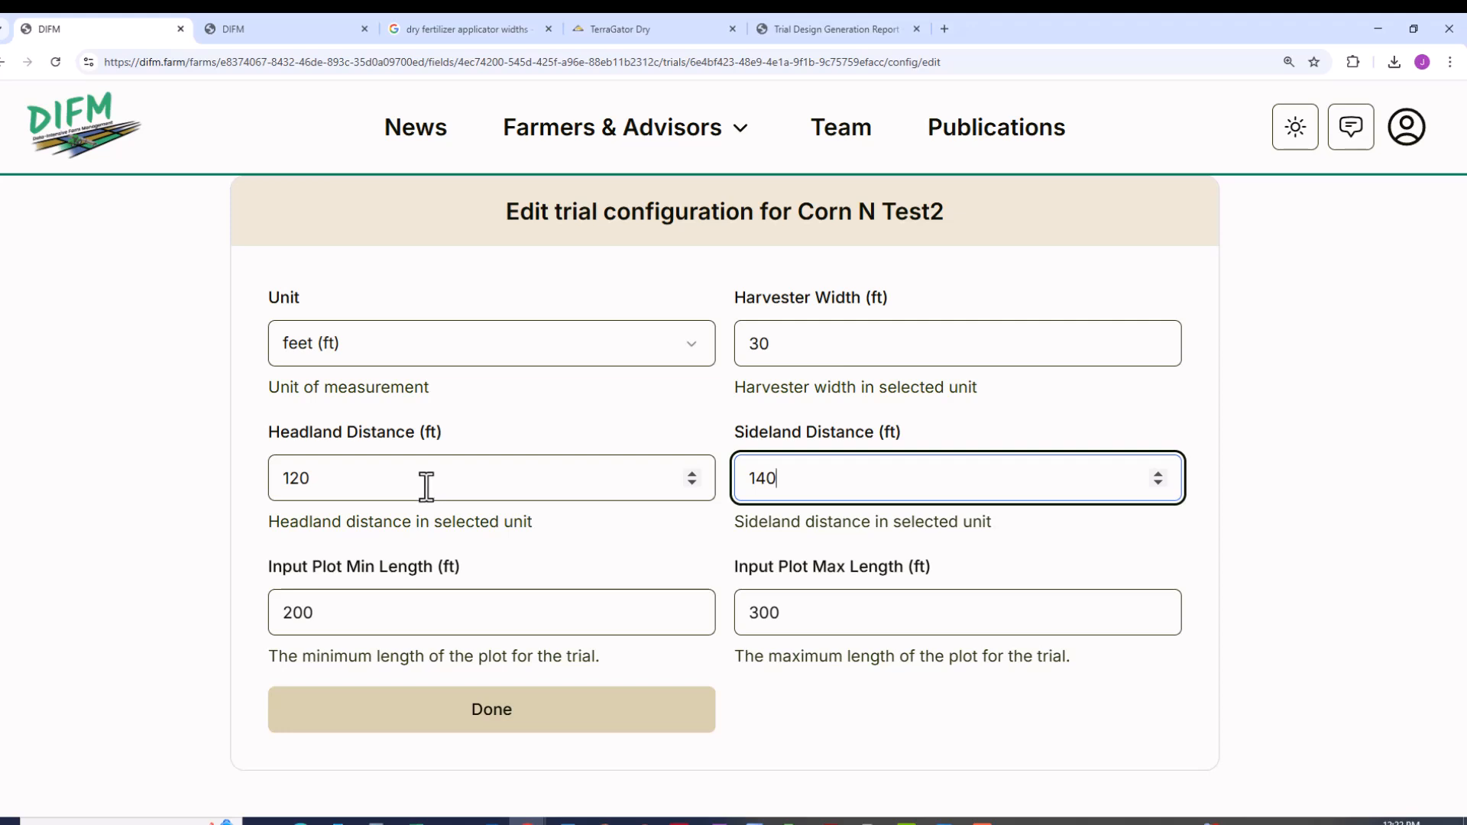
# Step: Set the input plot minimum length to 250 ft and maximum length to 350 ft, and save the trial configuration
pyautogui.click(305, 611)
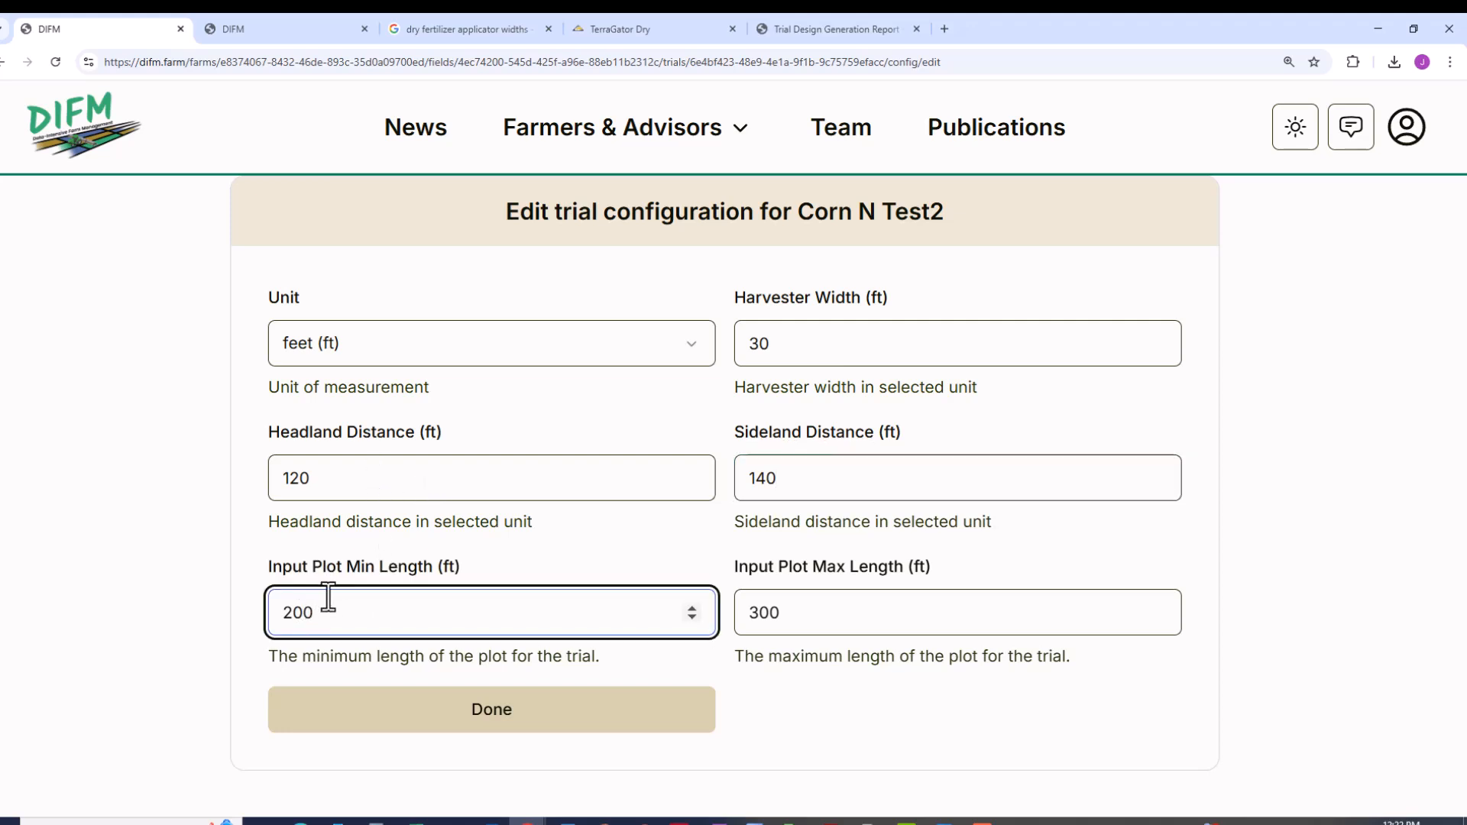
pyautogui.press('BackSpace')
pyautogui.write('5')
pyautogui.click(768, 611)
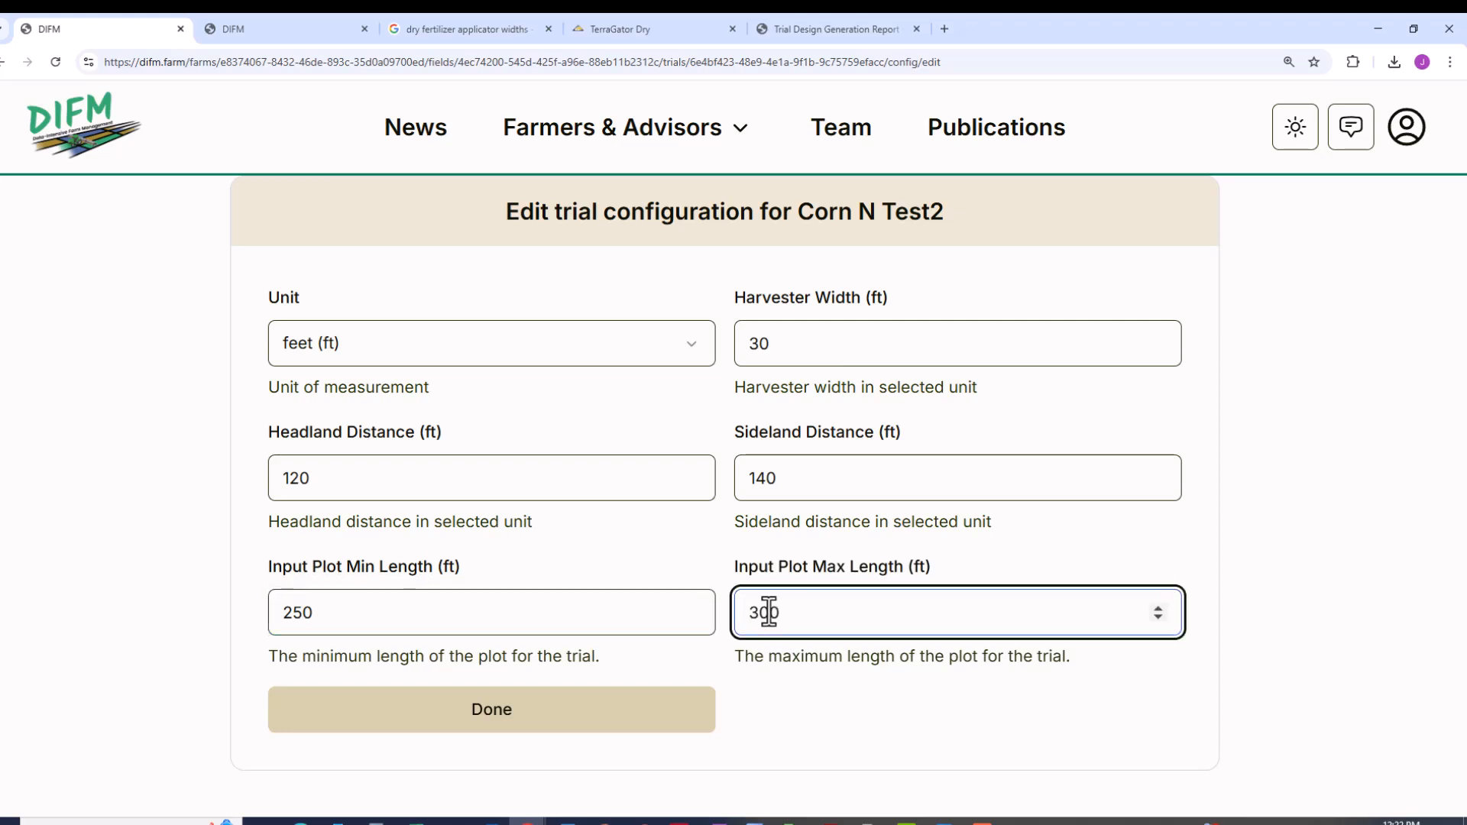
pyautogui.press('BackSpace')
pyautogui.write('5')
pyautogui.click(599, 711)
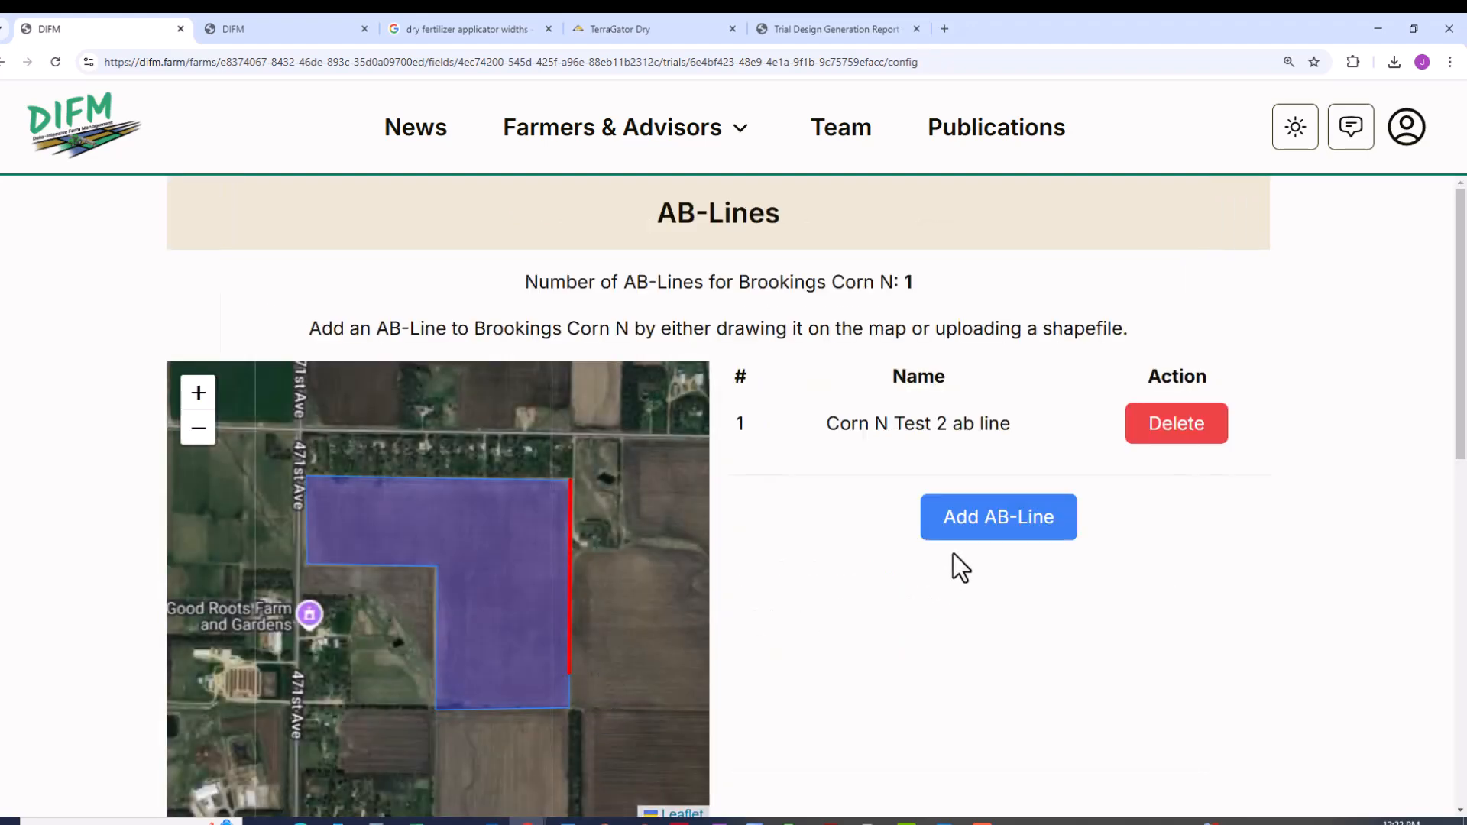
# Step: Start adding a new input to the trial input specifications for Corn N Test2
pyautogui.scroll(-6, 952, 553)
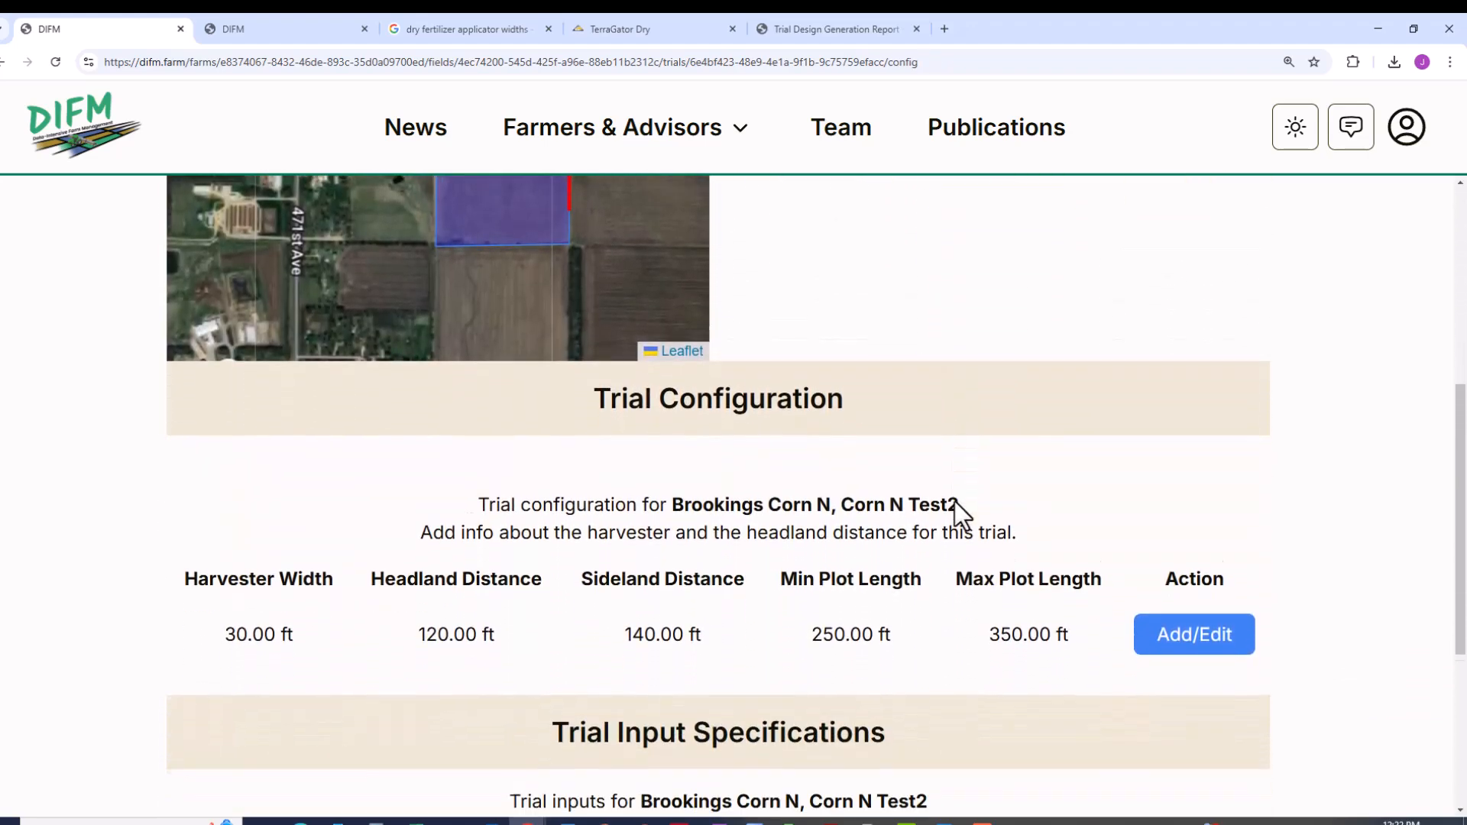
pyautogui.scroll(-1, 955, 501)
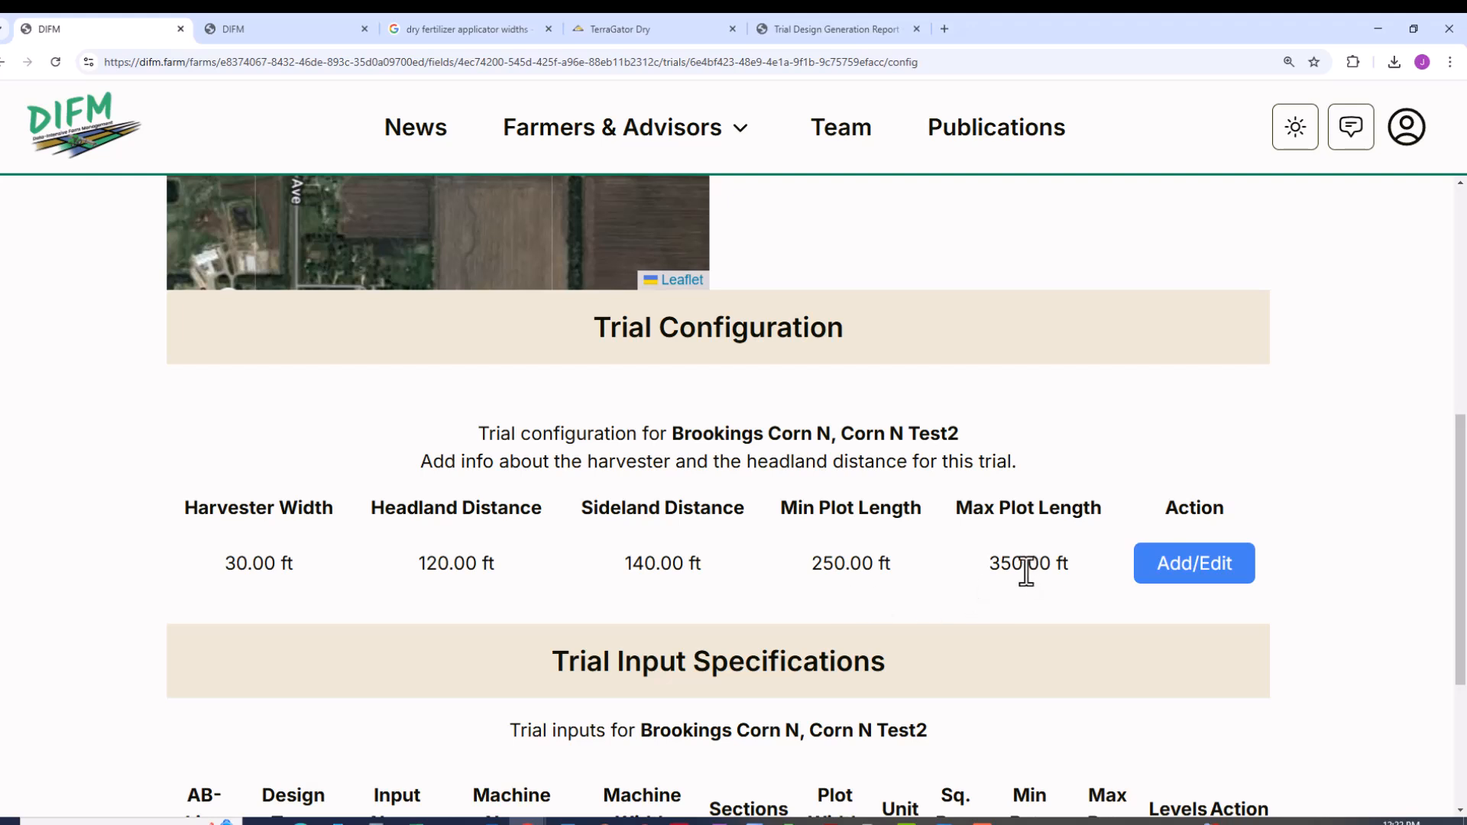
pyautogui.scroll(-1, 1023, 569)
pyautogui.scroll(-3, 1024, 570)
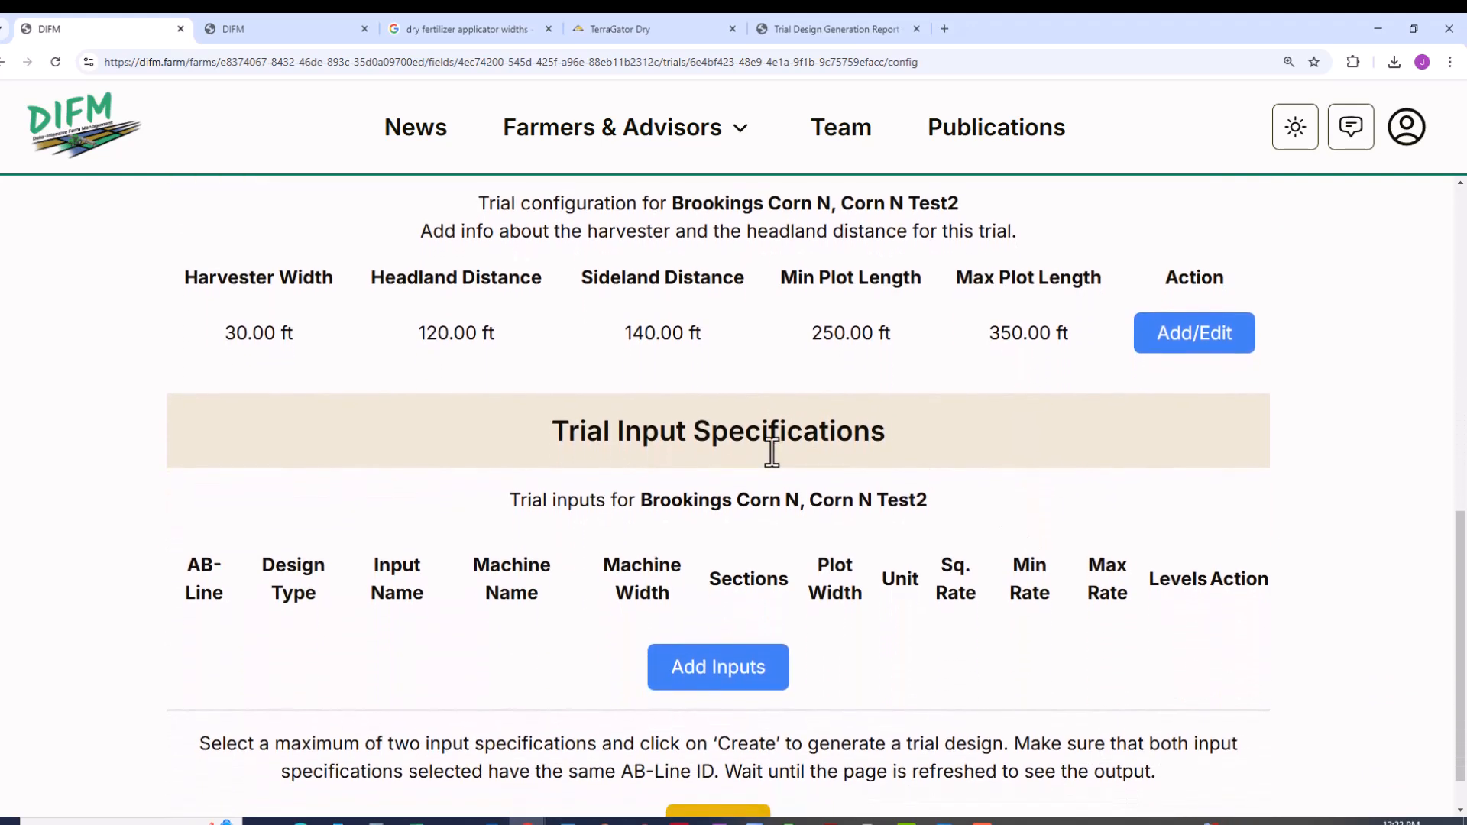
pyautogui.click(737, 677)
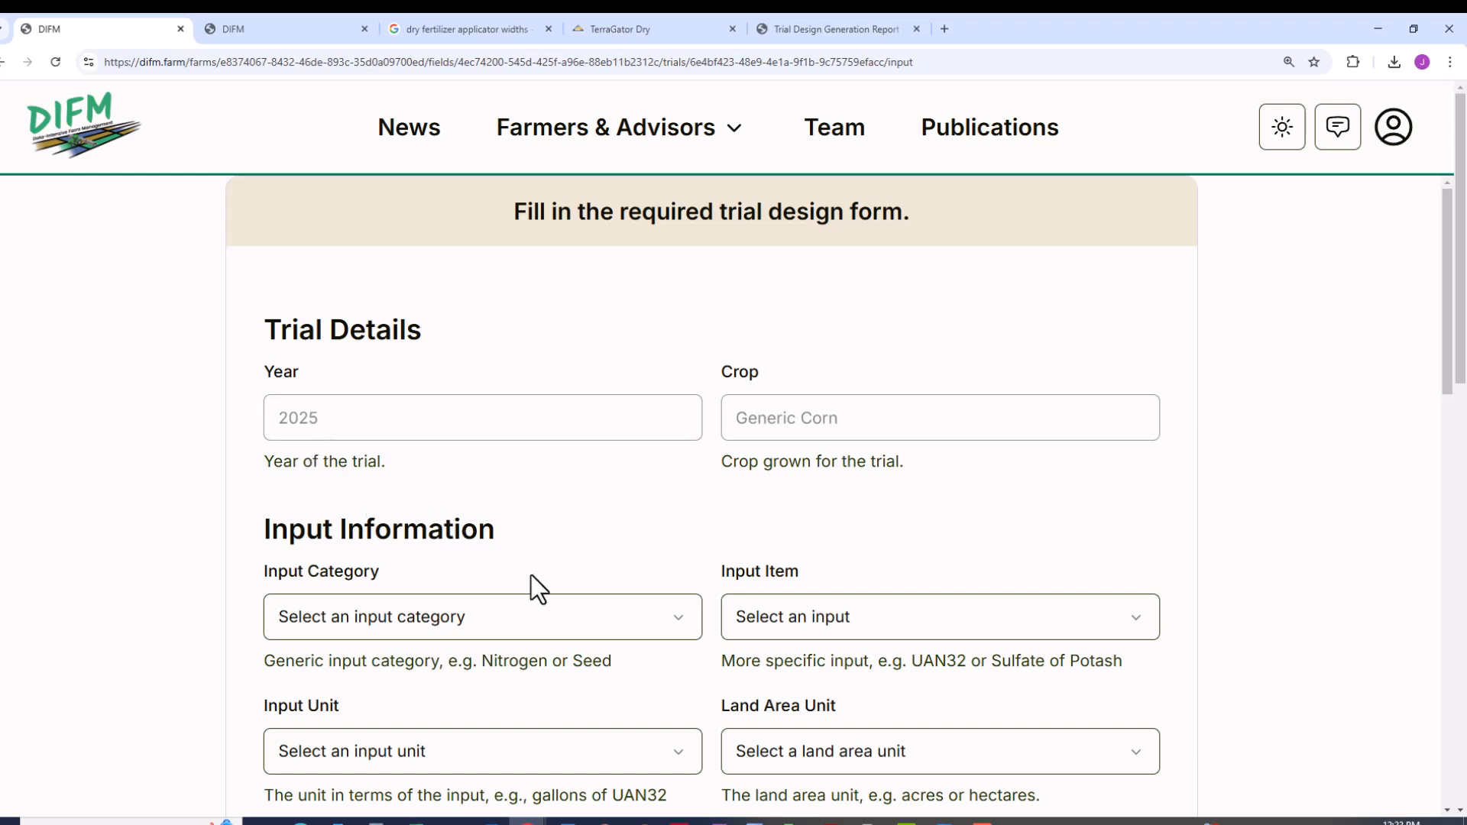
# Step: Set the trial's input category to Nitrogen and the input item to Urea
pyautogui.click(556, 623)
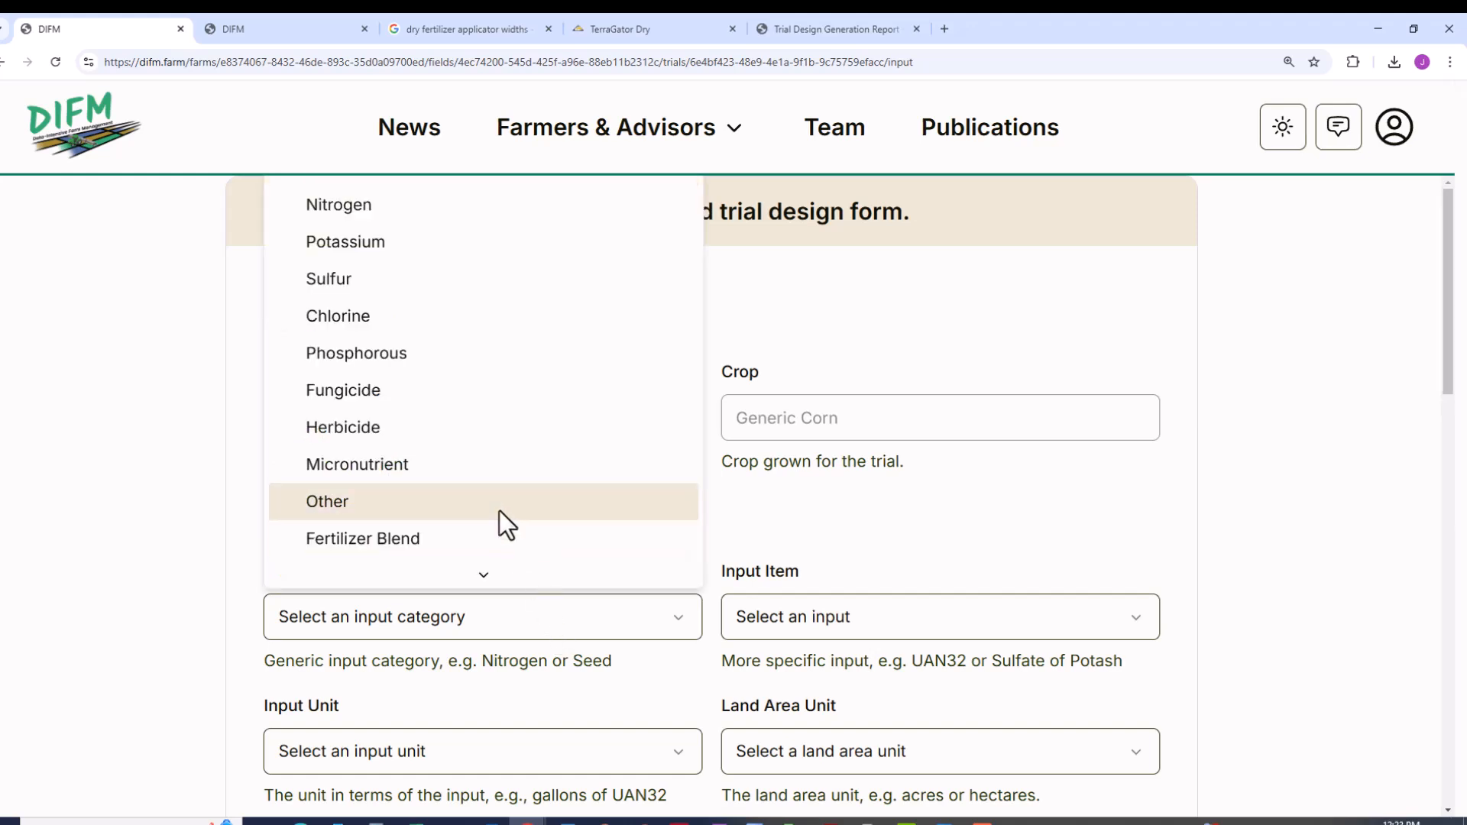
pyautogui.click(390, 214)
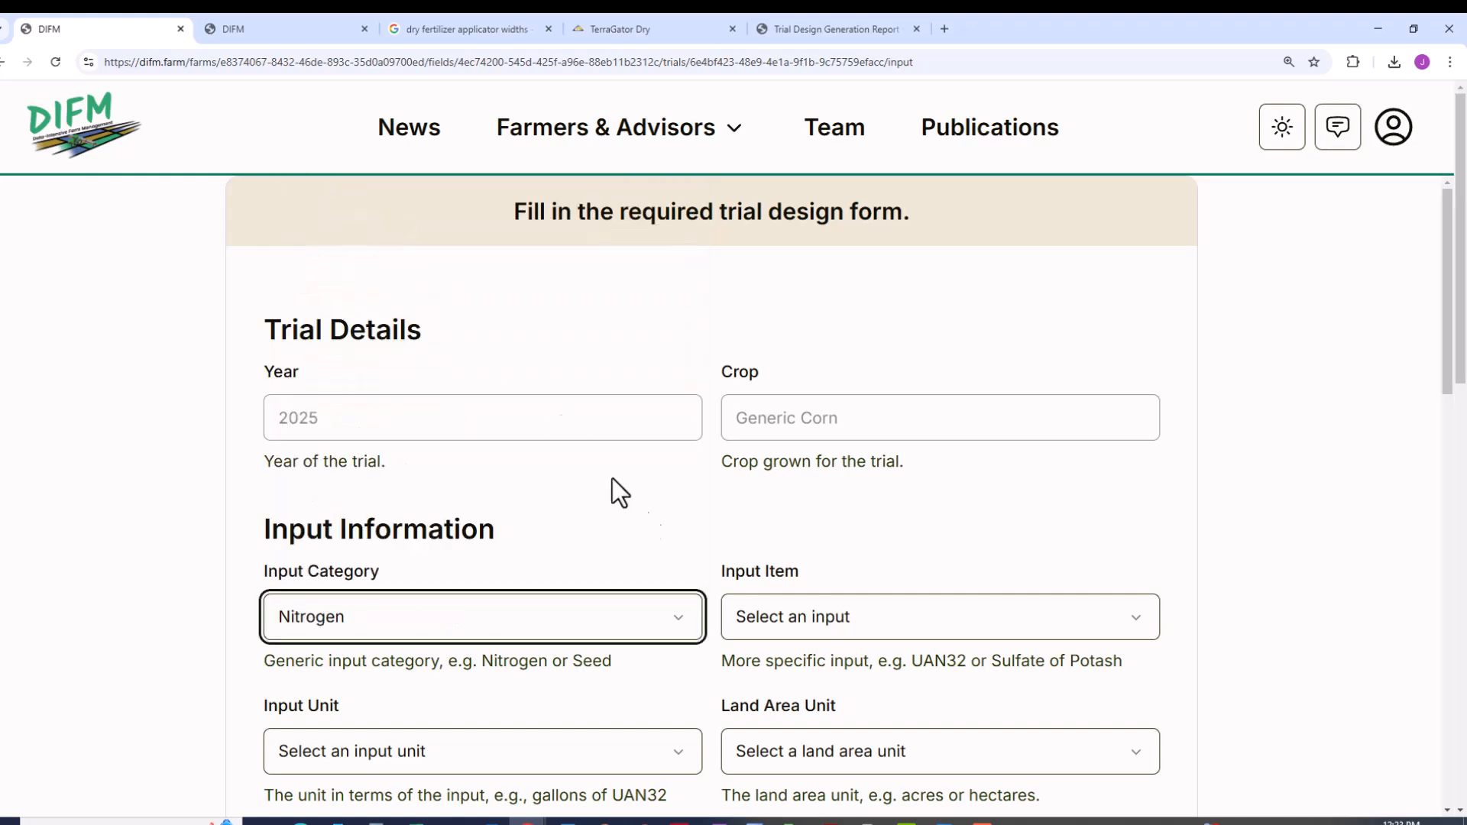
pyautogui.click(835, 623)
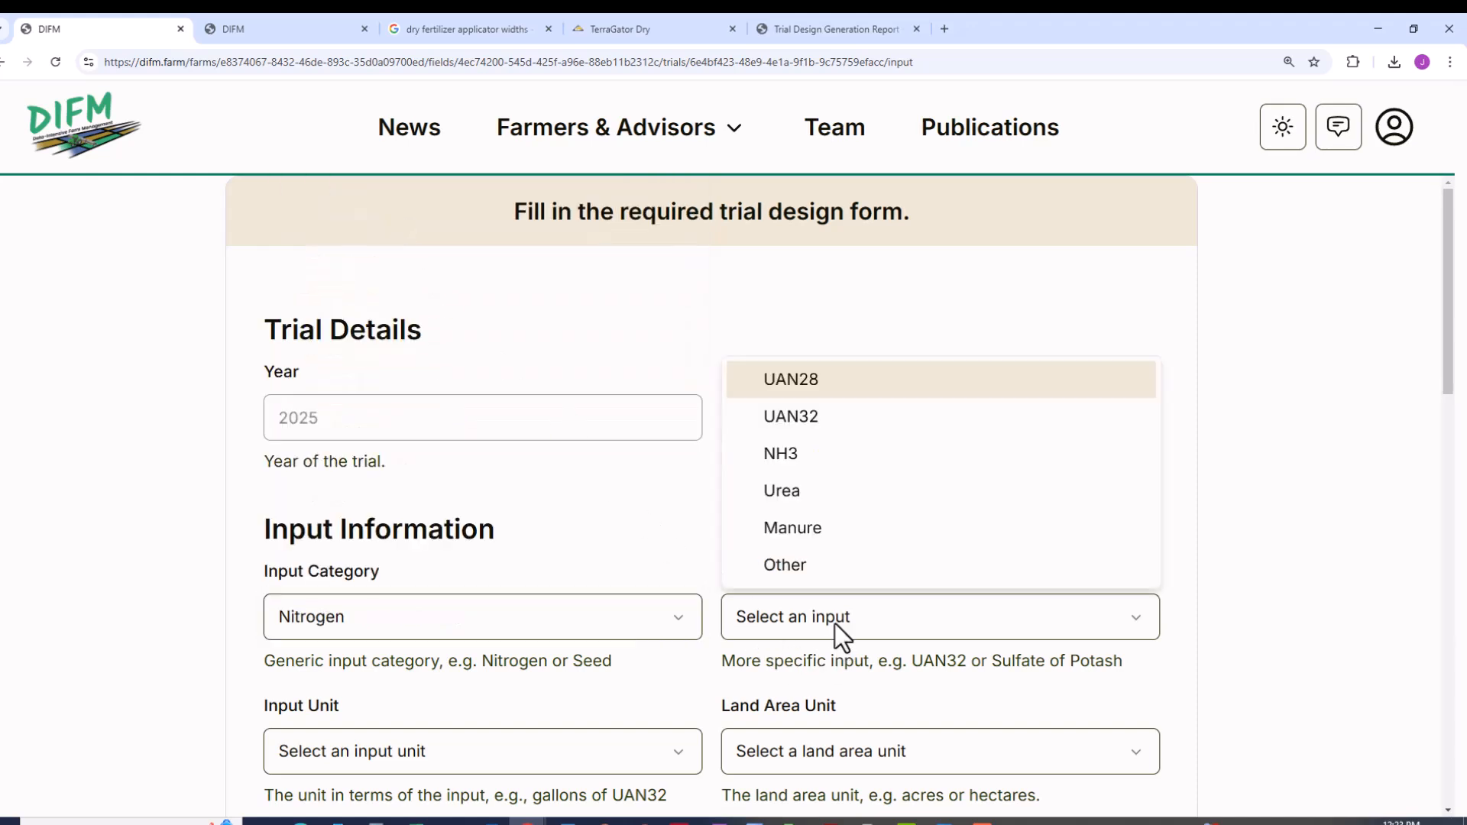
pyautogui.click(810, 489)
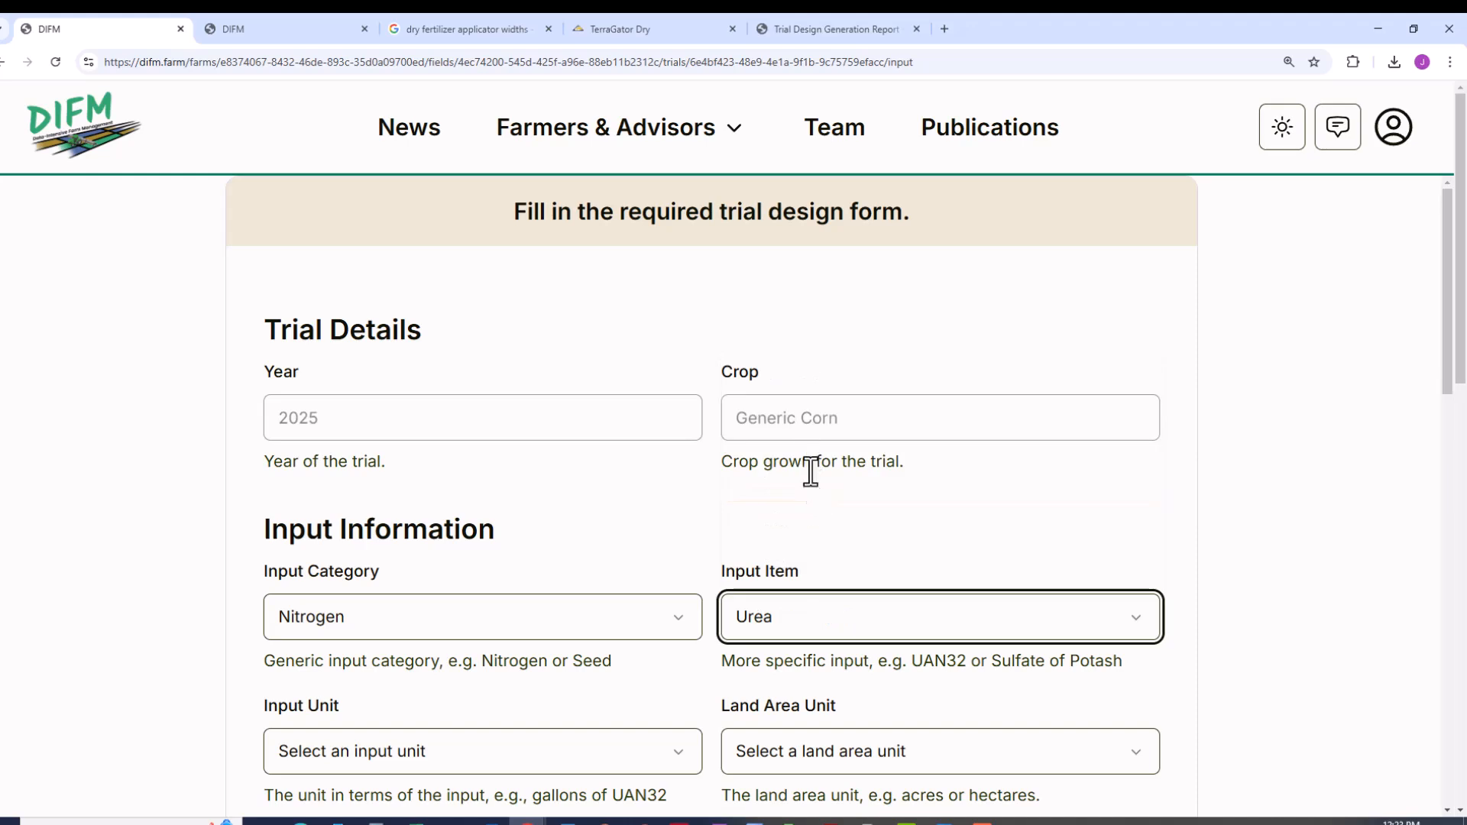
# Step: Examine the full list of available input categories, keeping Nitrogen selected
pyautogui.scroll(-2, 694, 510)
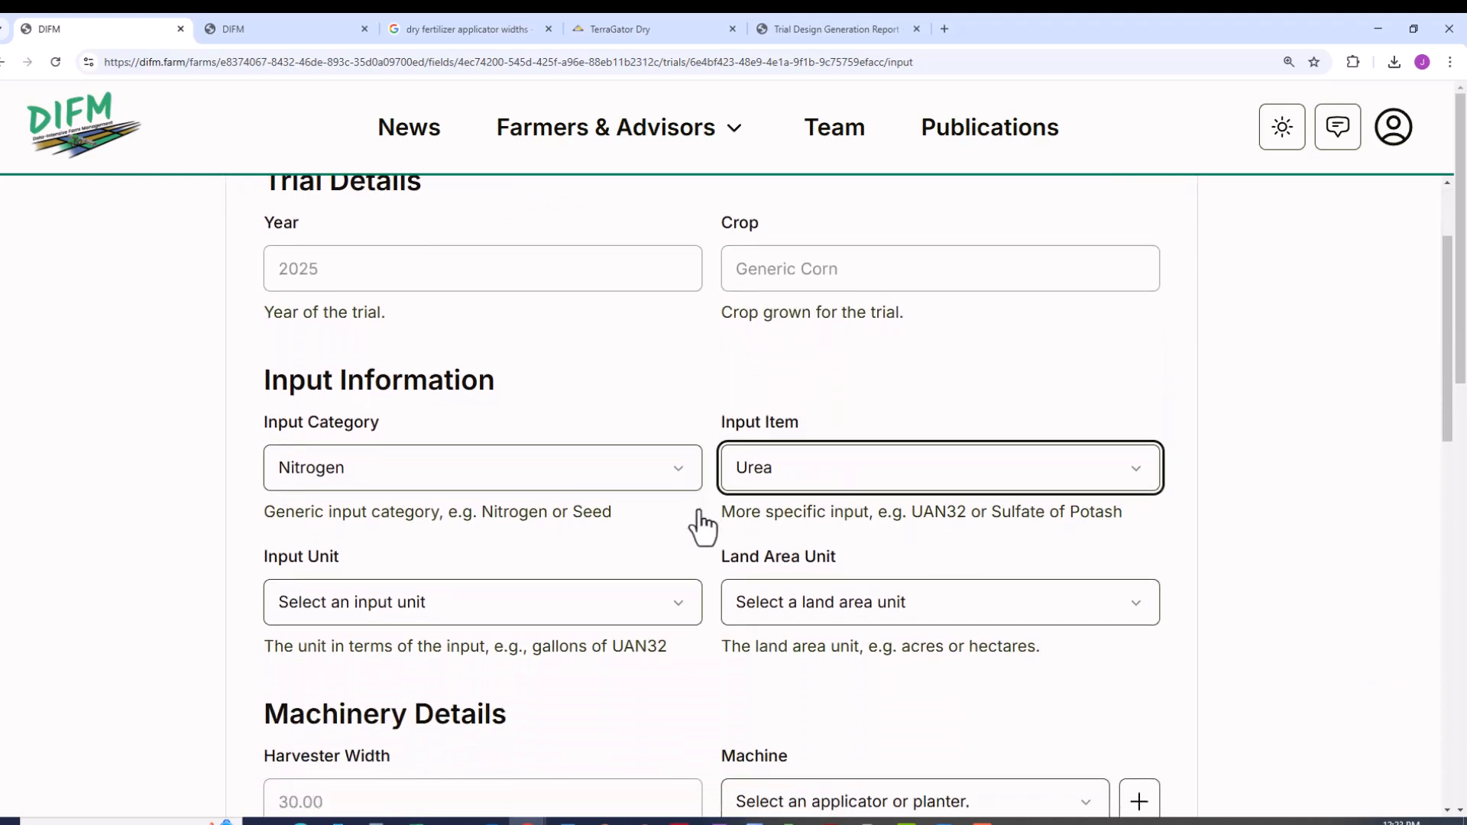
pyautogui.click(691, 462)
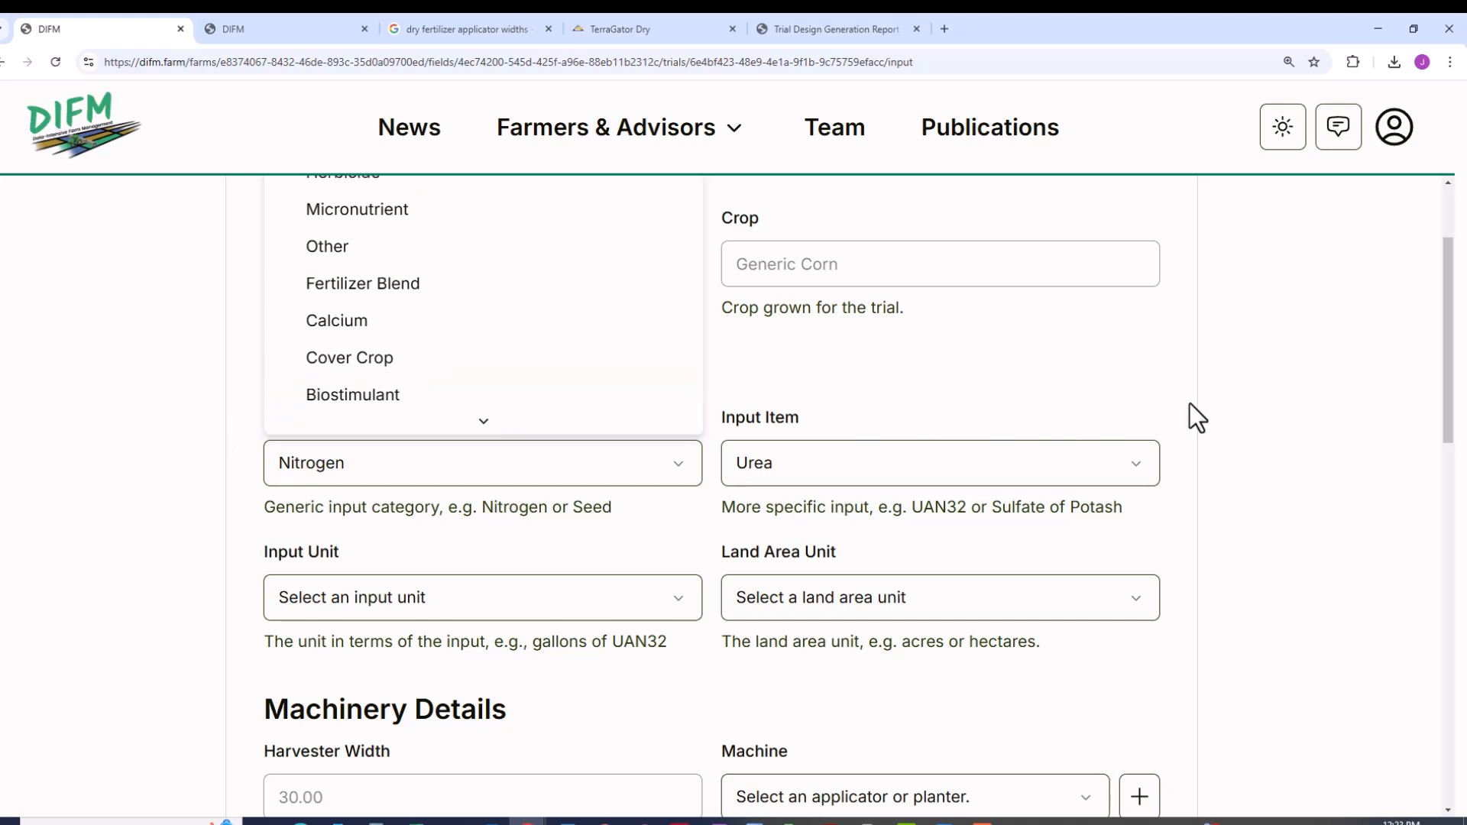
pyautogui.click(1446, 348)
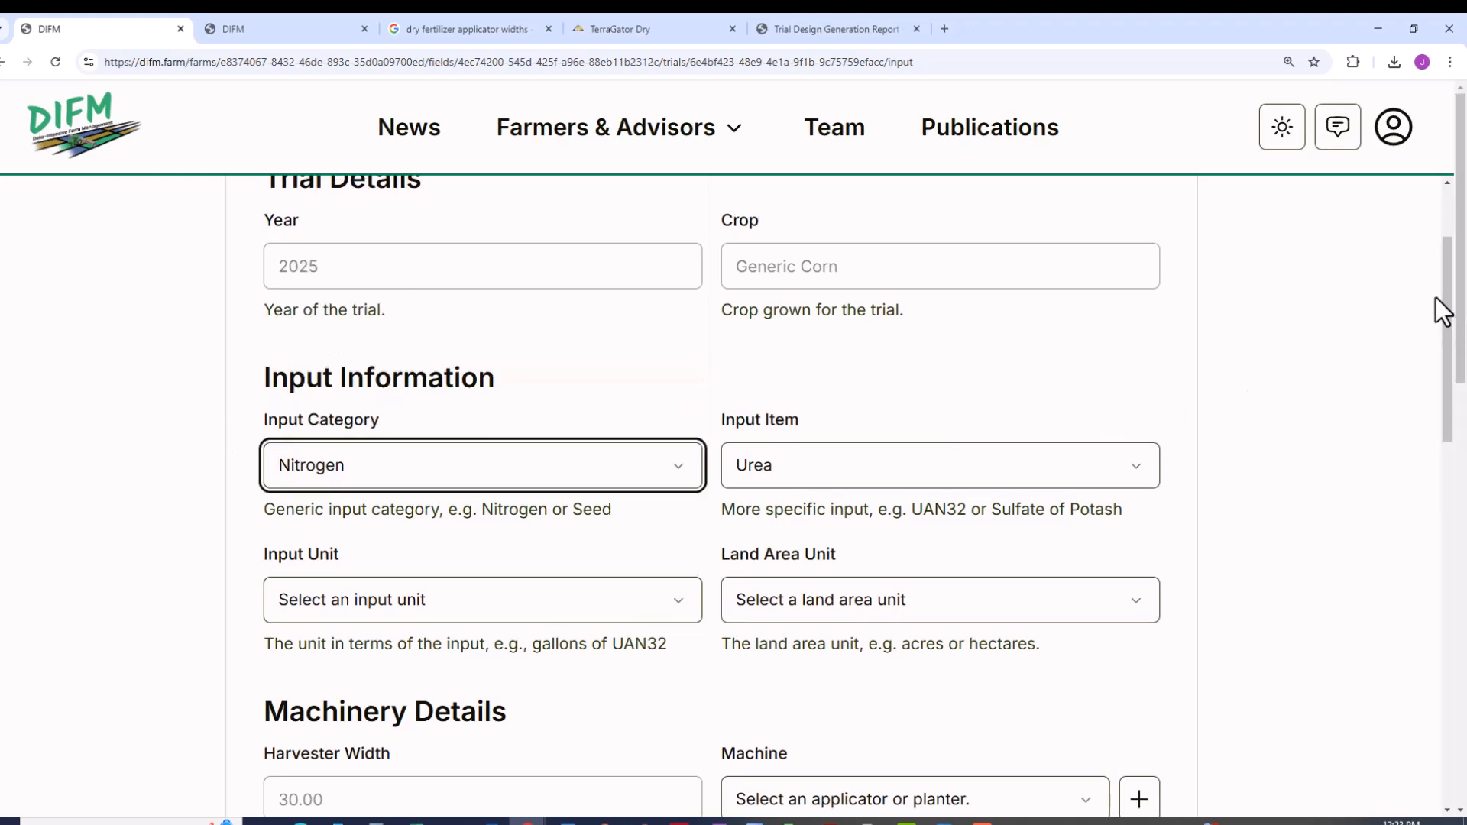
pyautogui.moveTo(1456, 310); pyautogui.dragTo(1442, 223)
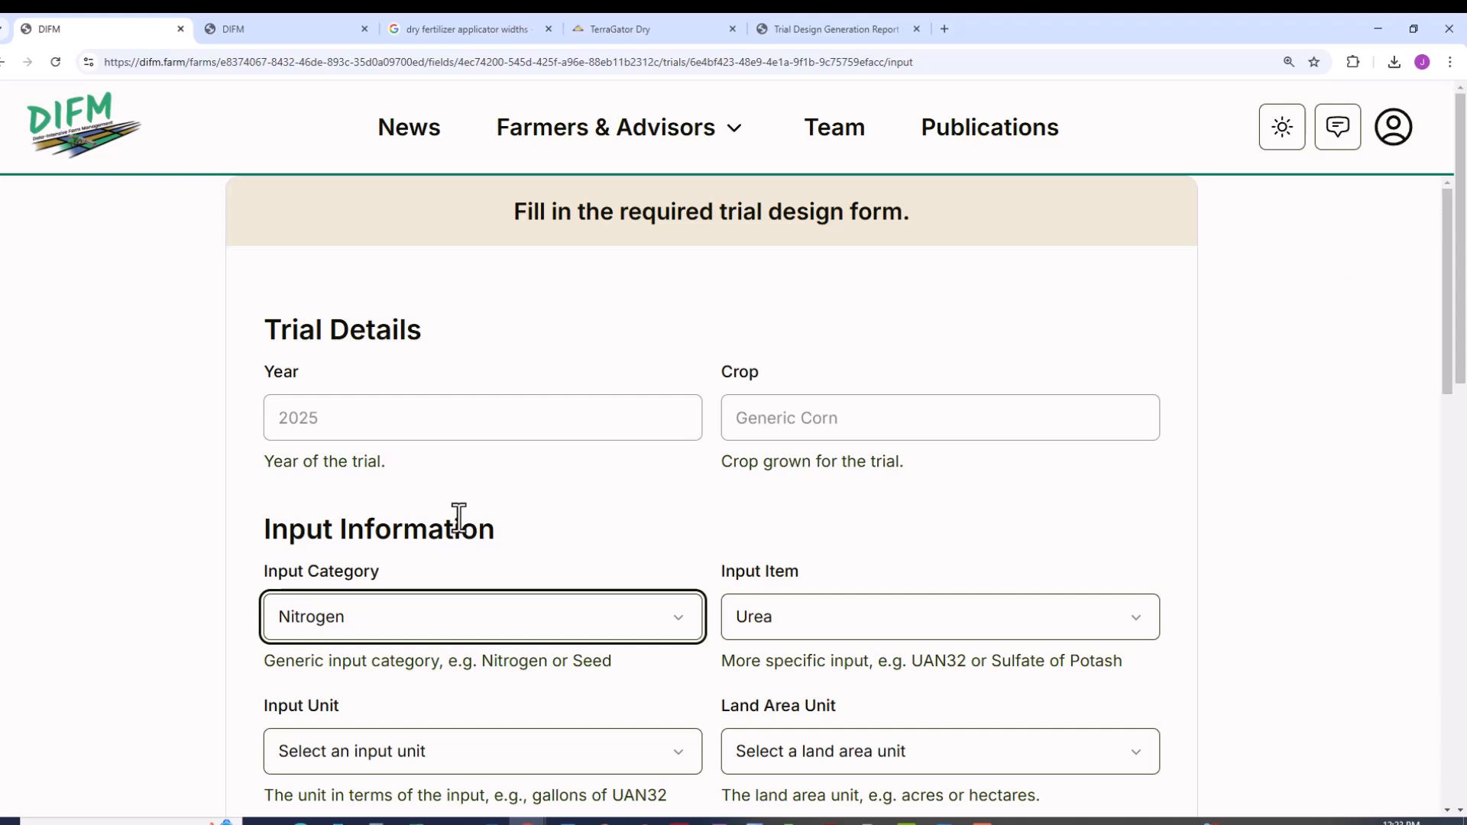
pyautogui.click(459, 619)
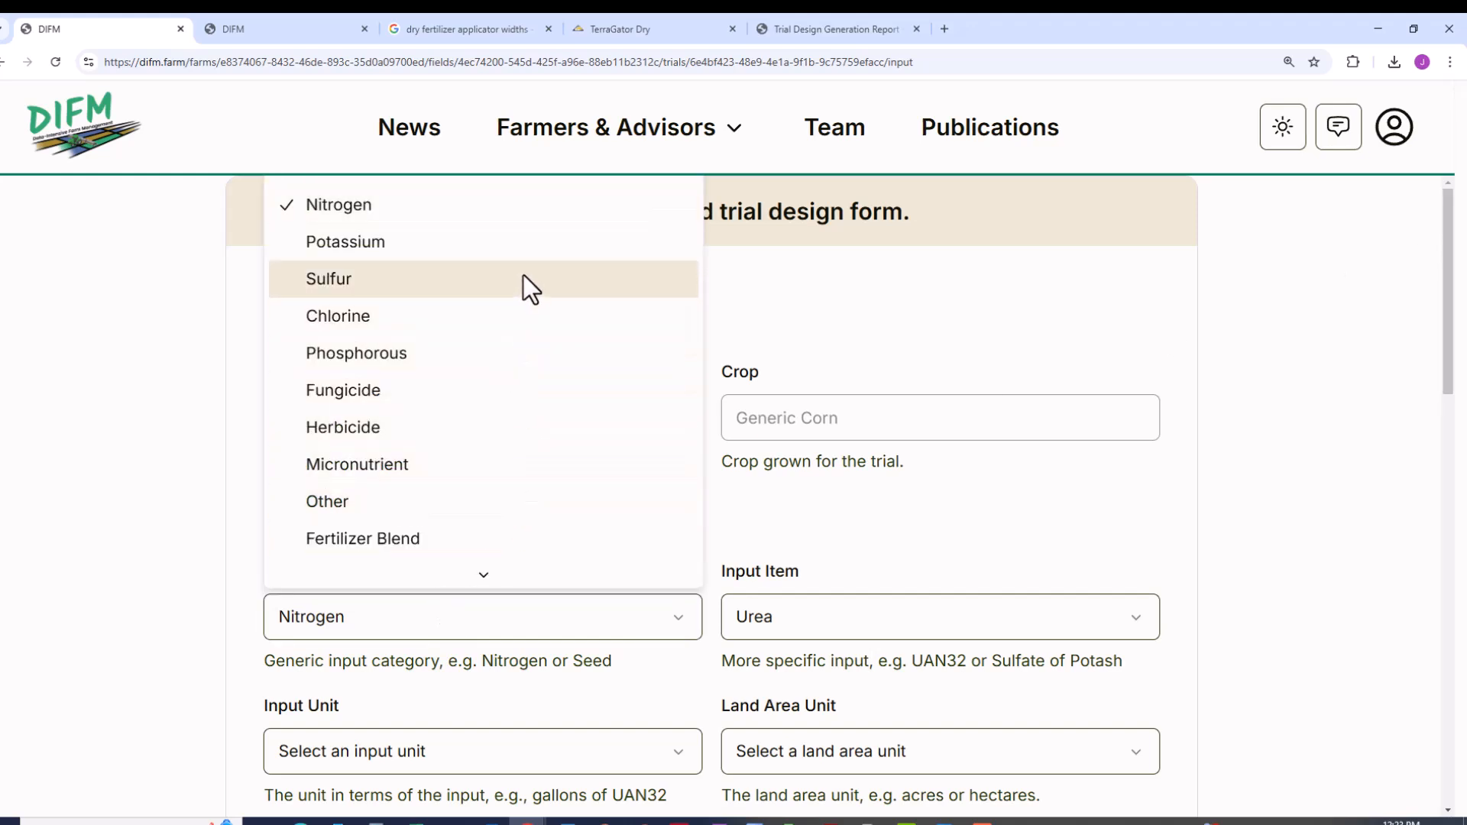
pyautogui.scroll(-1, 476, 350)
pyautogui.scroll(-2, 477, 350)
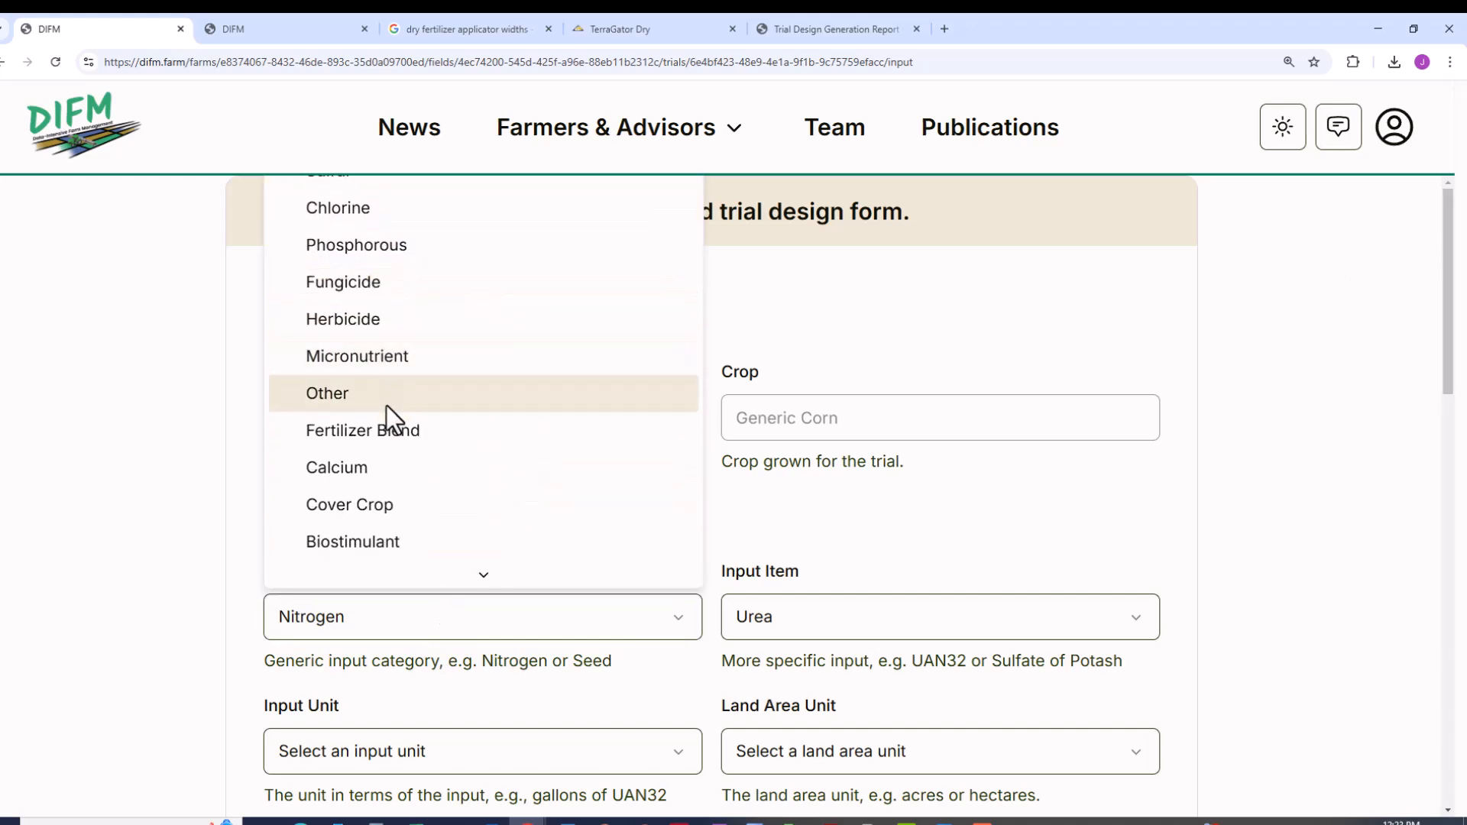
pyautogui.scroll(-1, 382, 469)
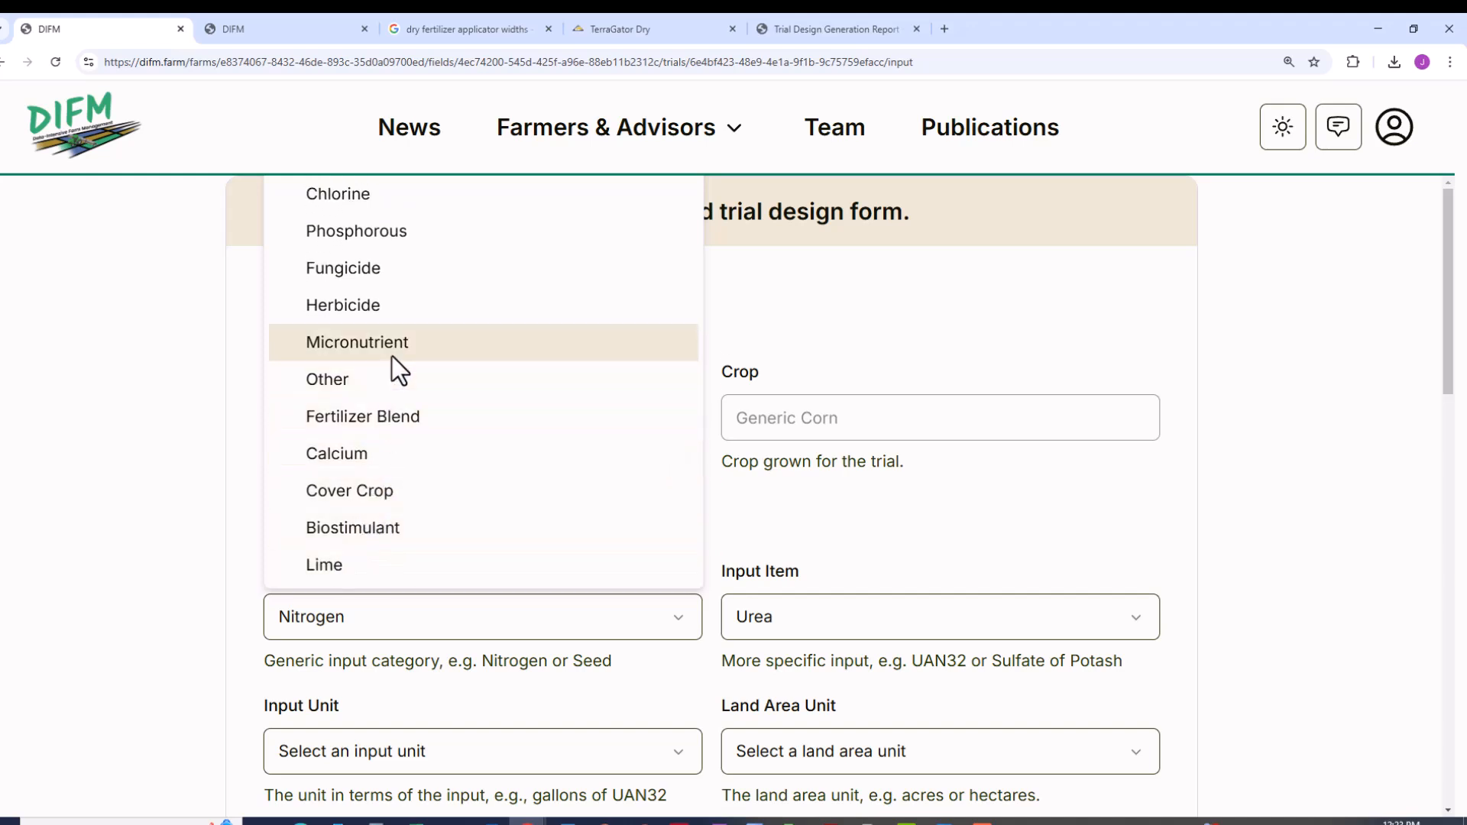
pyautogui.scroll(3, 443, 438)
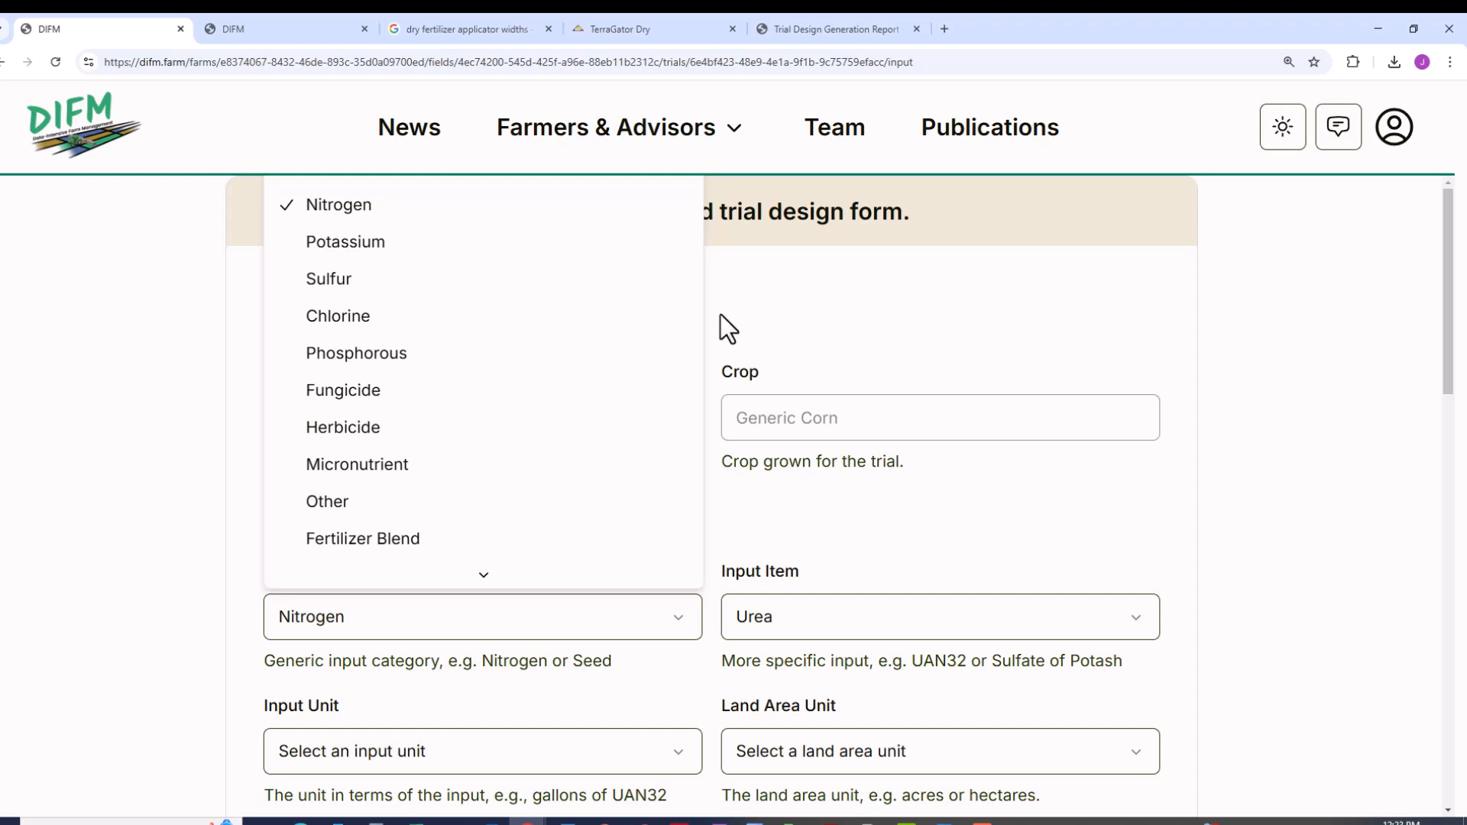
pyautogui.hotkey('ctrl', '-')
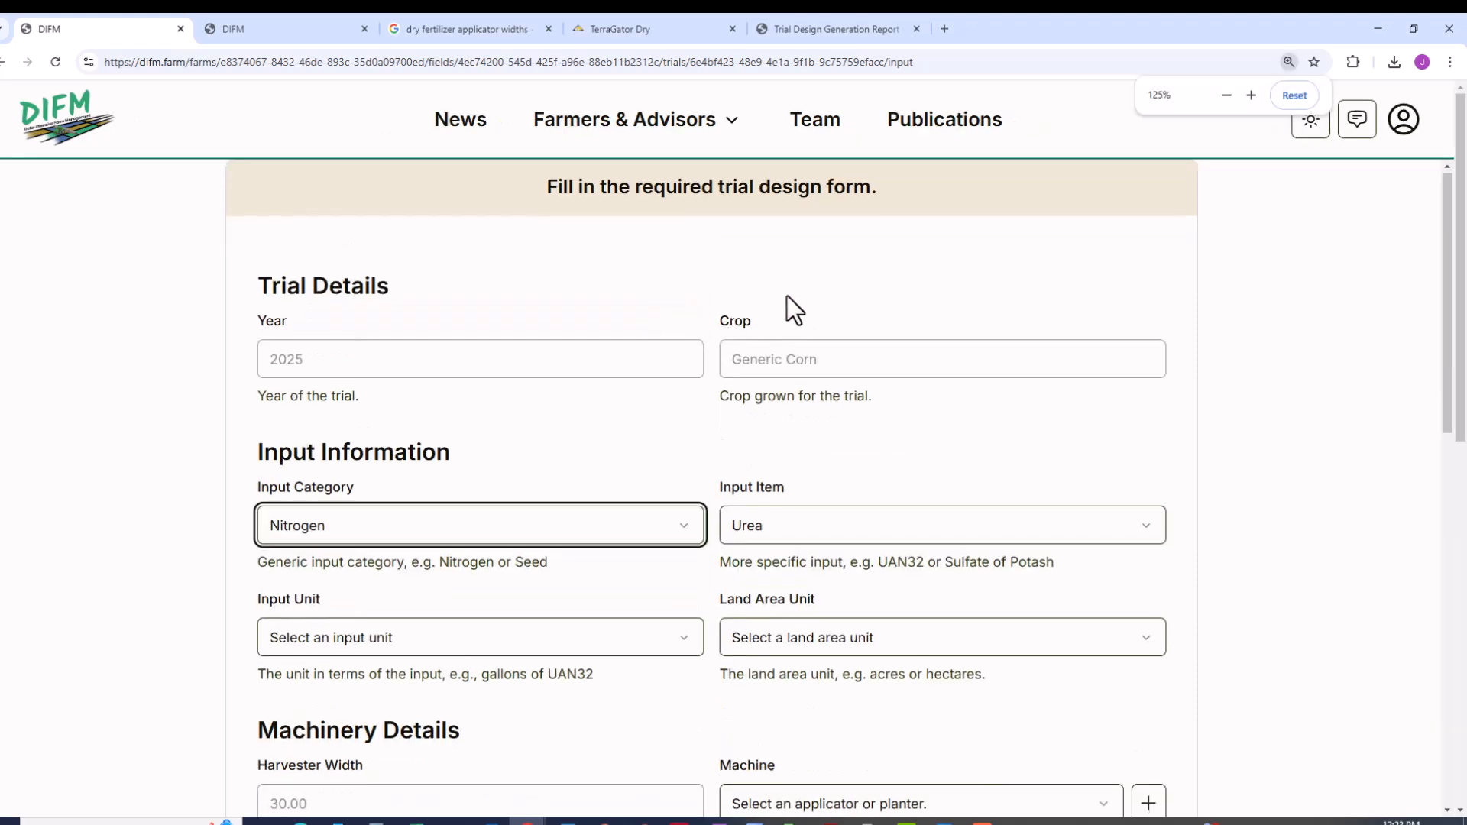
pyautogui.hotkey('ctrl', '-')
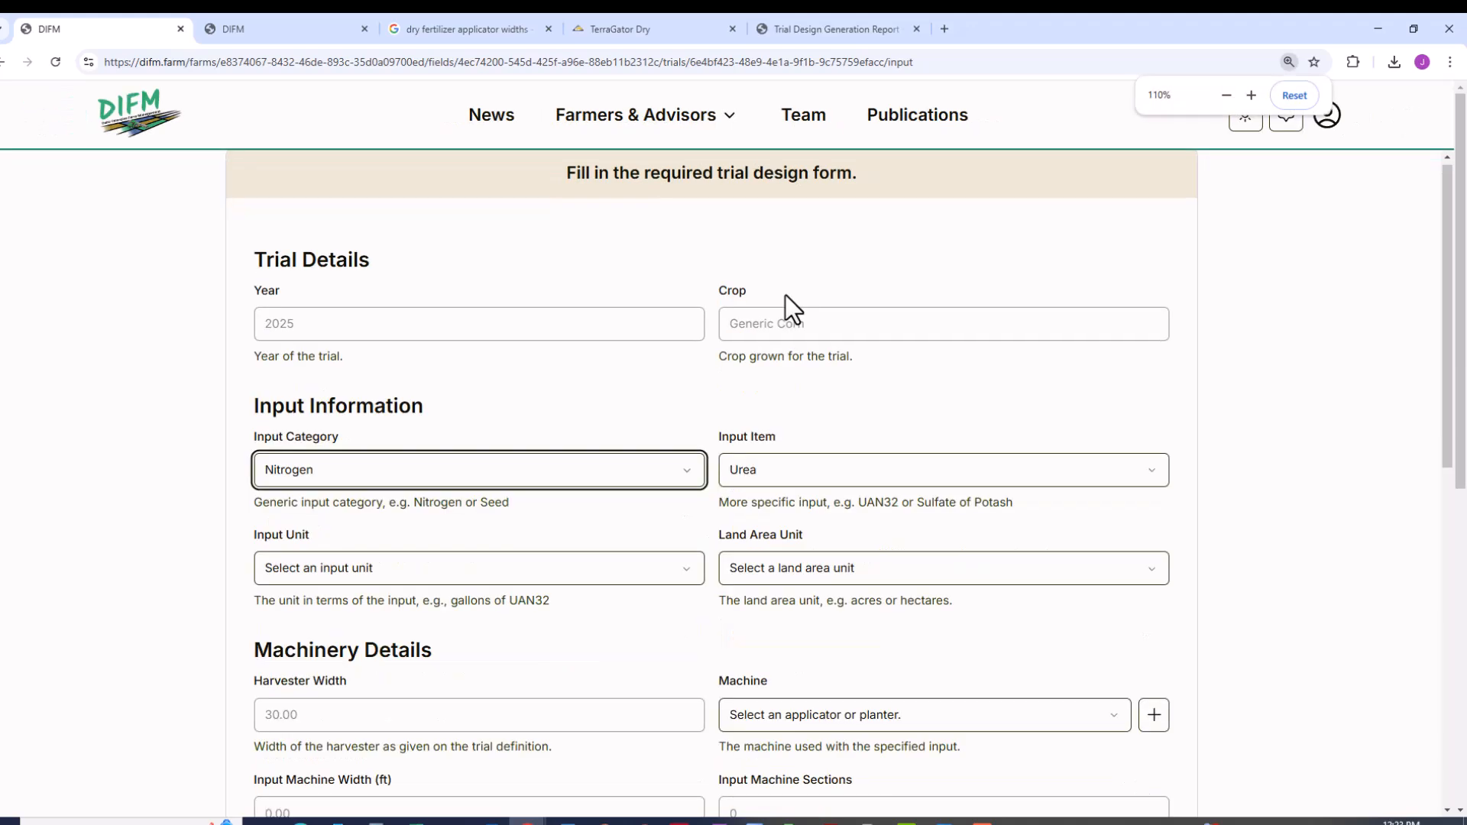
pyautogui.click(688, 434)
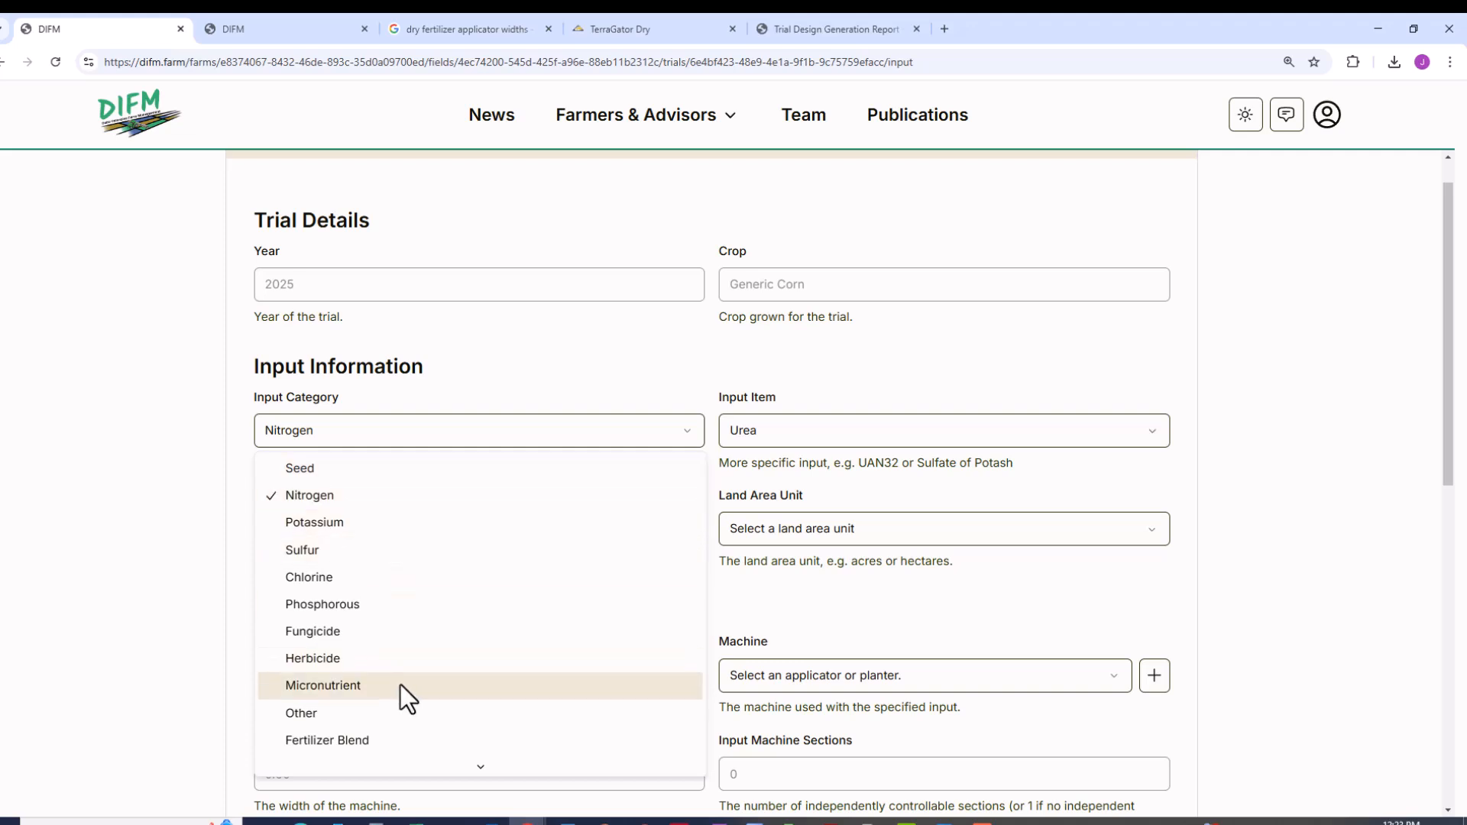
pyautogui.click(558, 495)
# Step: Set the input unit to Pounds (lb) and the land area unit to Acre
pyautogui.hotkey('ctrl', '+')
pyautogui.hotkey('ctrl', '+')
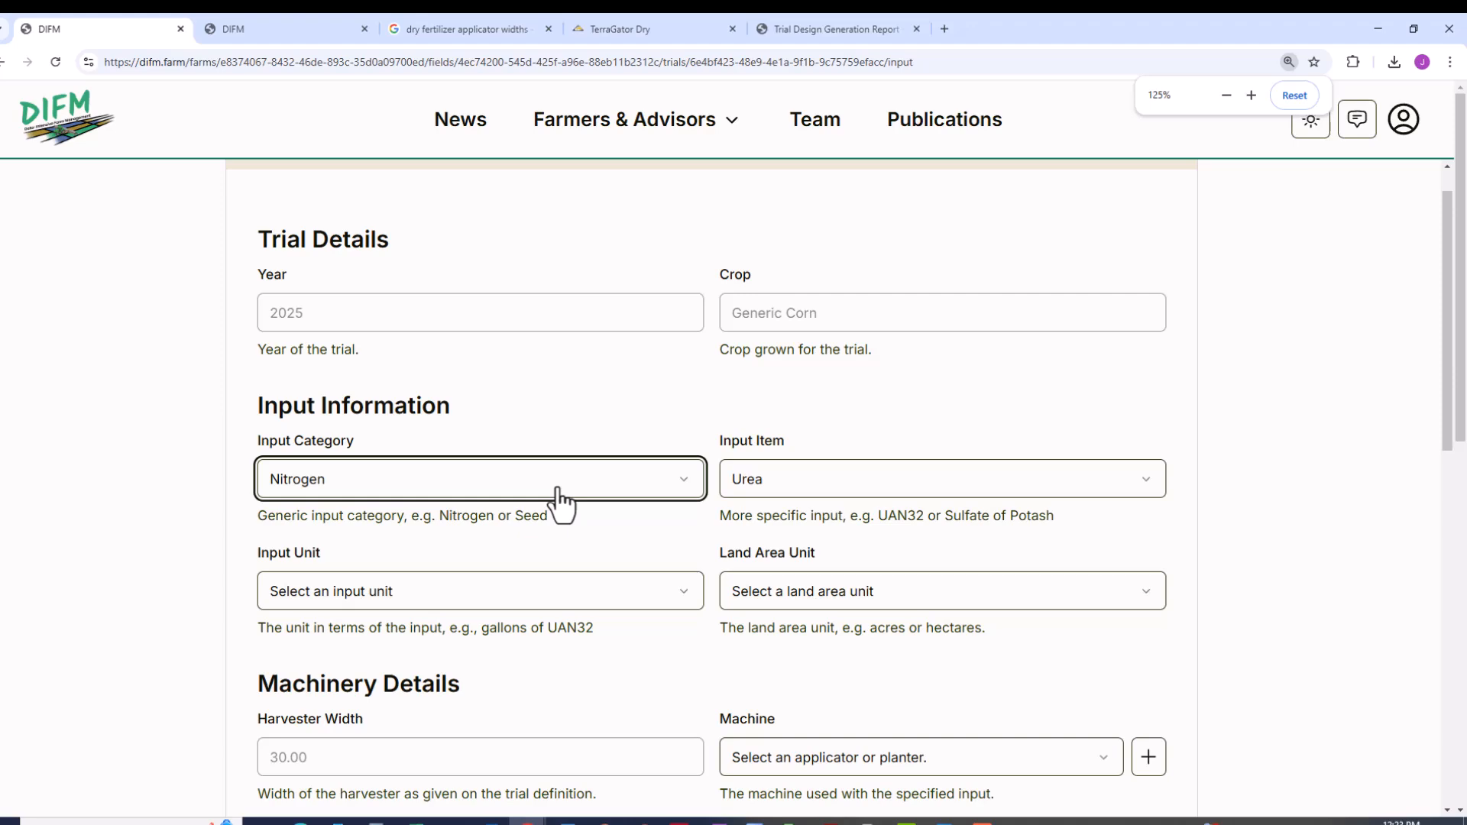
pyautogui.hotkey('ctrl', '+')
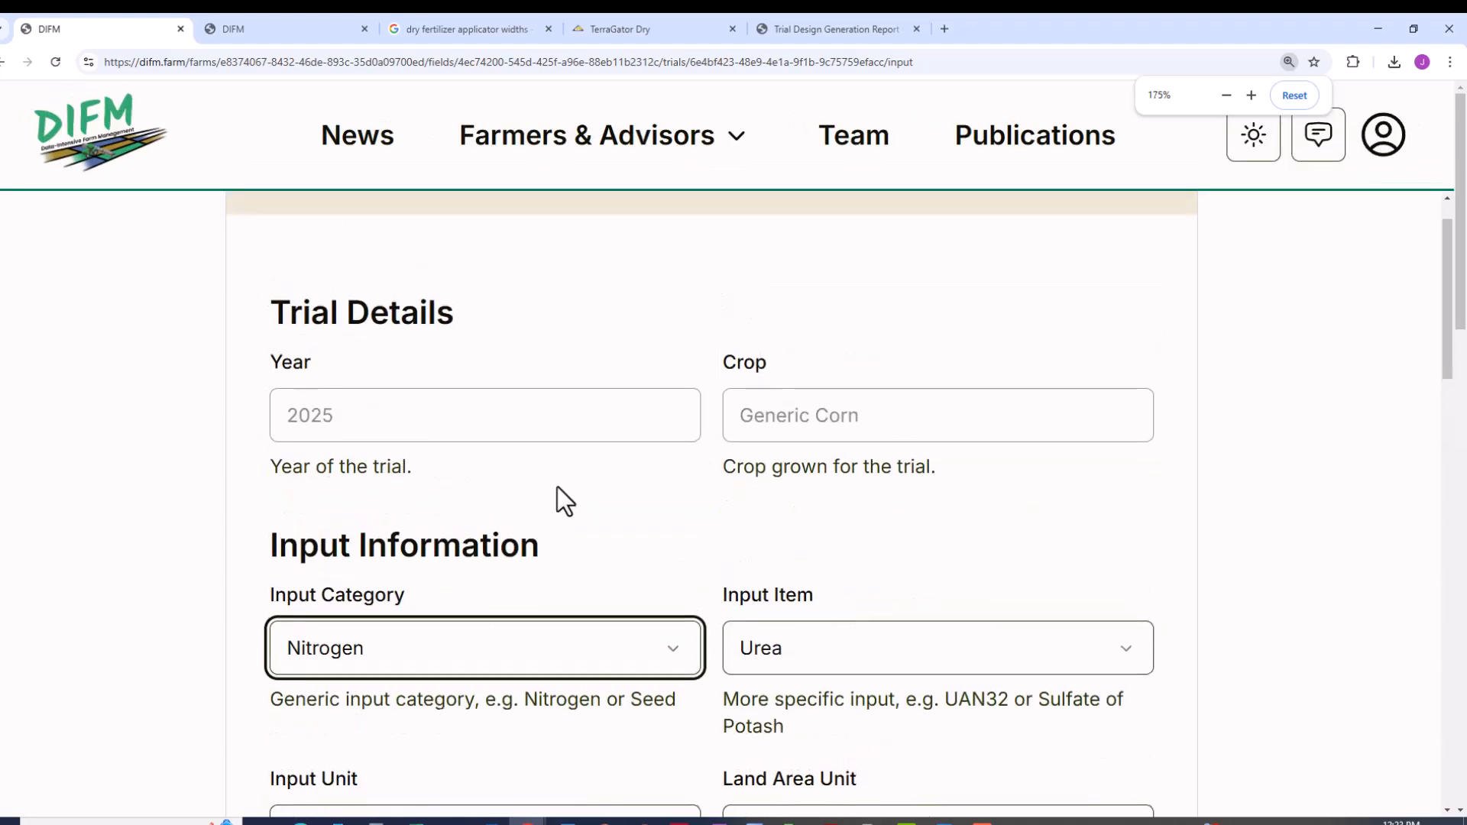
pyautogui.scroll(-2, 613, 501)
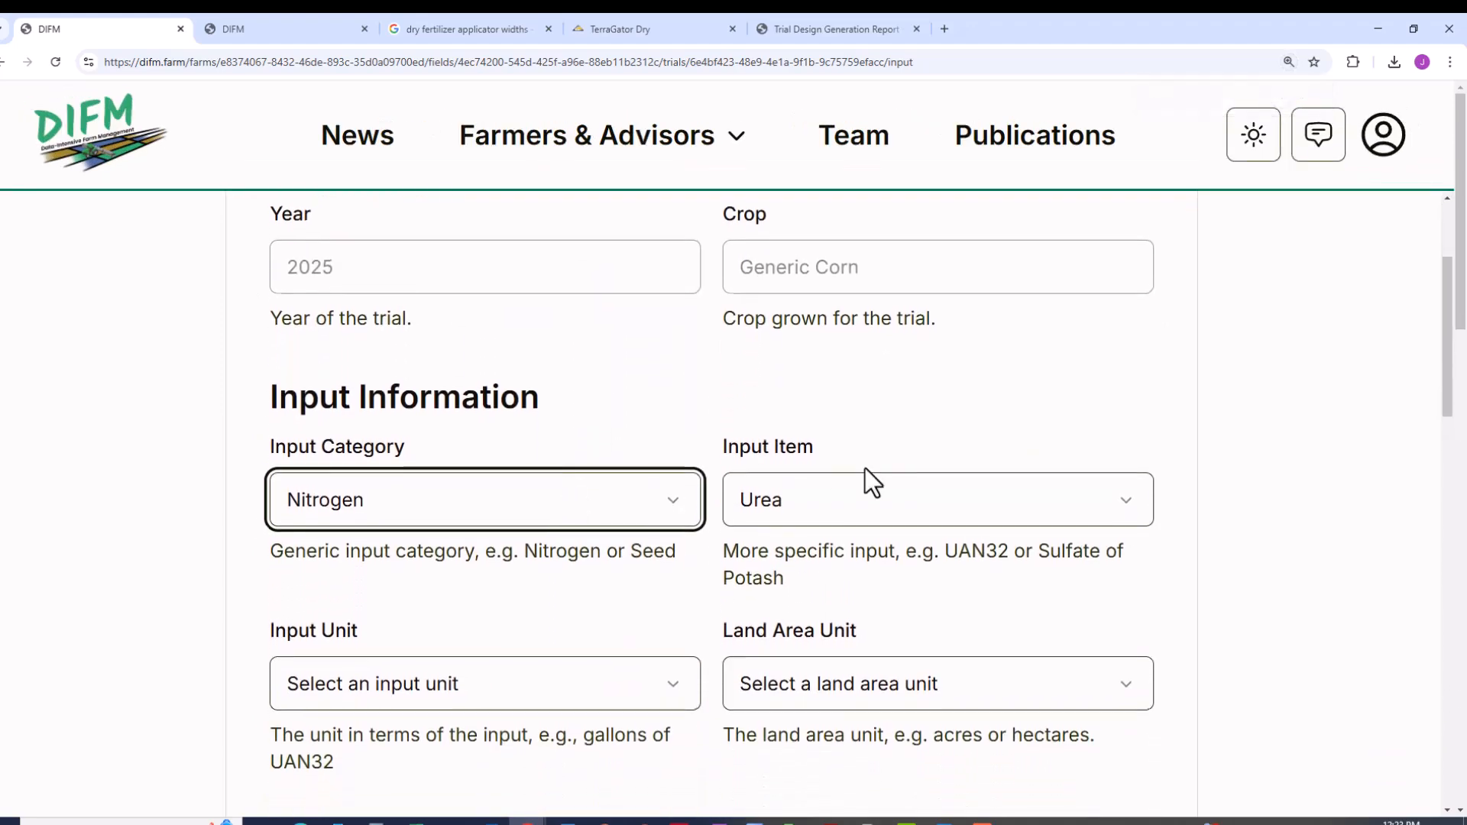
pyautogui.scroll(-2, 656, 552)
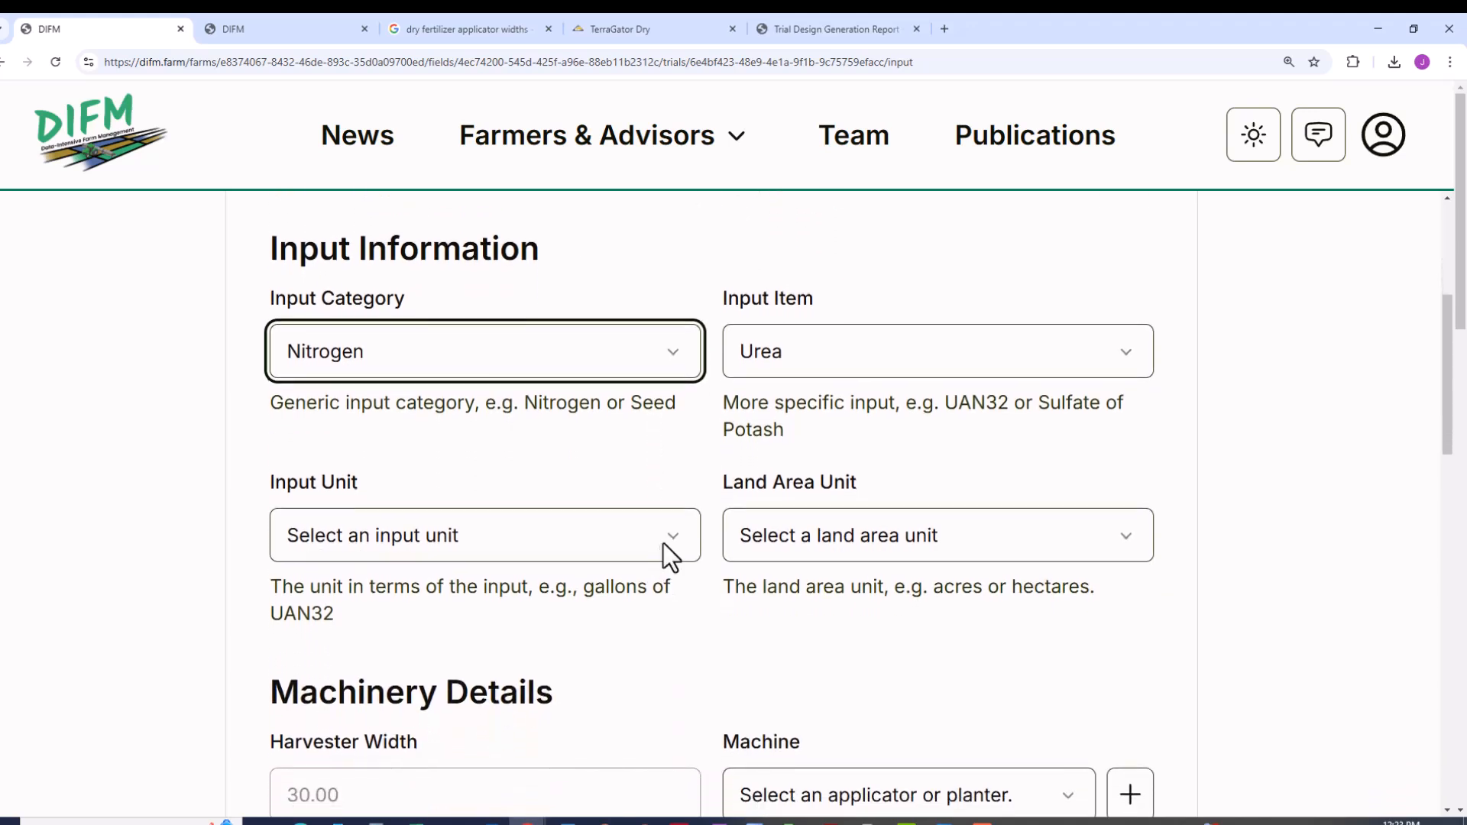
pyautogui.click(663, 544)
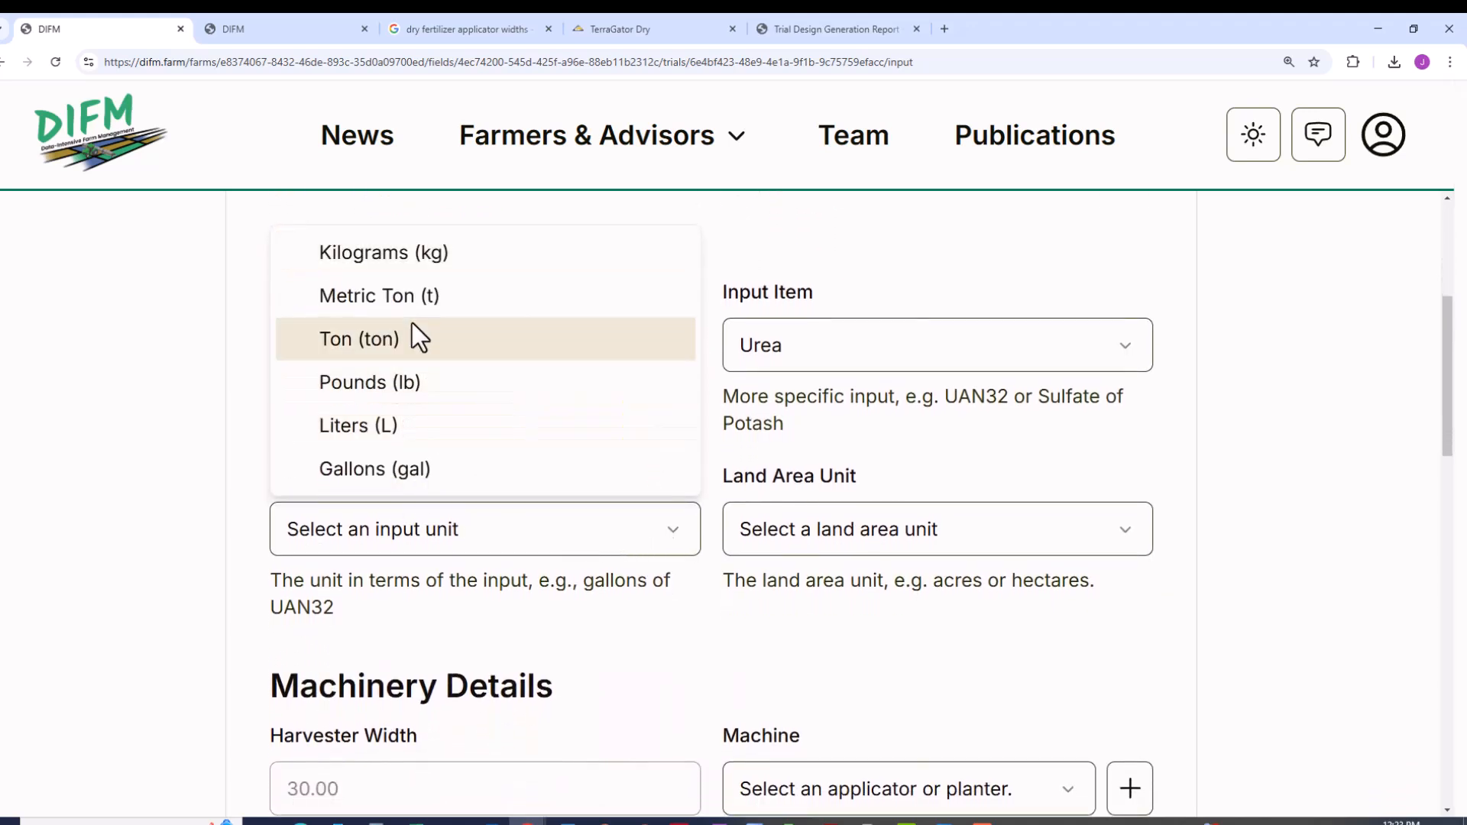
pyautogui.click(415, 379)
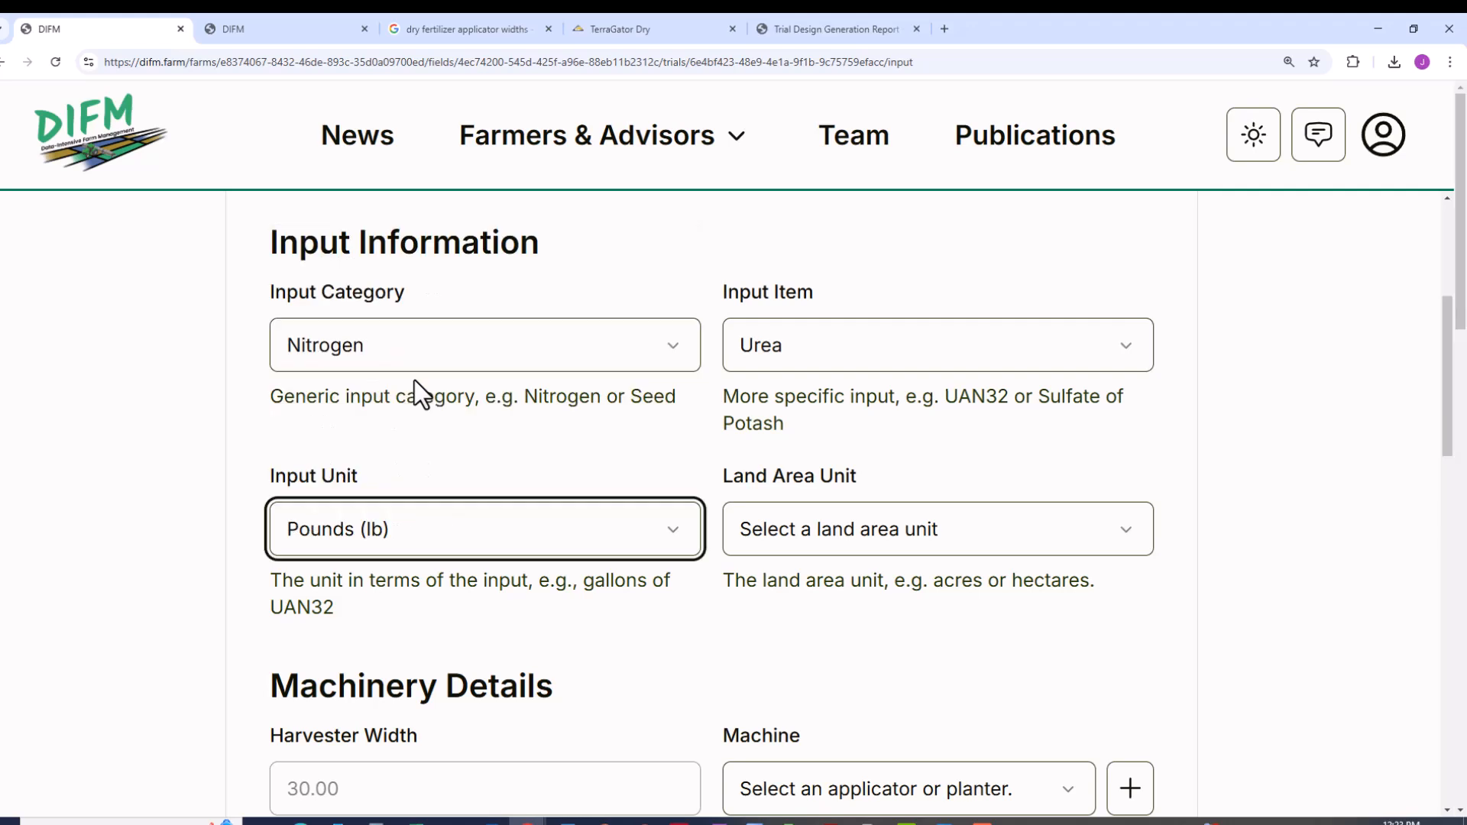
pyautogui.click(777, 543)
pyautogui.click(805, 645)
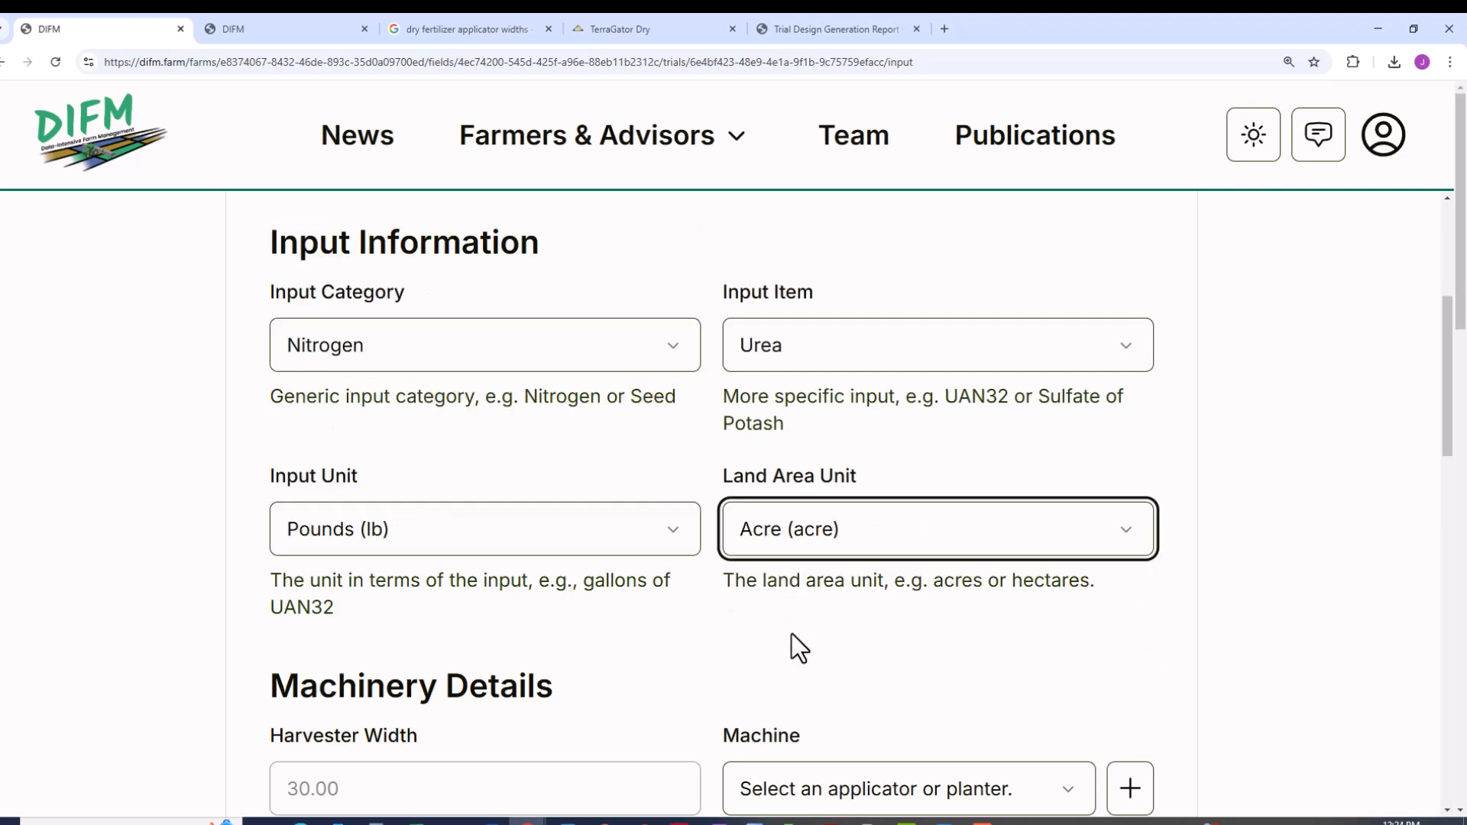
# Step: Start adding a new machine for the input, name it Terragator and set its width to 70 ft
pyautogui.scroll(-3, 734, 570)
pyautogui.scroll(-2, 714, 547)
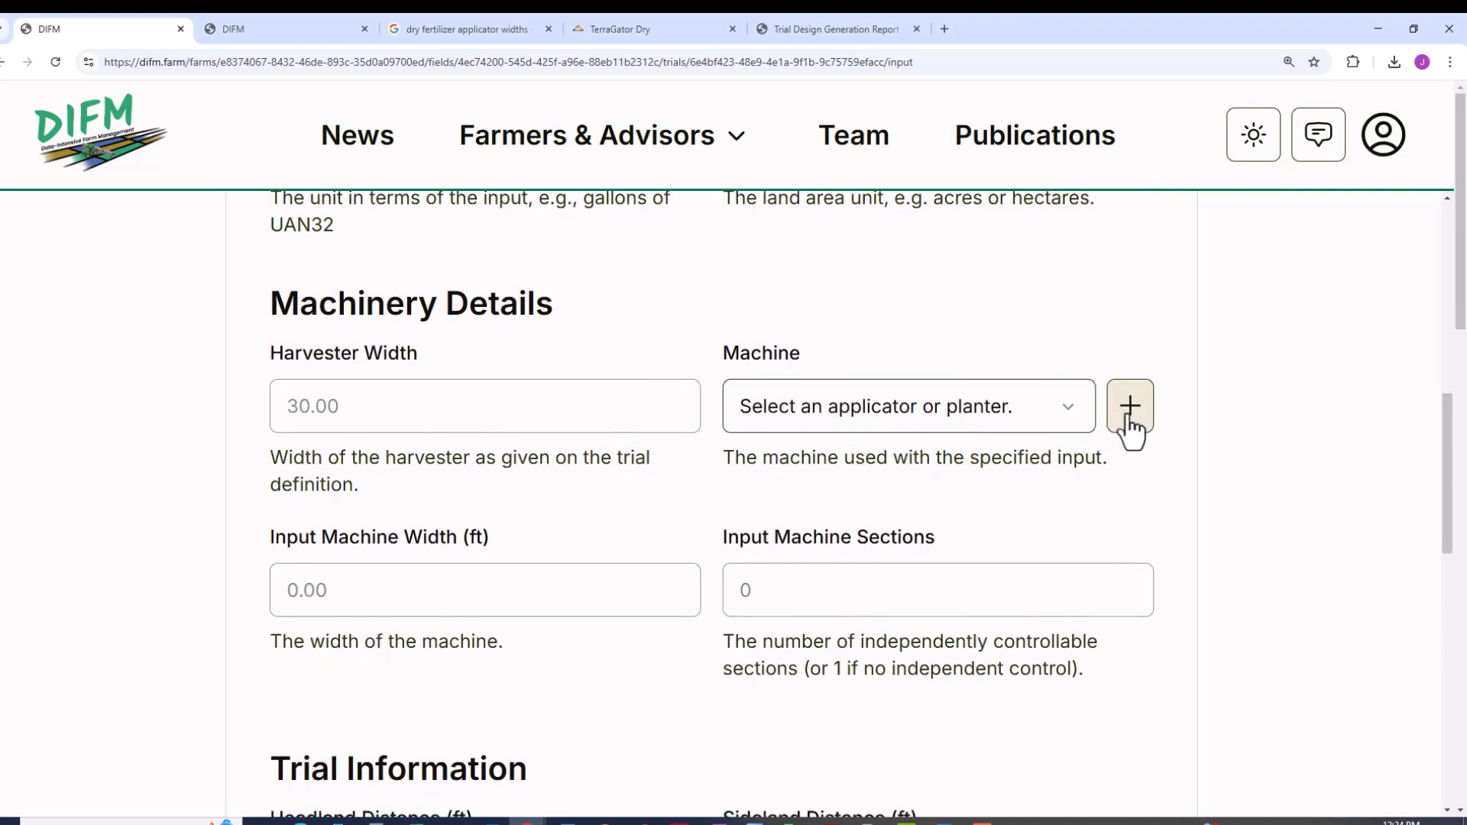
pyautogui.click(1129, 412)
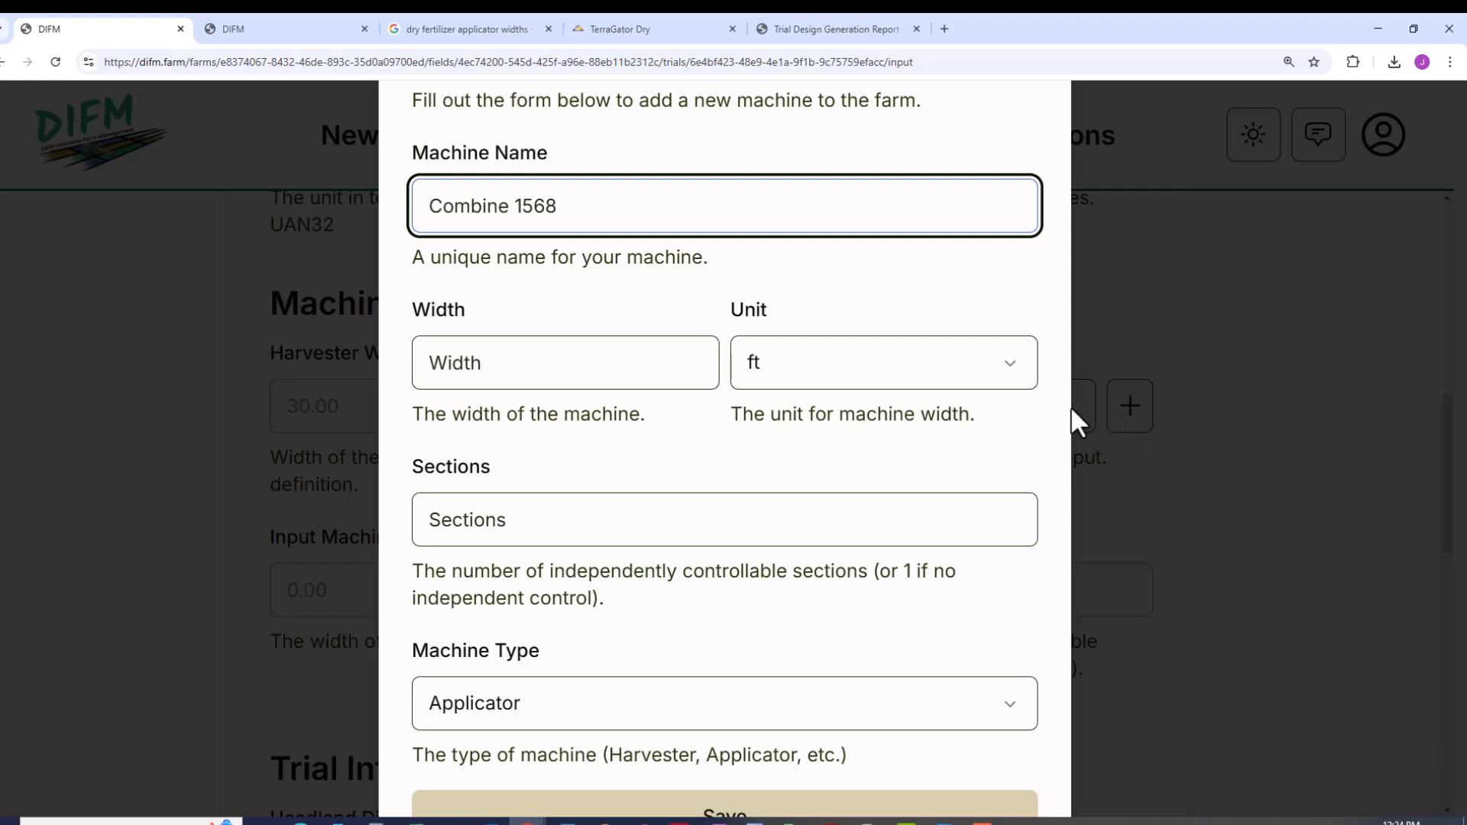
pyautogui.write('Terrag')
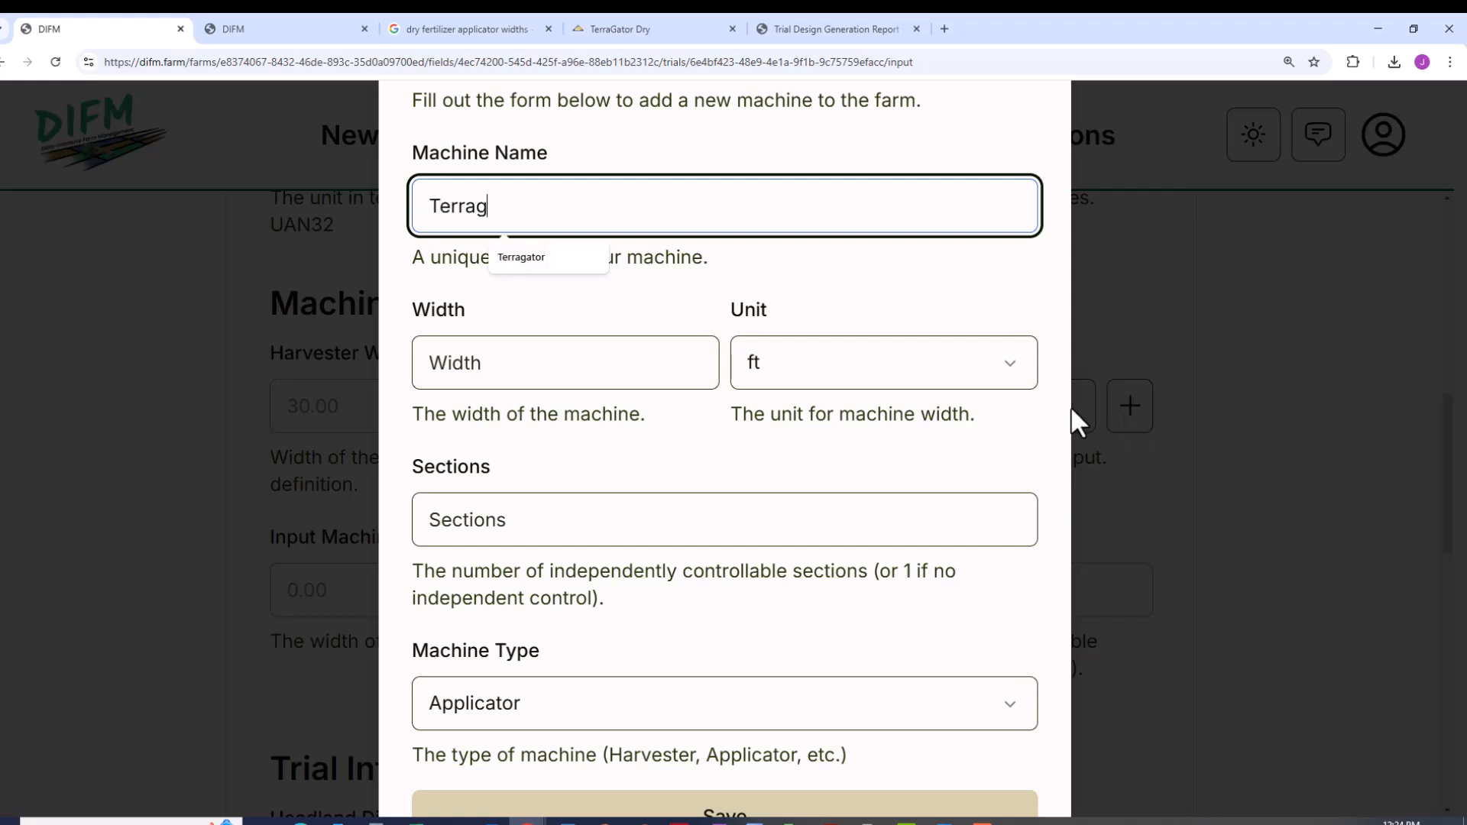
pyautogui.click(500, 263)
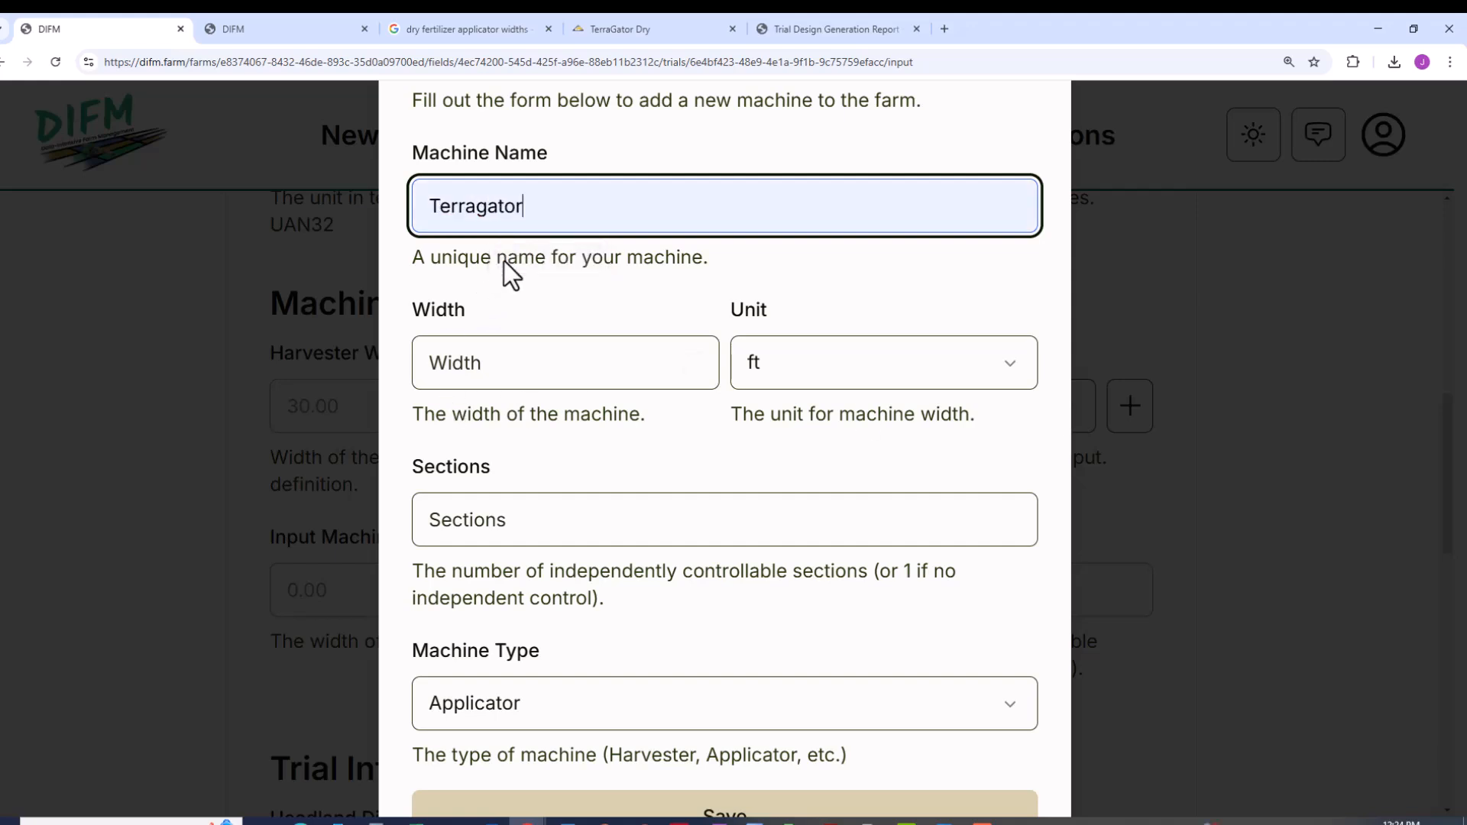
pyautogui.click(517, 347)
pyautogui.write('70')
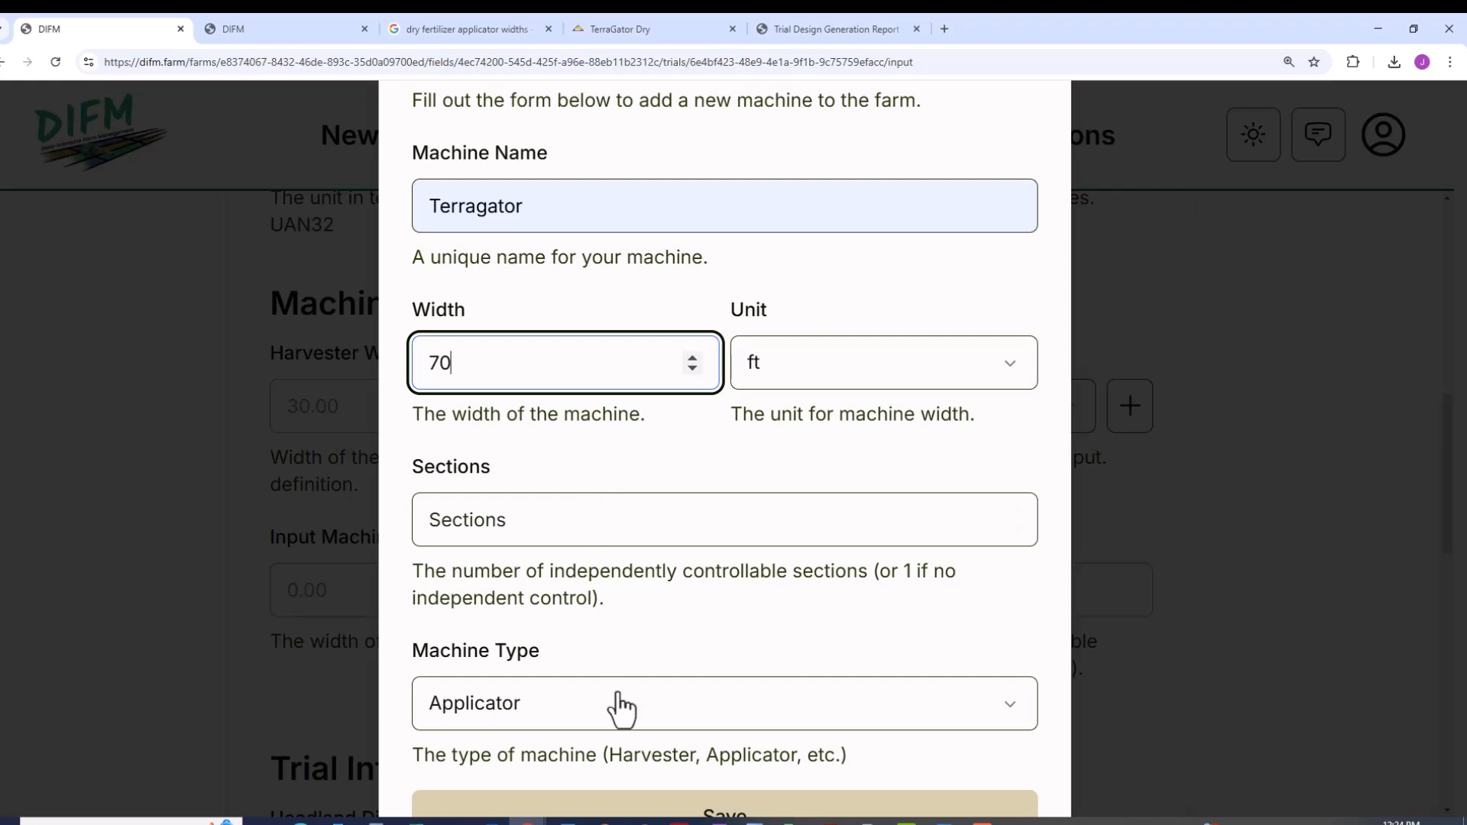
# Step: Keep Applicator as the new machine's type and set its number of sections to 1
pyautogui.click(528, 704)
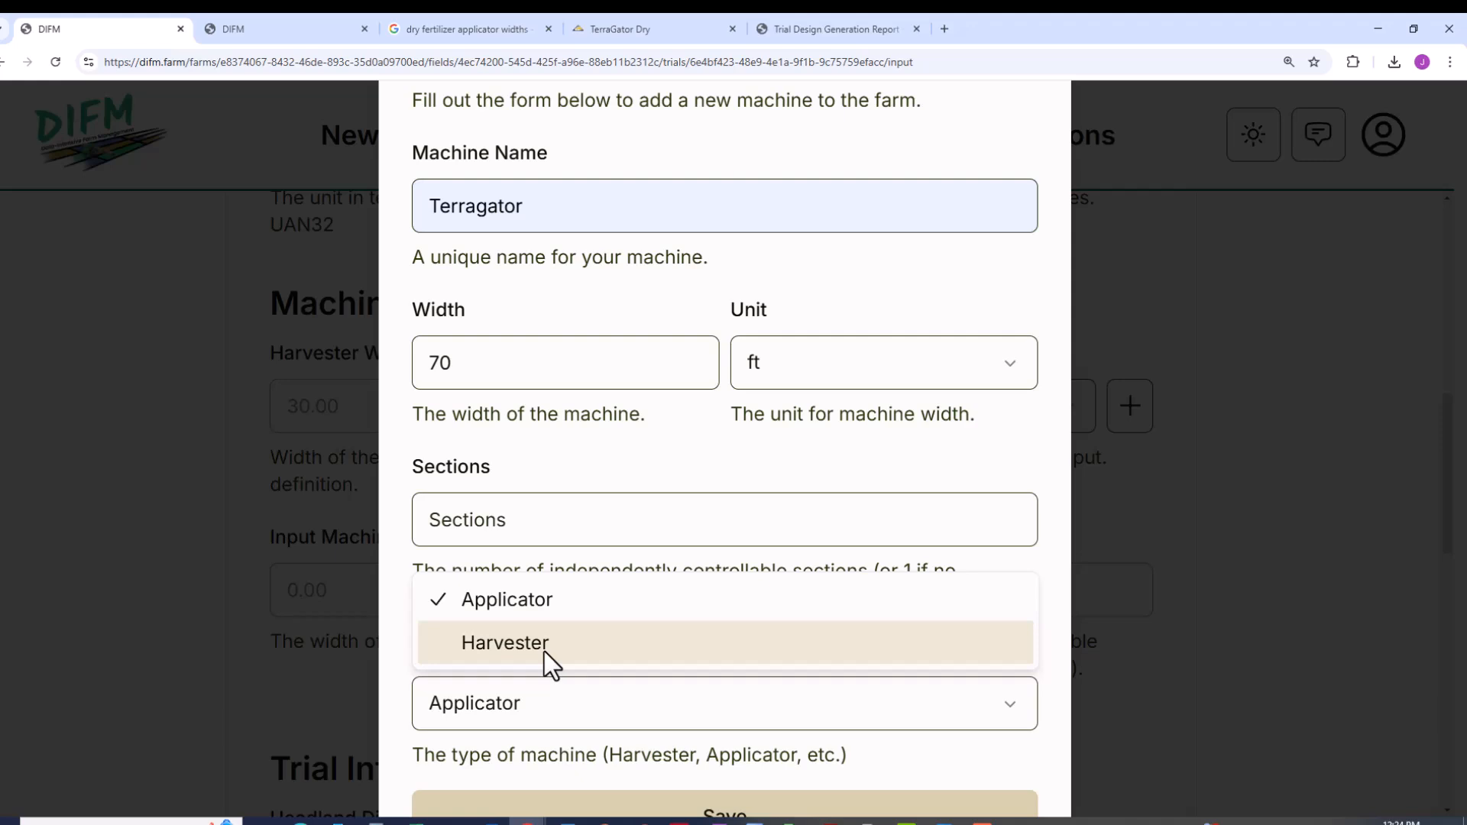
pyautogui.click(562, 702)
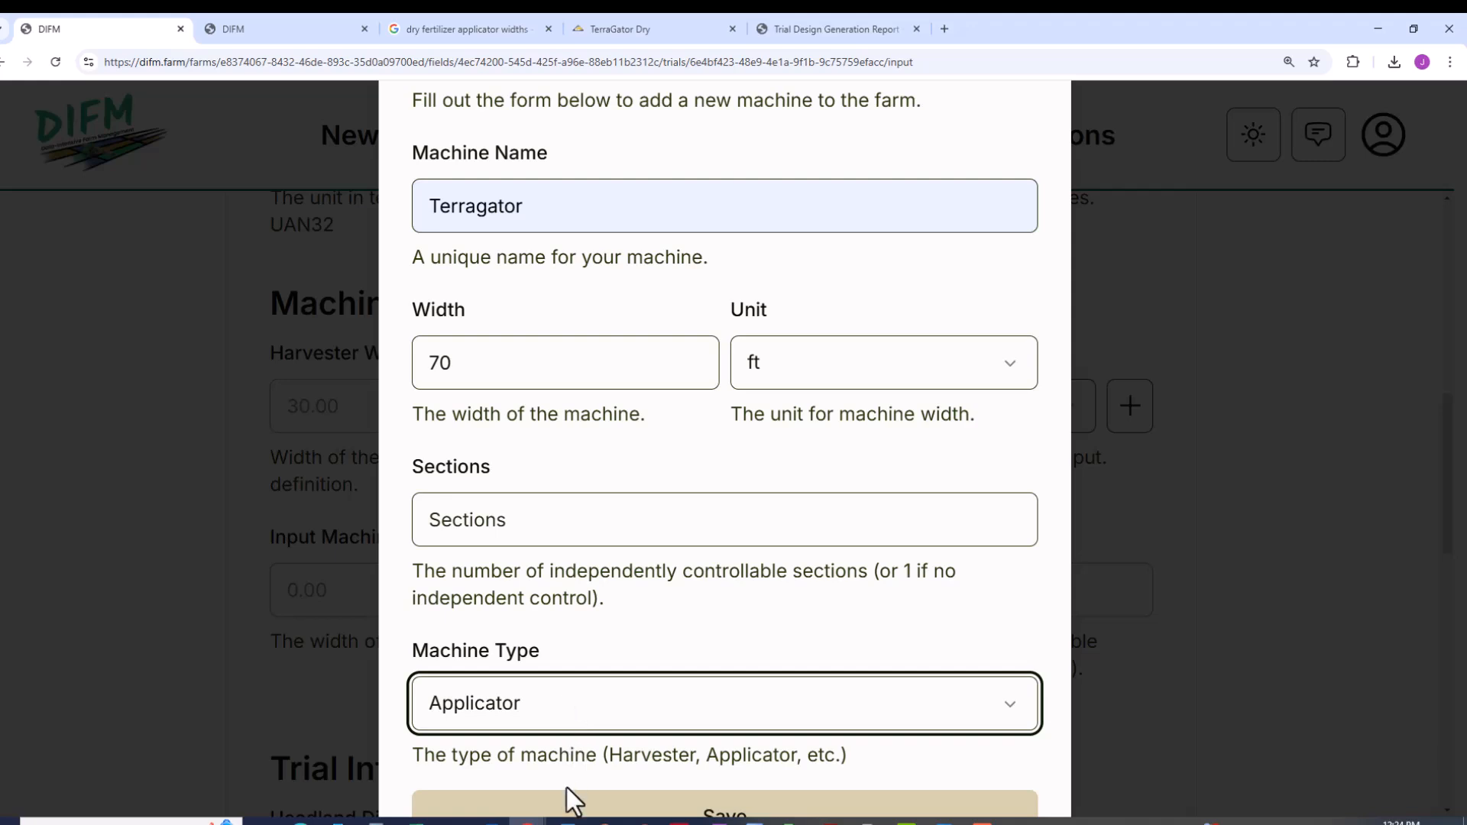
pyautogui.click(604, 808)
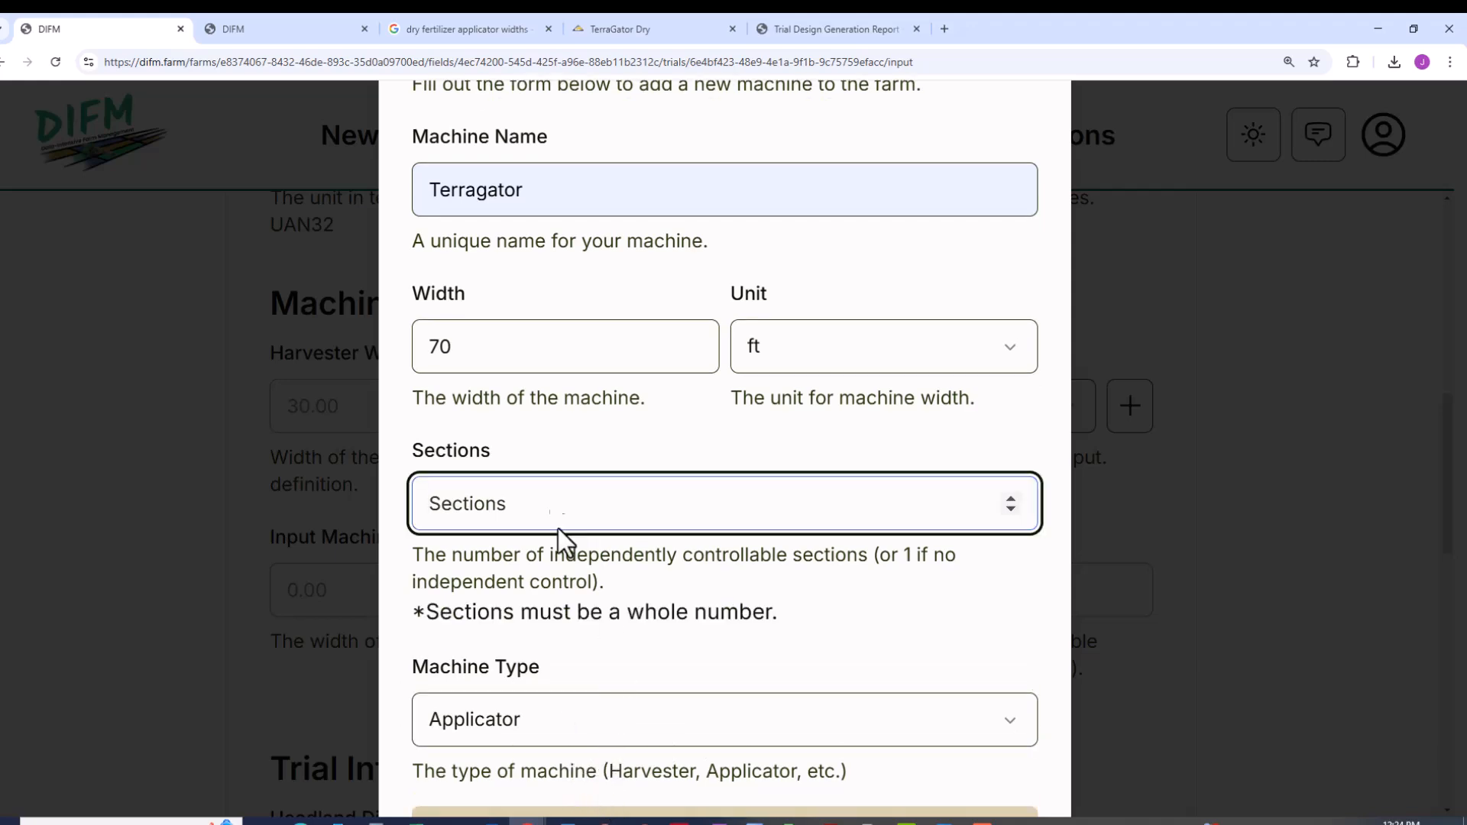
pyautogui.write('1')
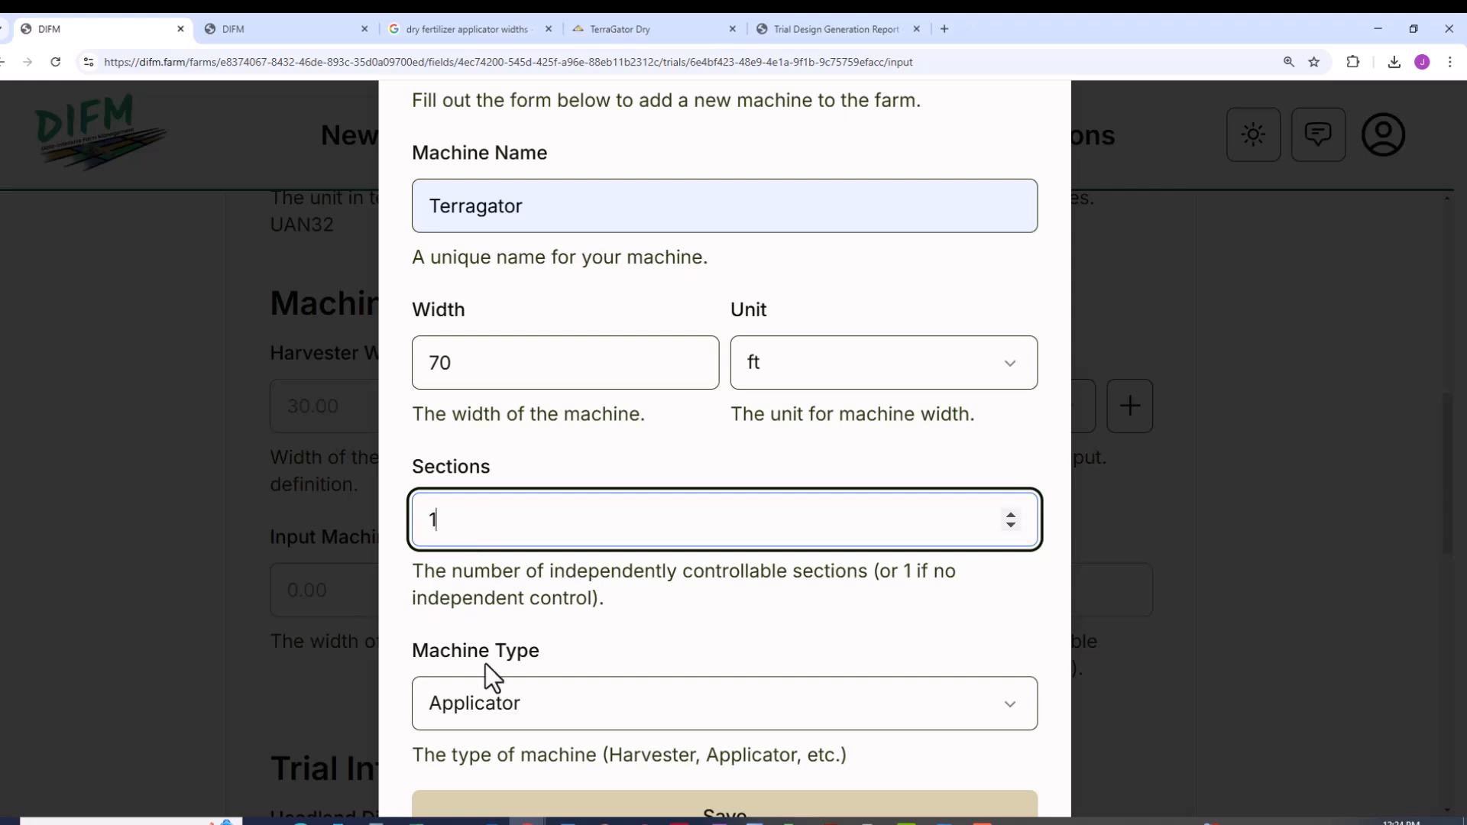
# Step: Save the new Terragator machine and select it as the machine for the urea input
pyautogui.click(585, 808)
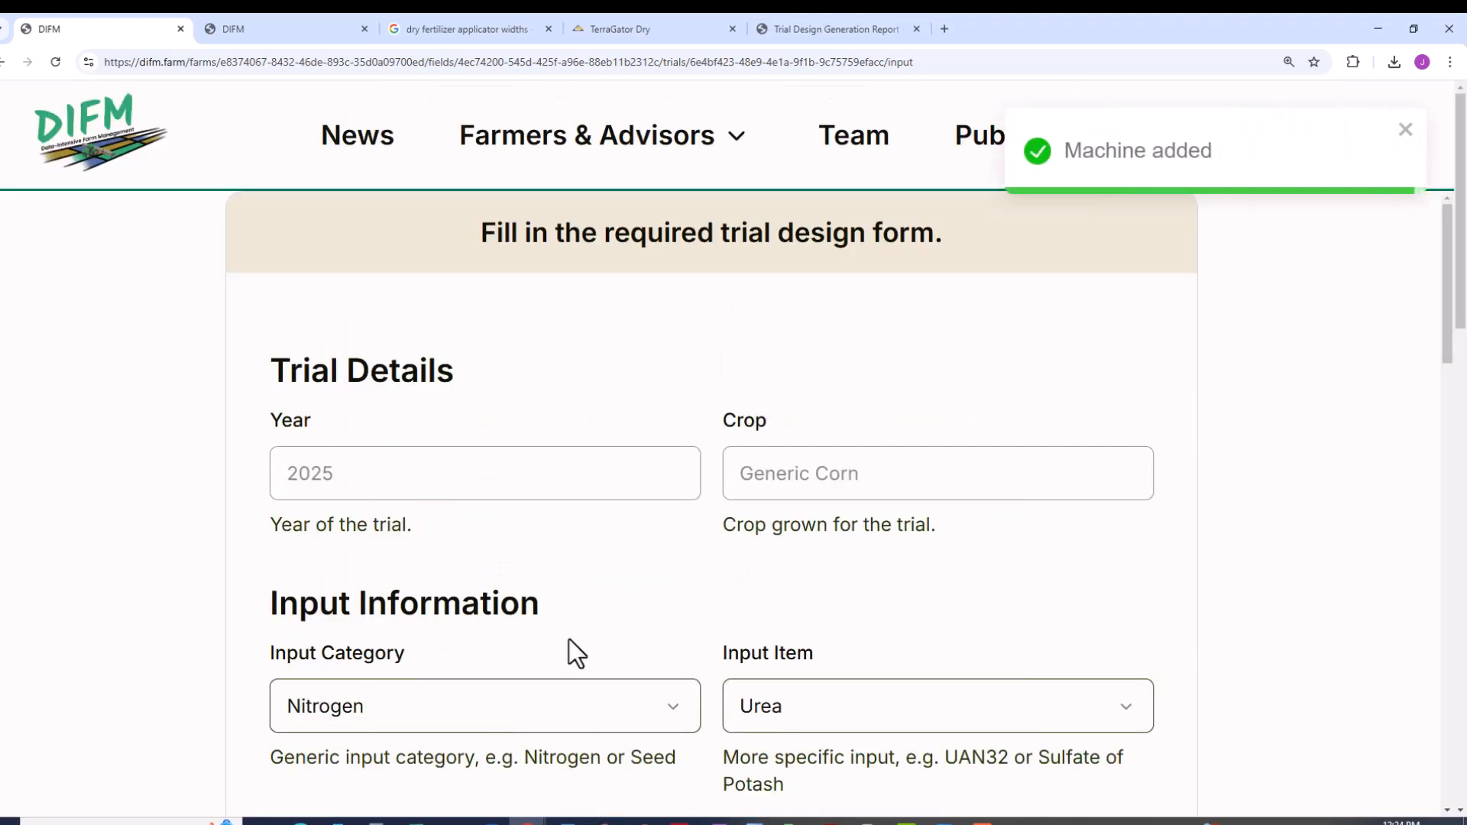
pyautogui.scroll(-1, 571, 543)
pyautogui.scroll(-6, 588, 475)
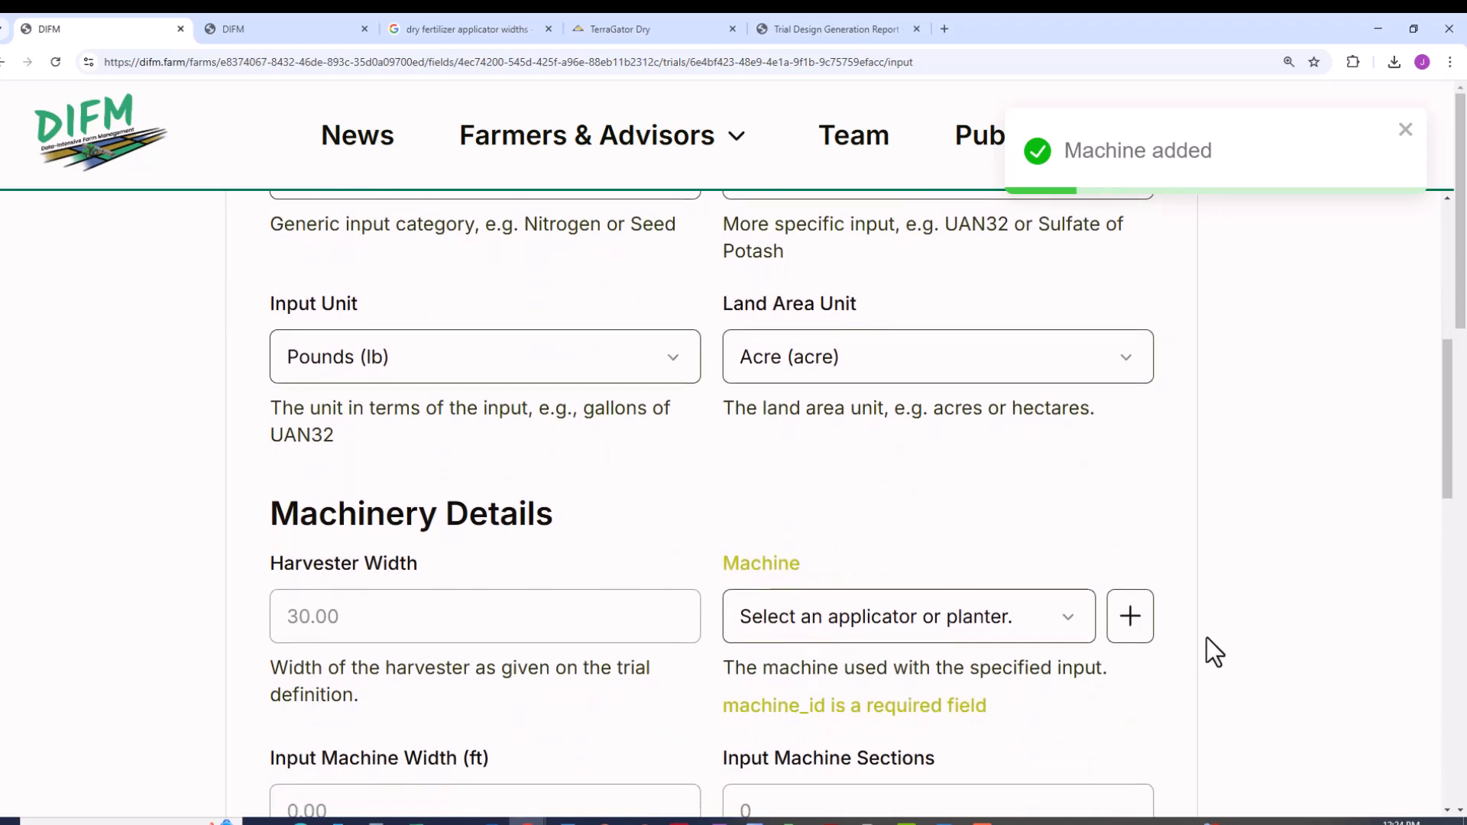
pyautogui.click(1075, 619)
pyautogui.click(1022, 691)
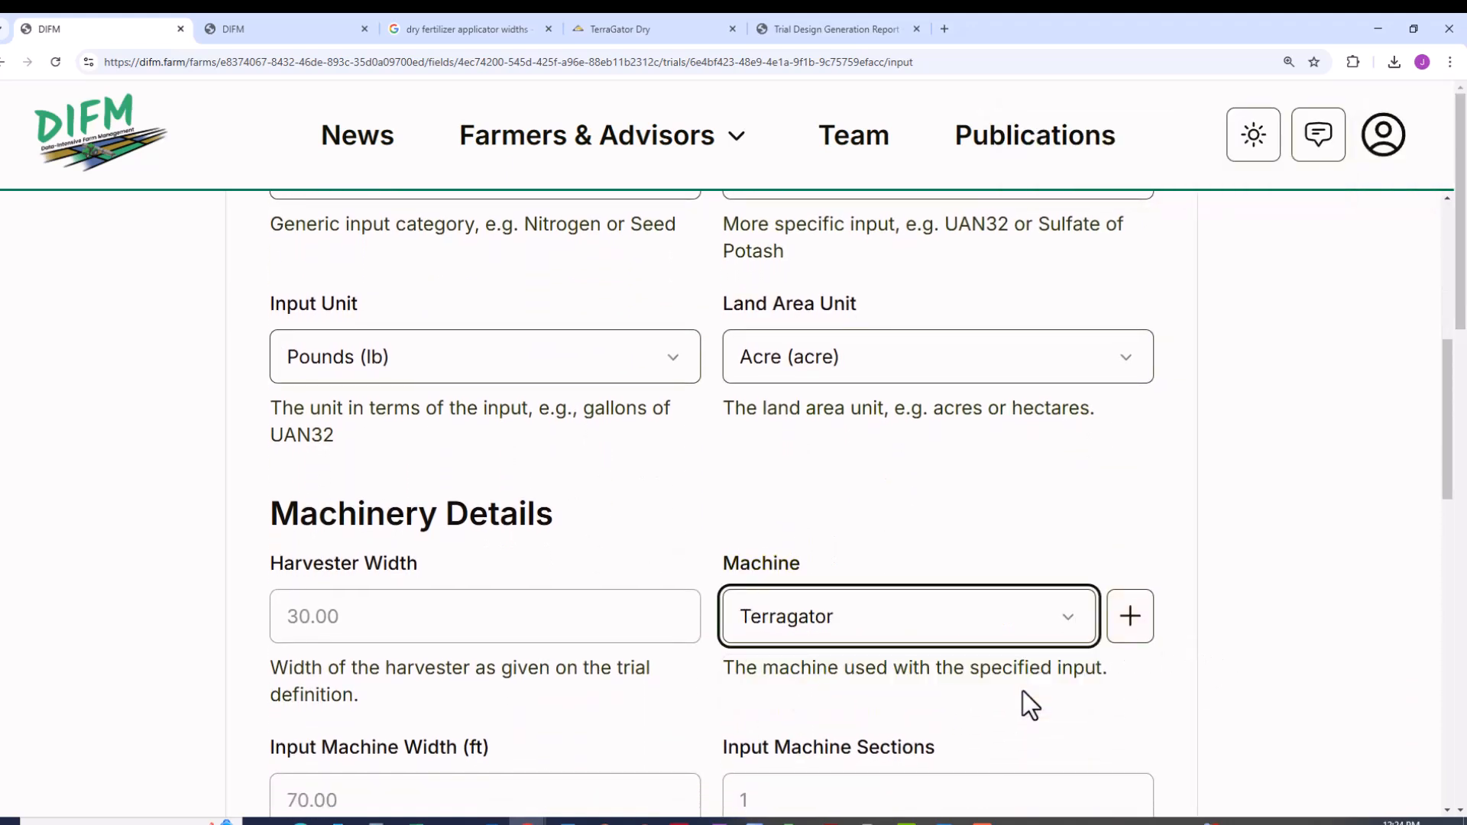
# Step: Try the Strip design type for the trial and switch it back to Checkerboard
pyautogui.scroll(-3, 1005, 619)
pyautogui.scroll(-1, 318, 515)
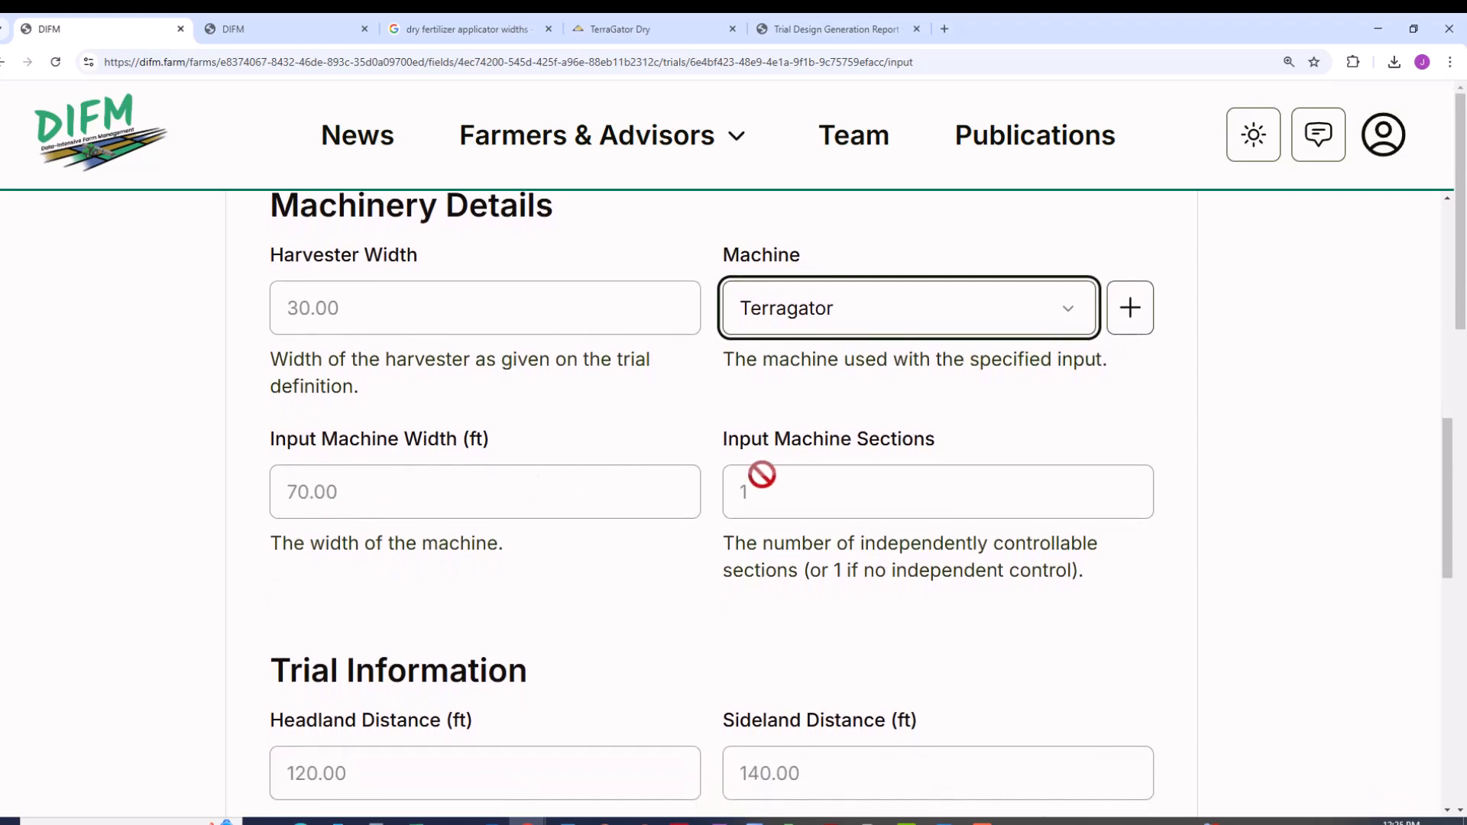
pyautogui.scroll(-3, 772, 496)
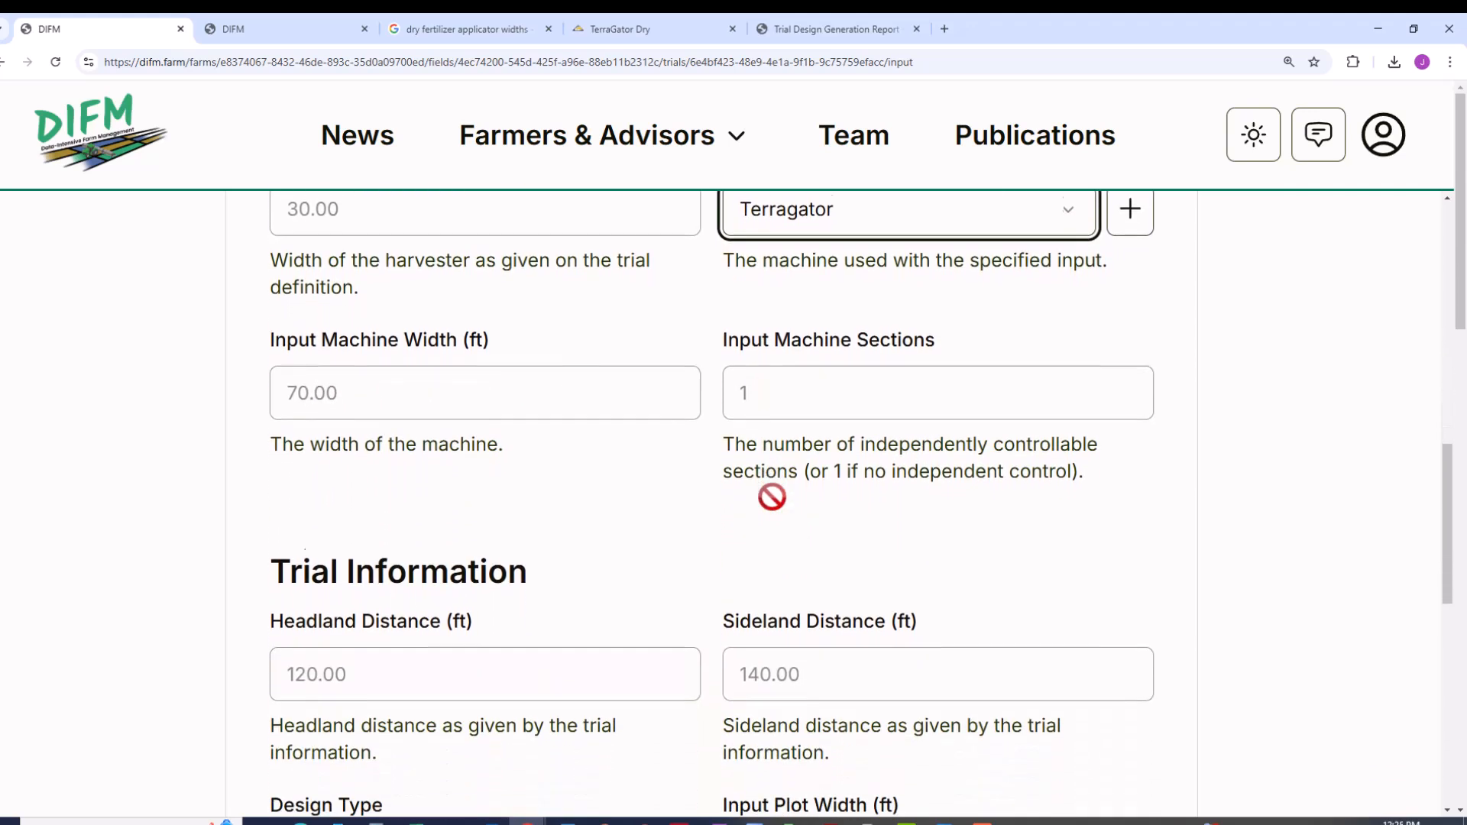
pyautogui.scroll(-1, 771, 497)
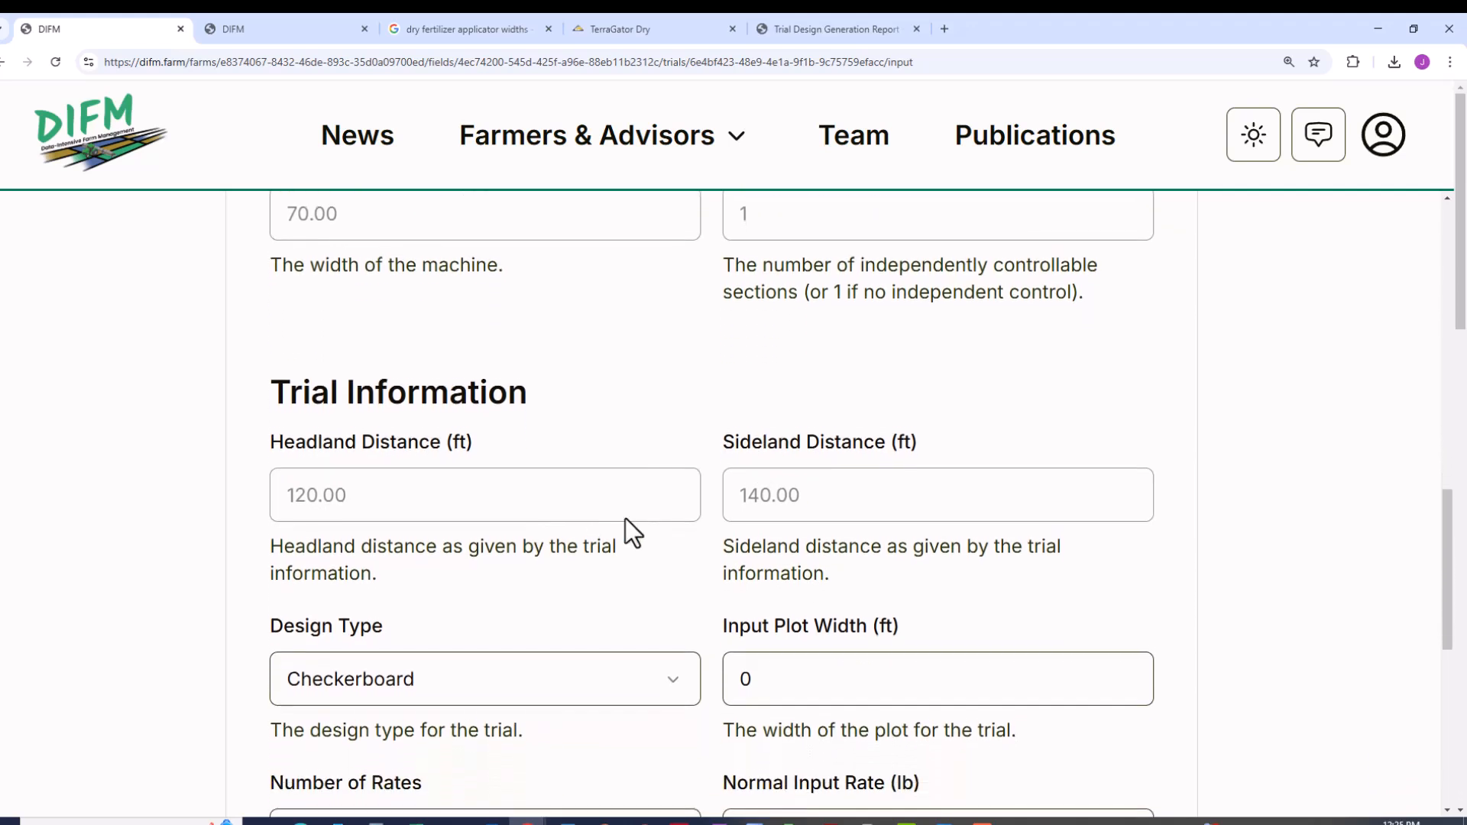
pyautogui.scroll(-2, 542, 570)
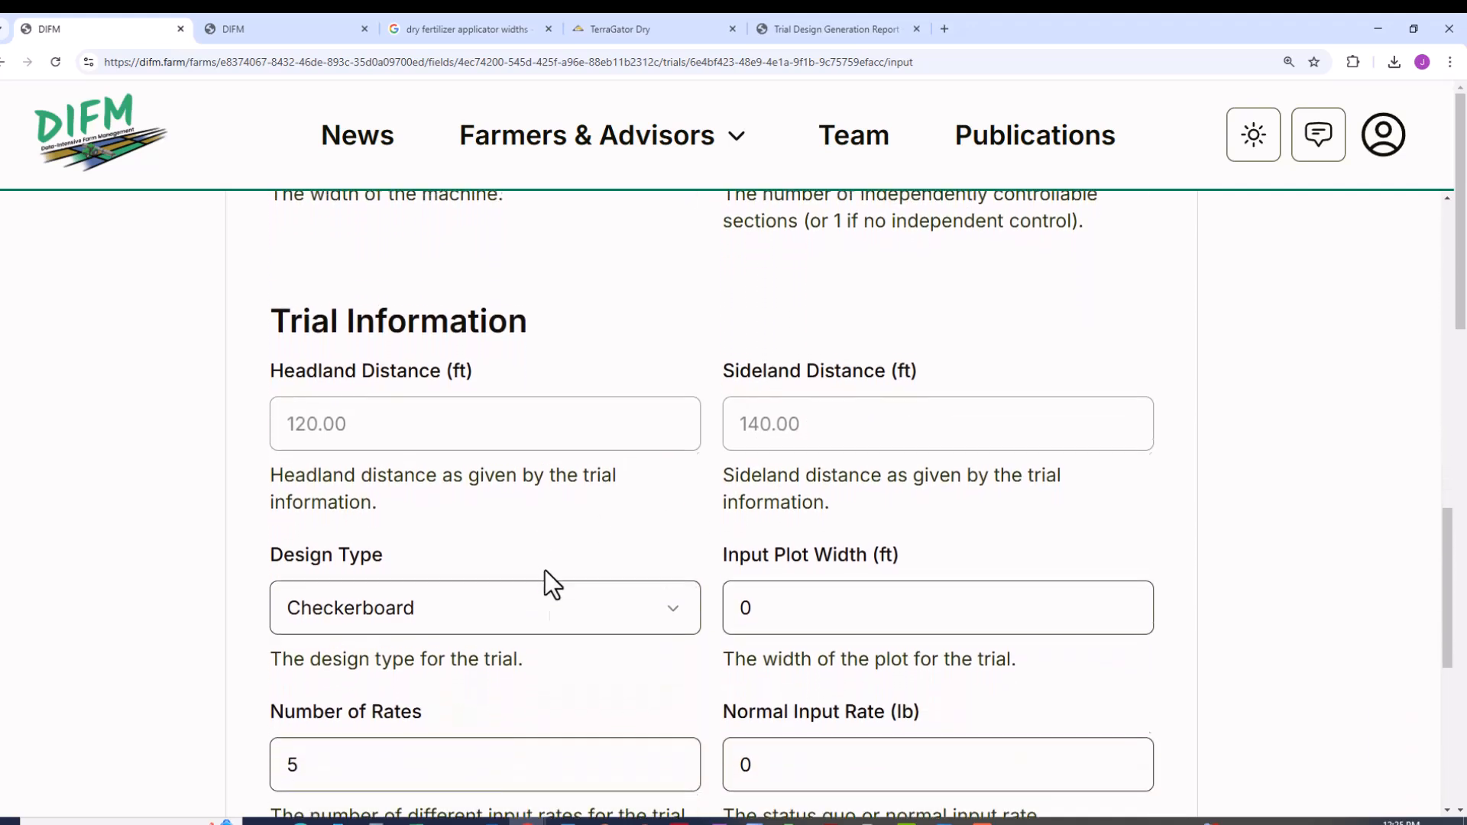
pyautogui.click(585, 502)
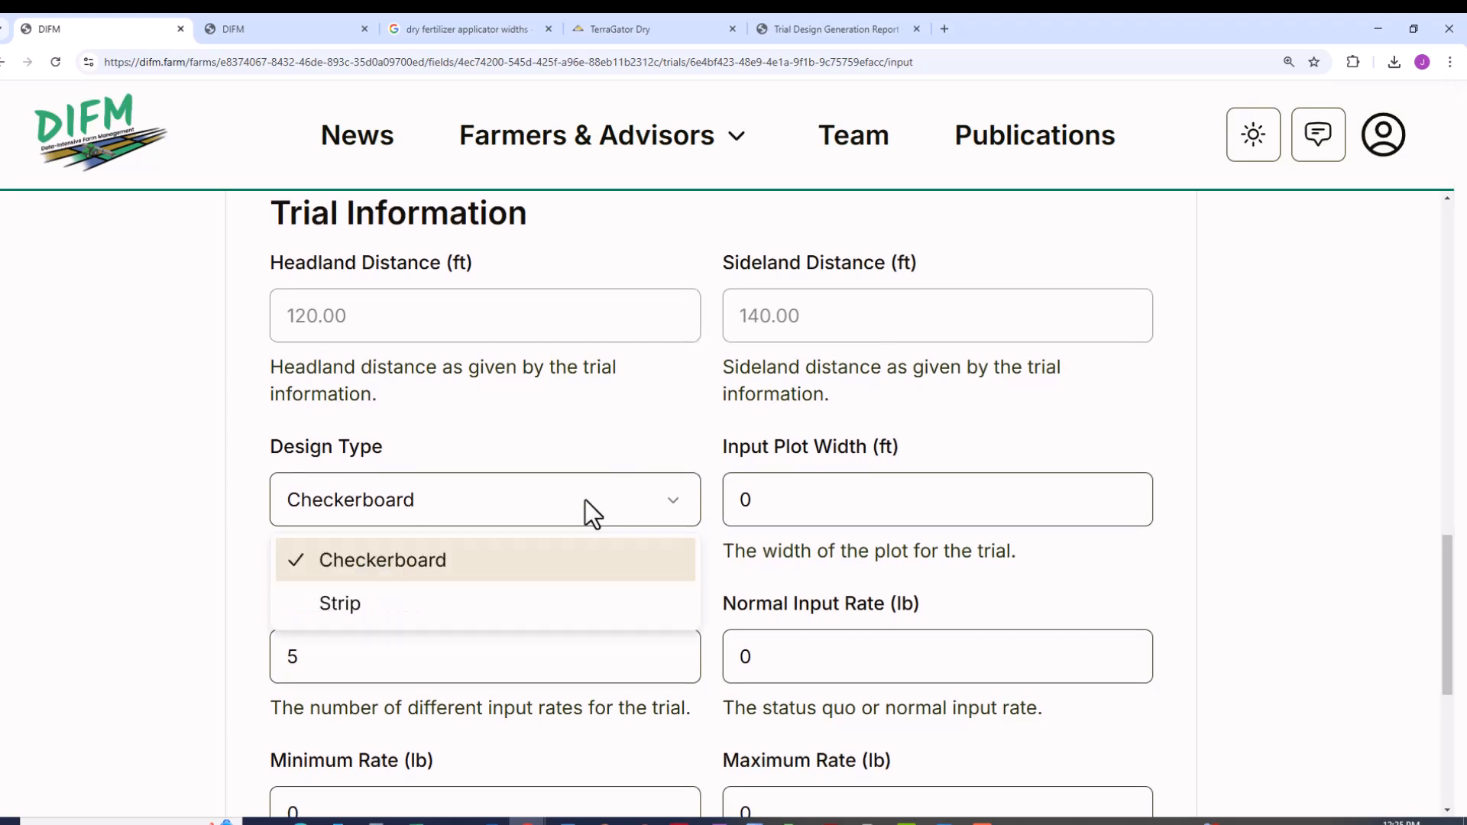
pyautogui.click(519, 600)
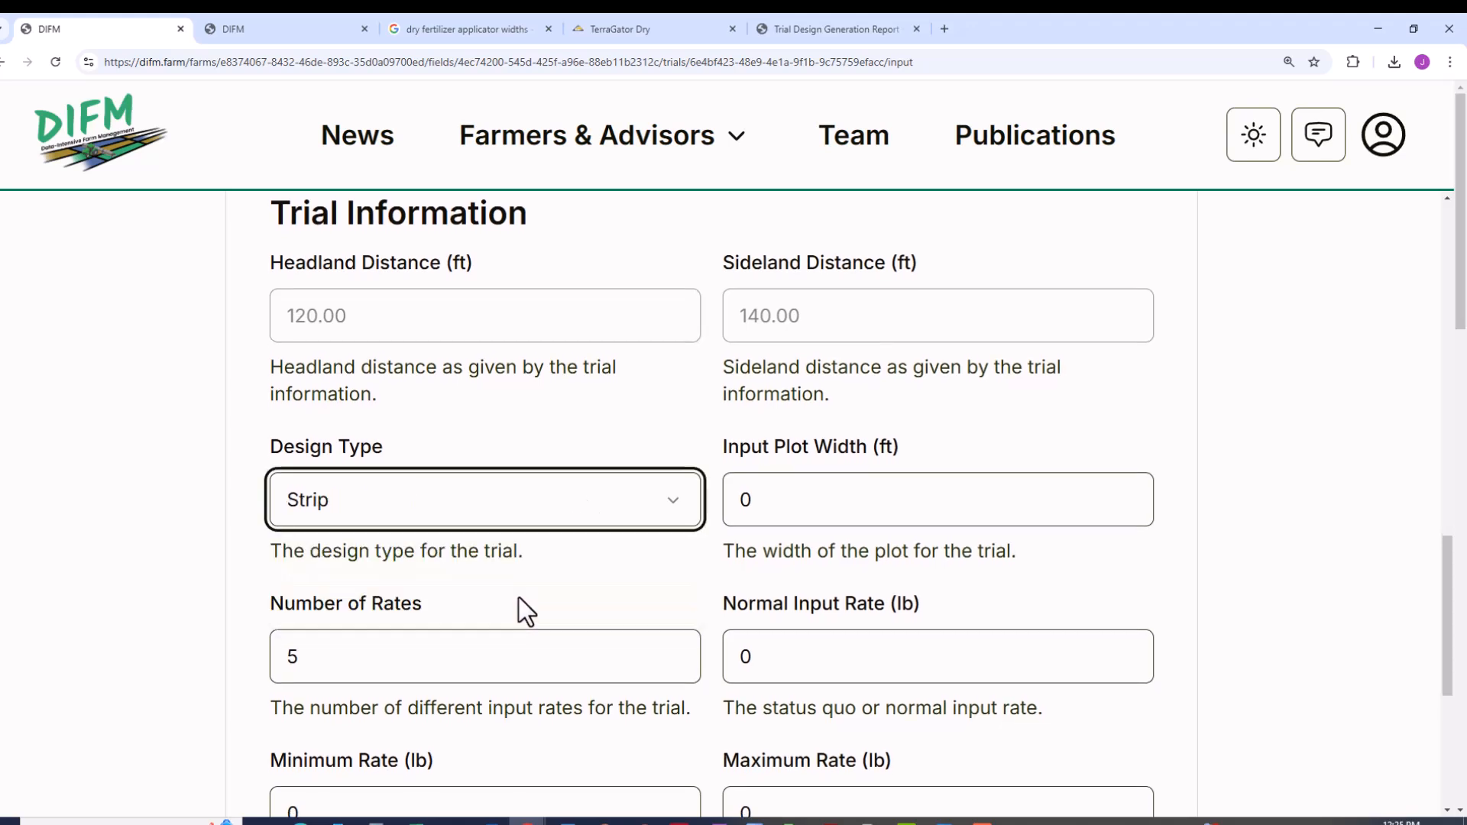
pyautogui.click(663, 506)
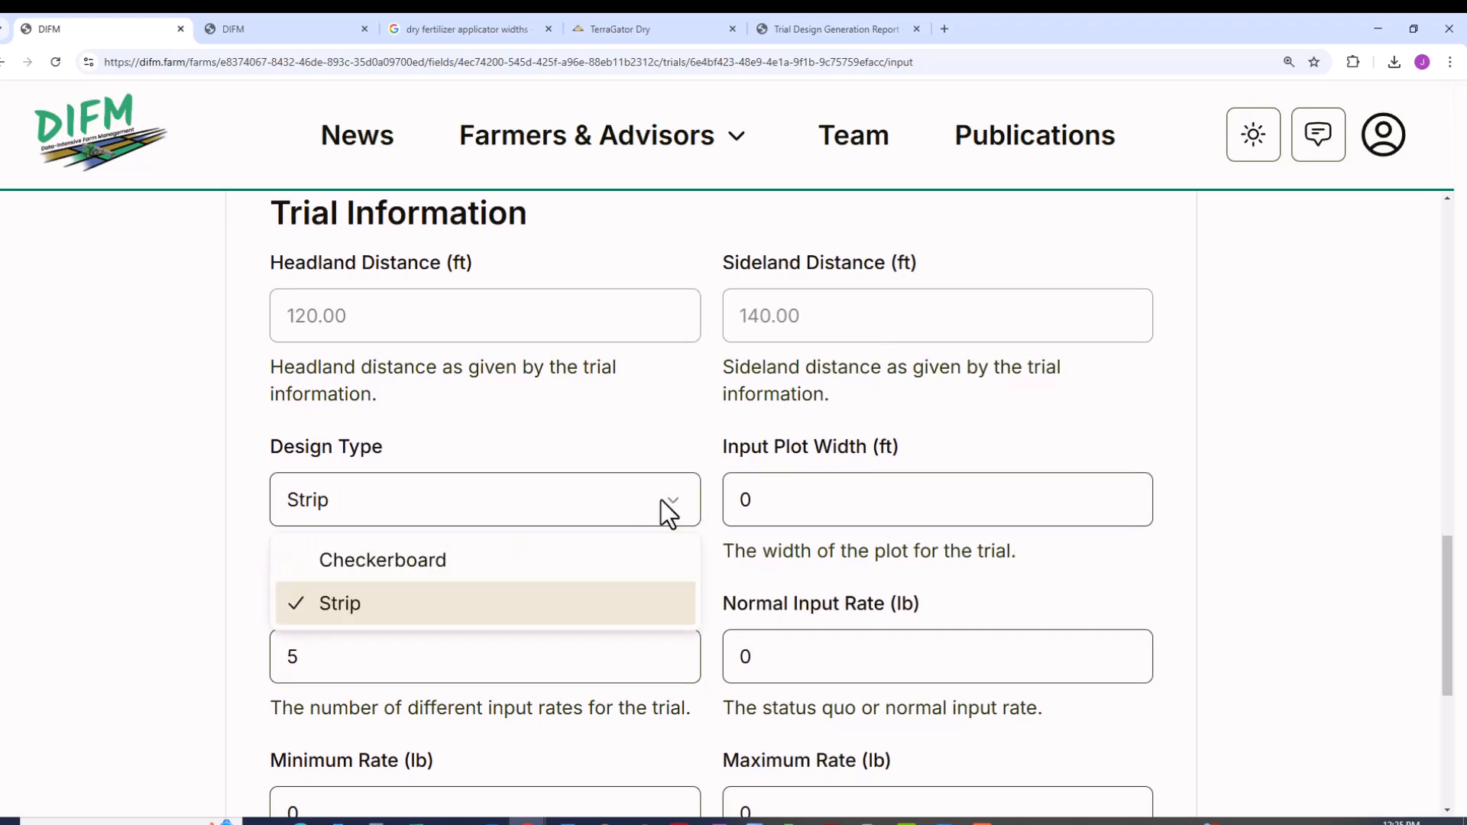
pyautogui.click(516, 567)
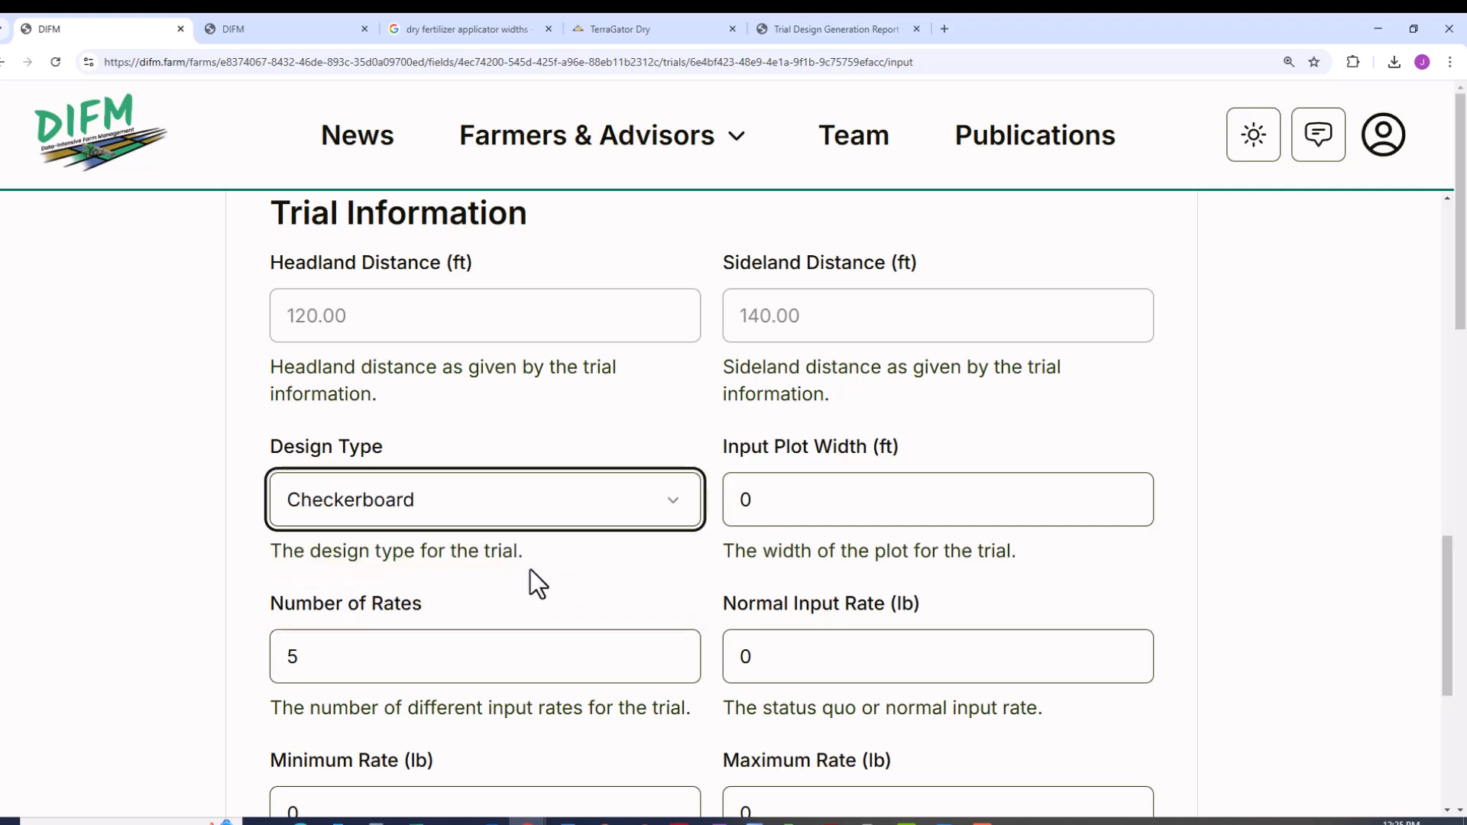
# Step: Set the trial's input plot width to 70 ft
pyautogui.click(758, 504)
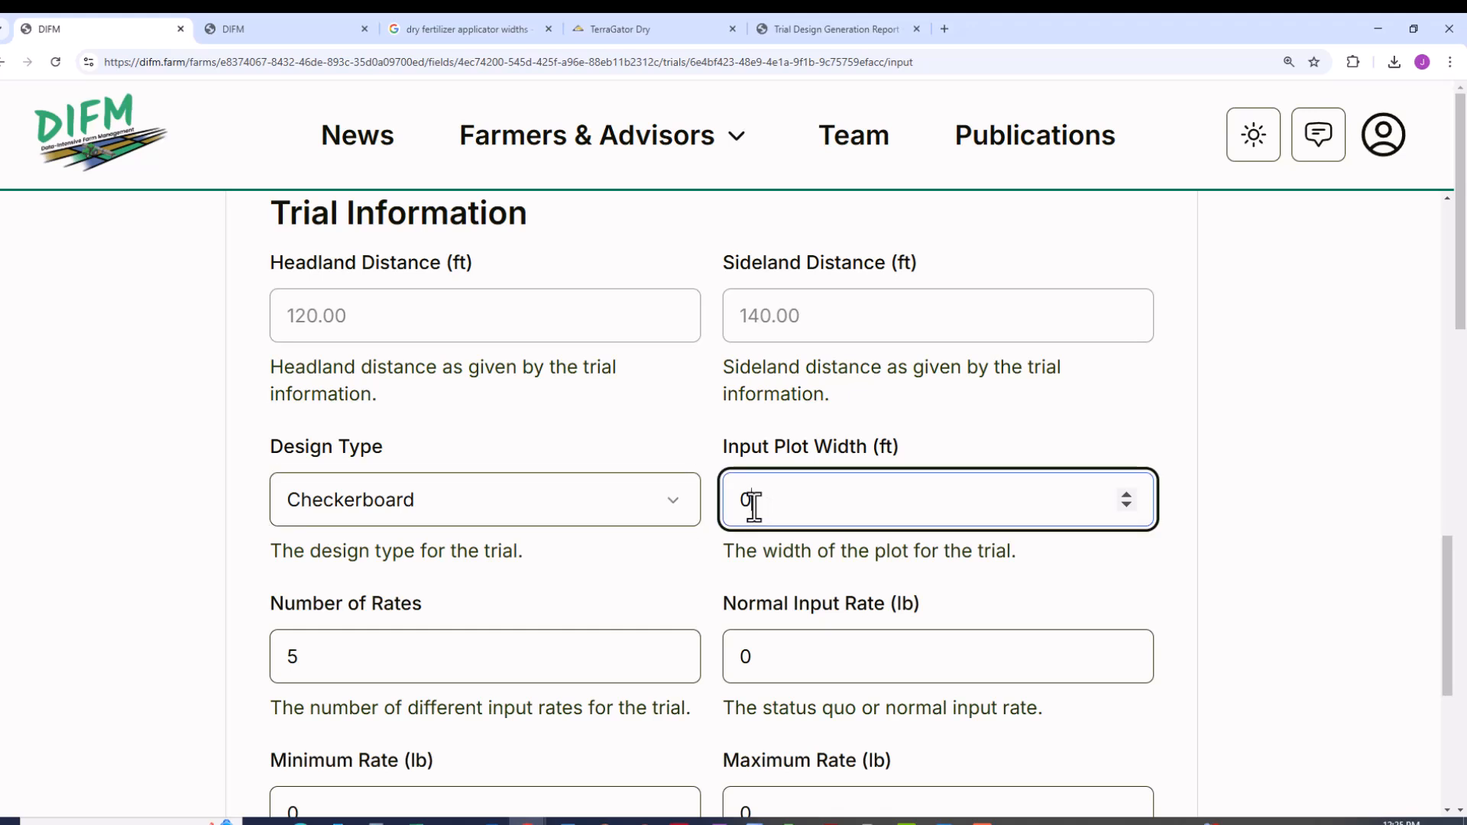
pyautogui.press('BackSpace')
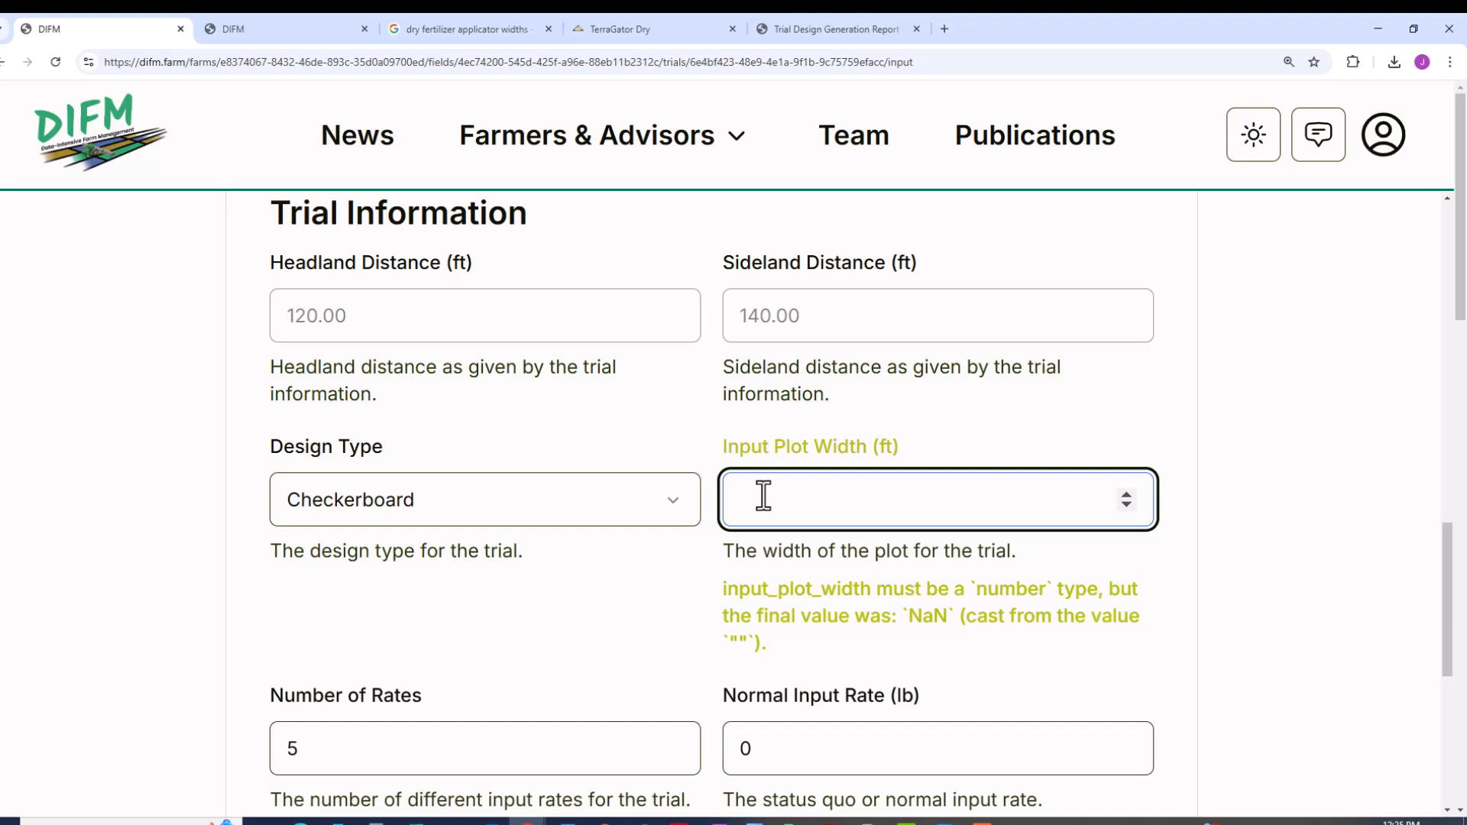
pyautogui.write('70')
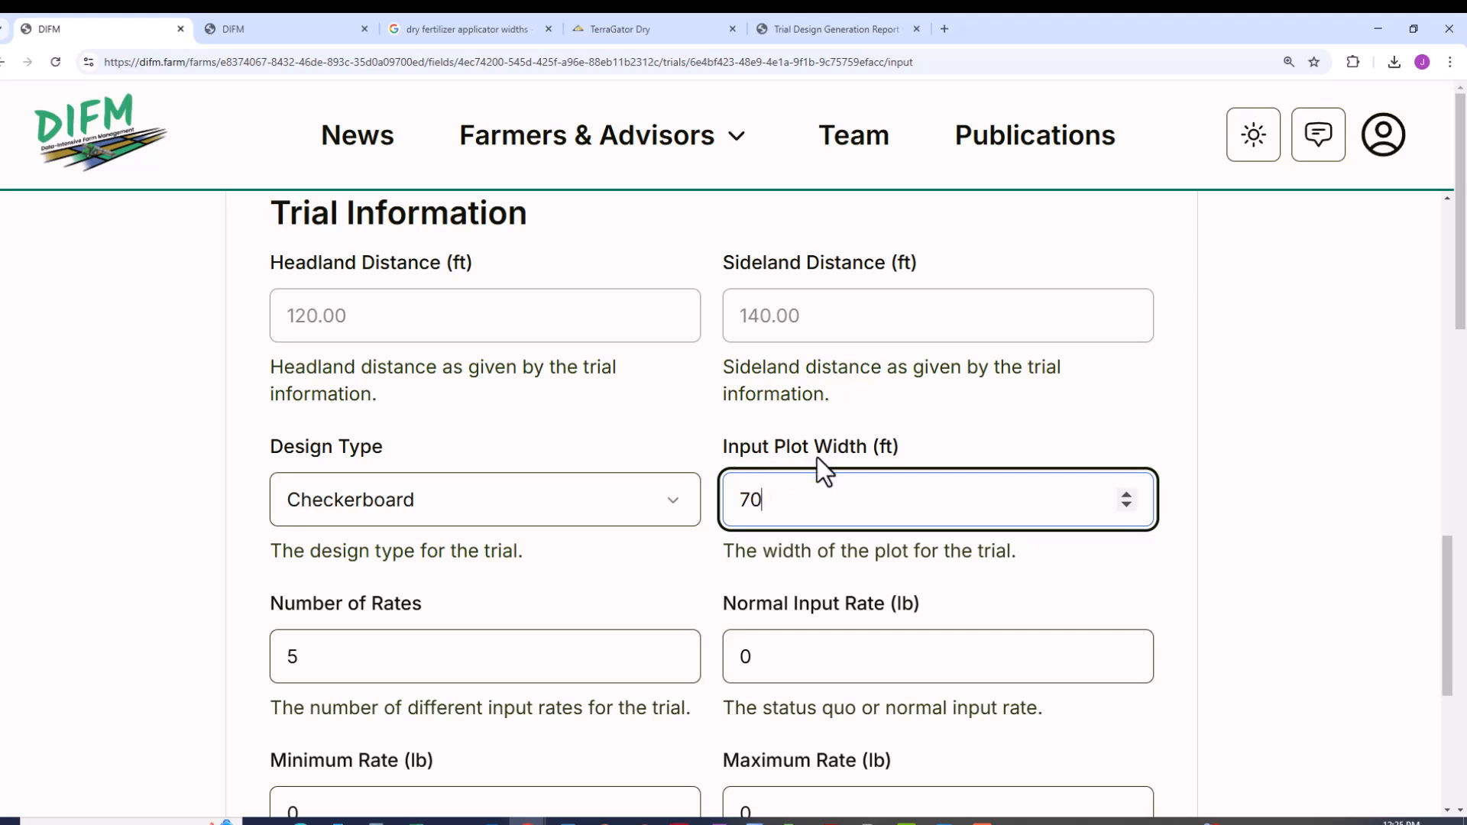
# Step: Set the number of rates to 7 and the normal input rate to 325 lb
pyautogui.click(299, 655)
pyautogui.press('BackSpace')
pyautogui.write('2')
pyautogui.press('BackSpace')
pyautogui.write('7')
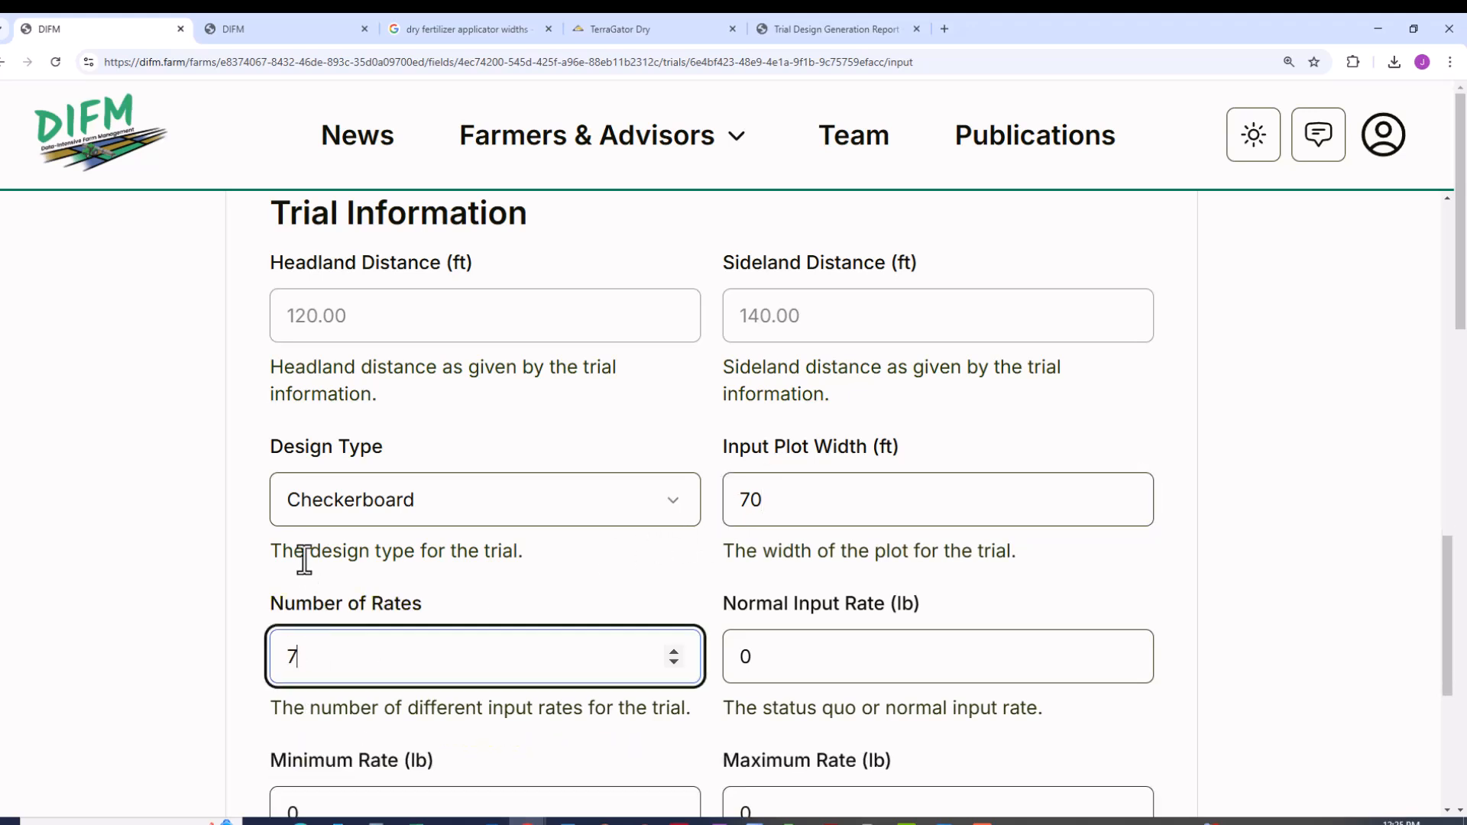
pyautogui.click(753, 656)
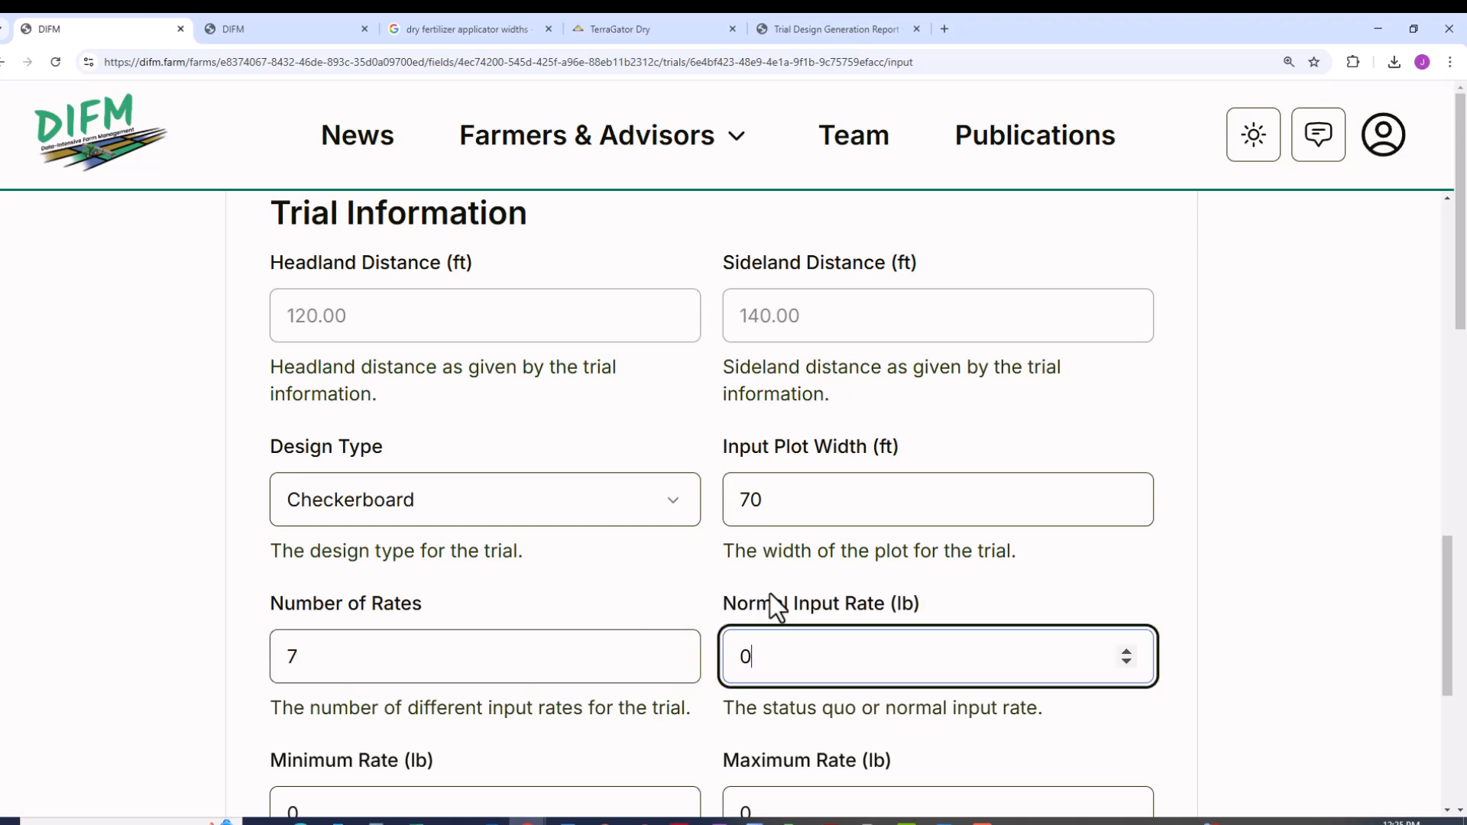
pyautogui.press('BackSpace')
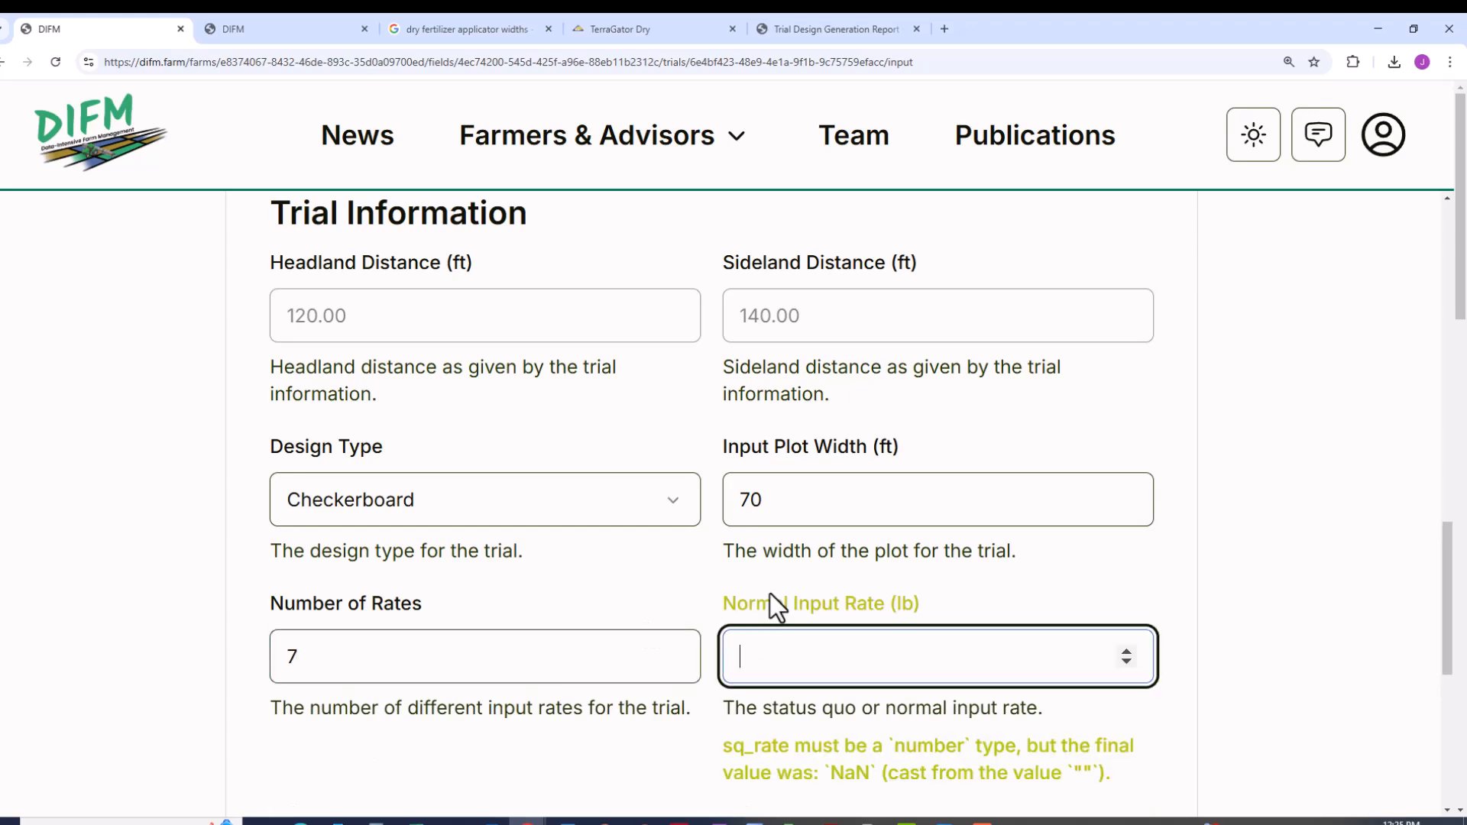
pyautogui.write('325')
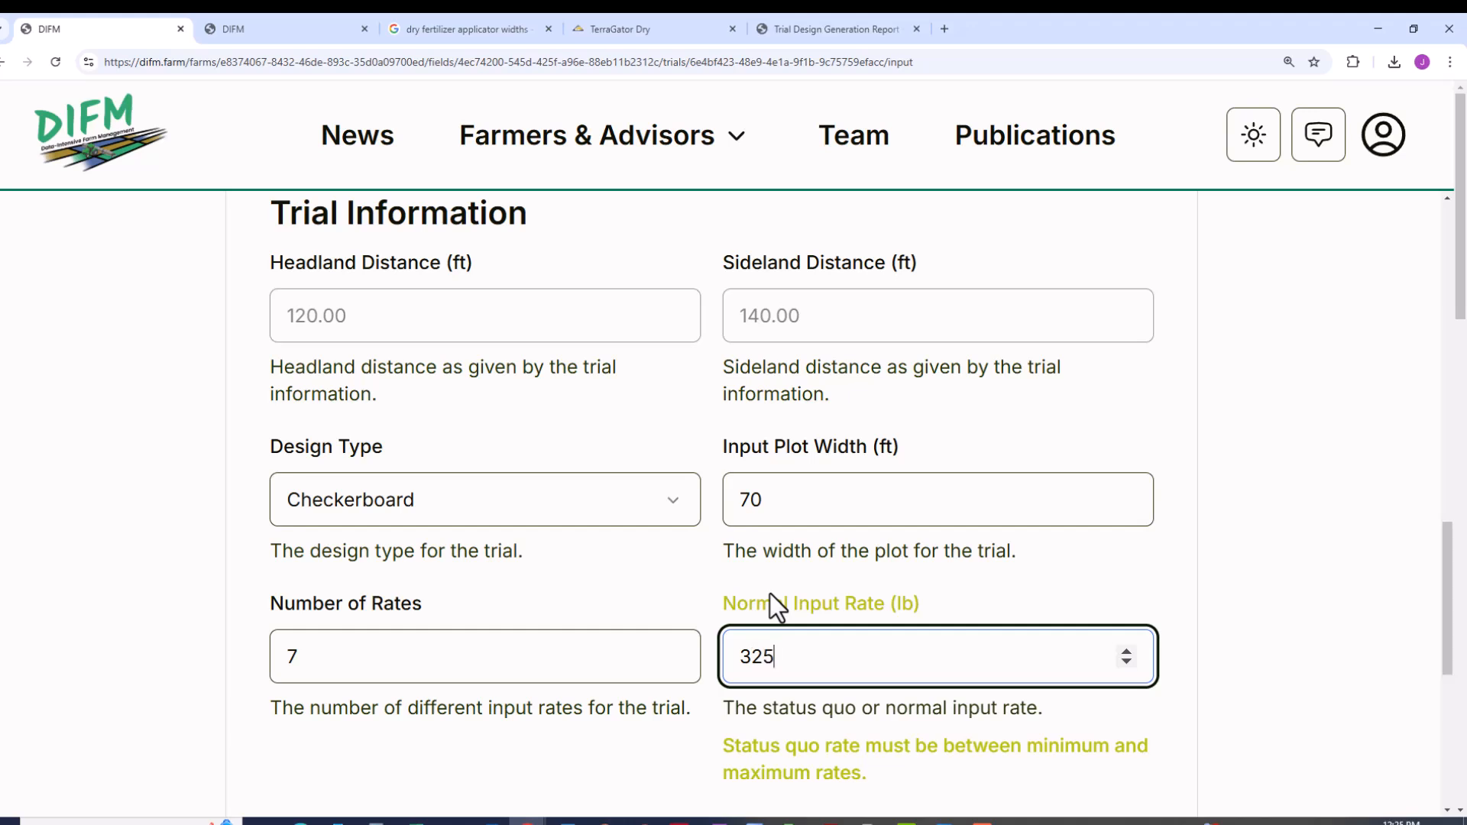
# Step: Set the trial's minimum rate to 65 lb and its maximum rate to 525 lb
pyautogui.scroll(-2, 771, 594)
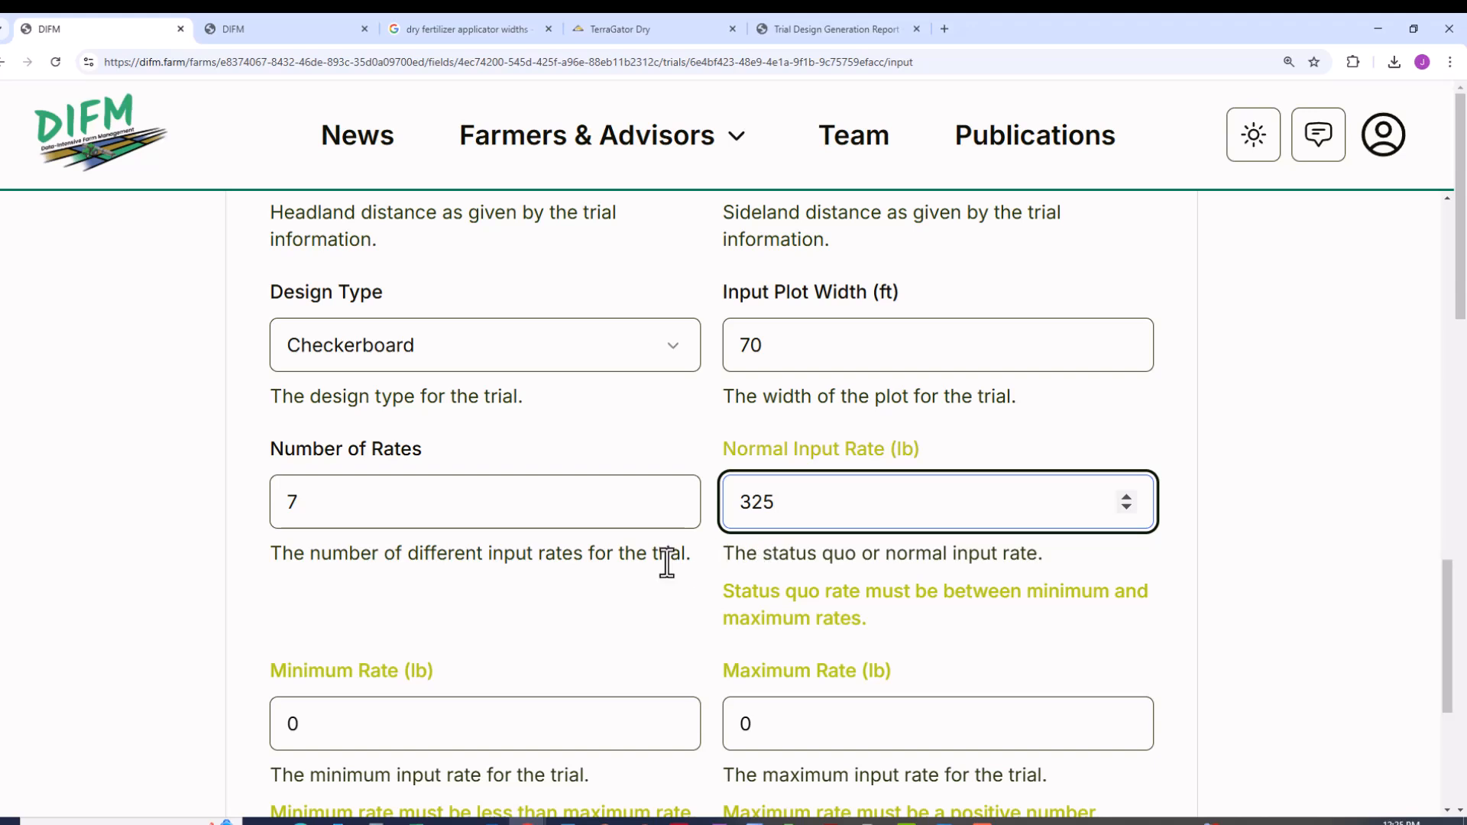
pyautogui.scroll(-1, 667, 566)
pyautogui.click(325, 668)
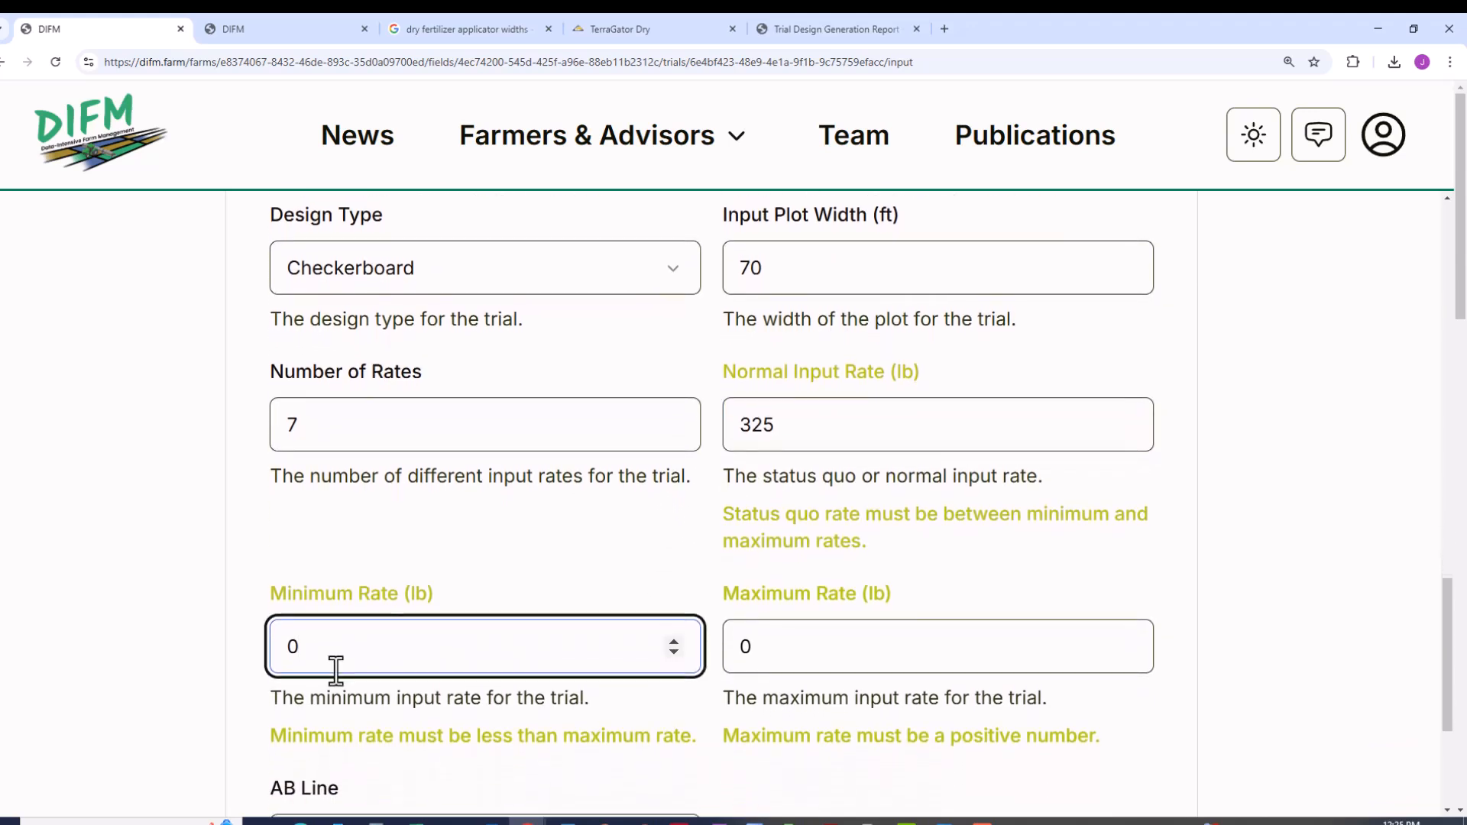
pyautogui.press('BackSpace')
pyautogui.write('65')
pyautogui.click(784, 646)
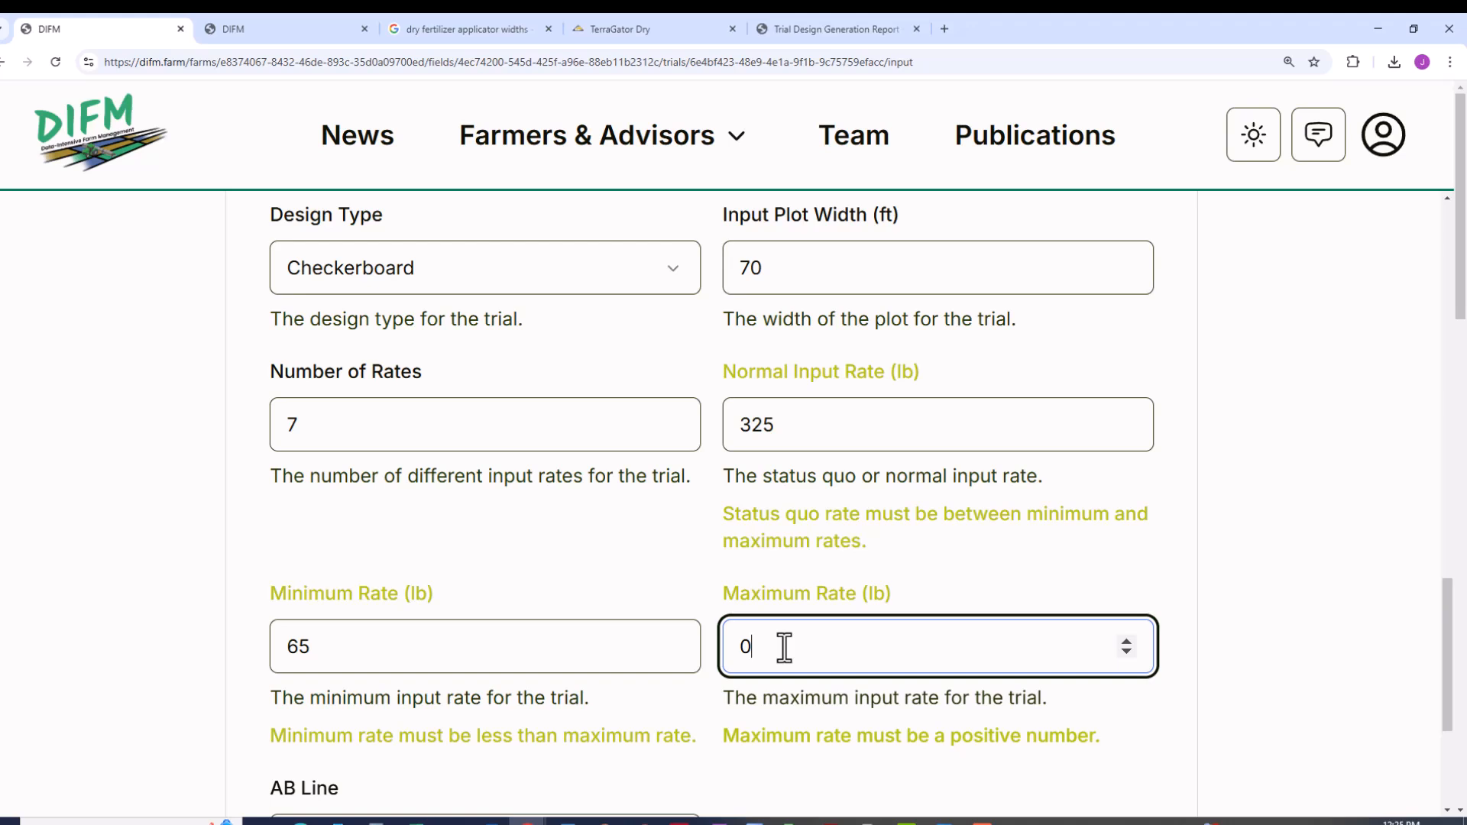
pyautogui.press('BackSpace')
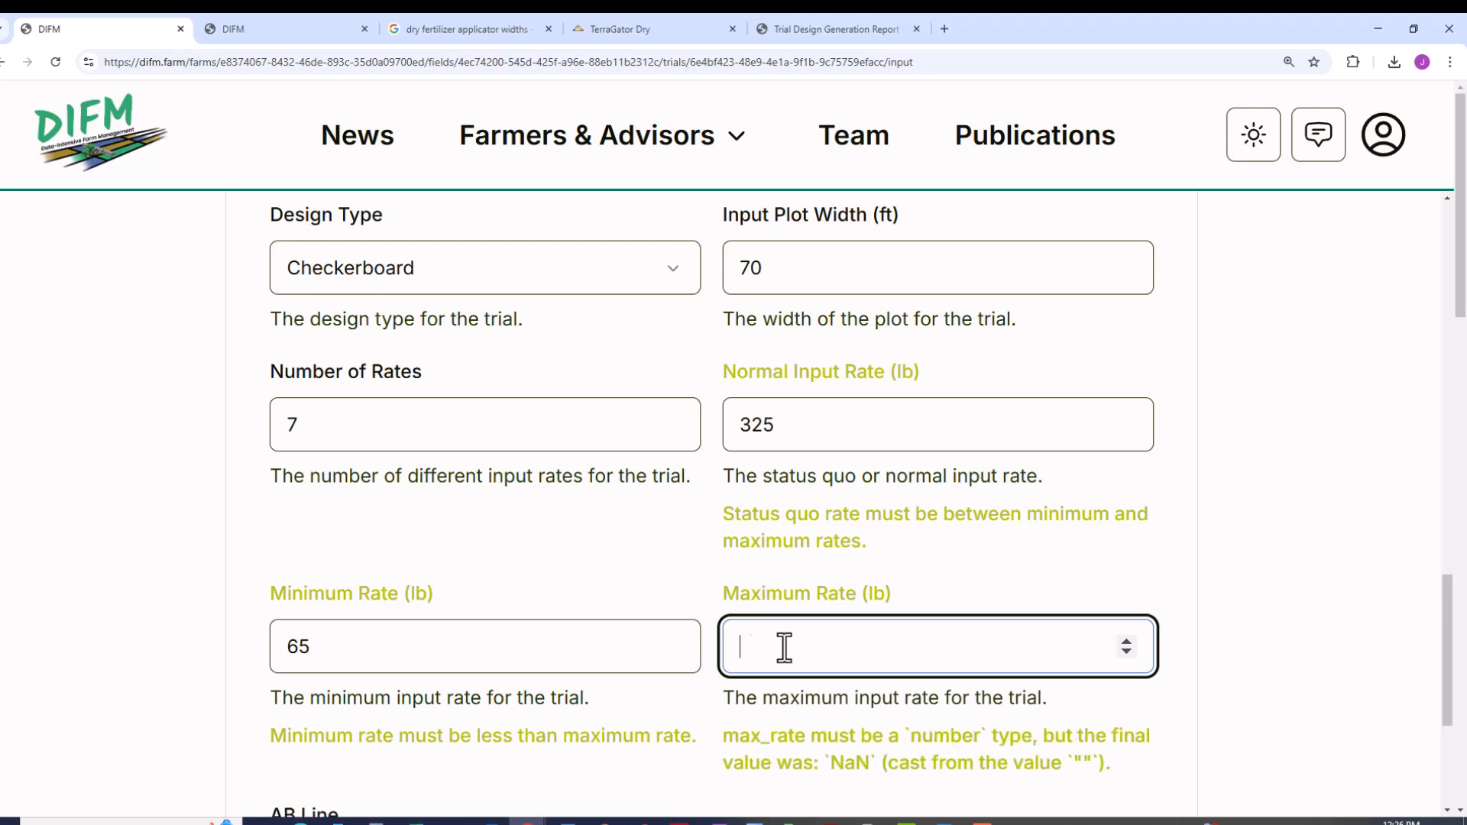
pyautogui.write('525')
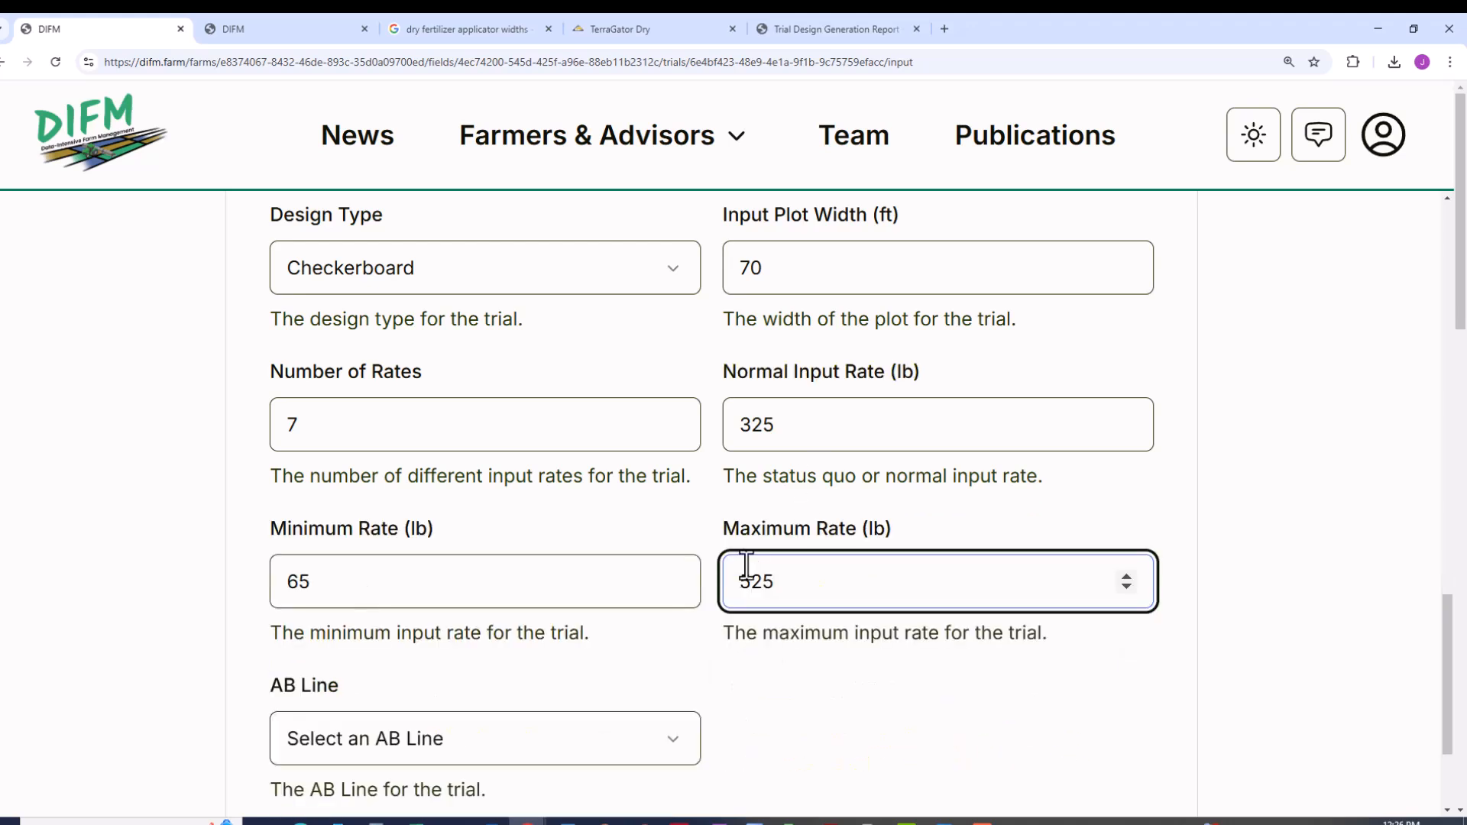
# Step: Assign "Corn N Test 2 ab line" as the trial's AB line and submit the input form
pyautogui.scroll(-1, 830, 662)
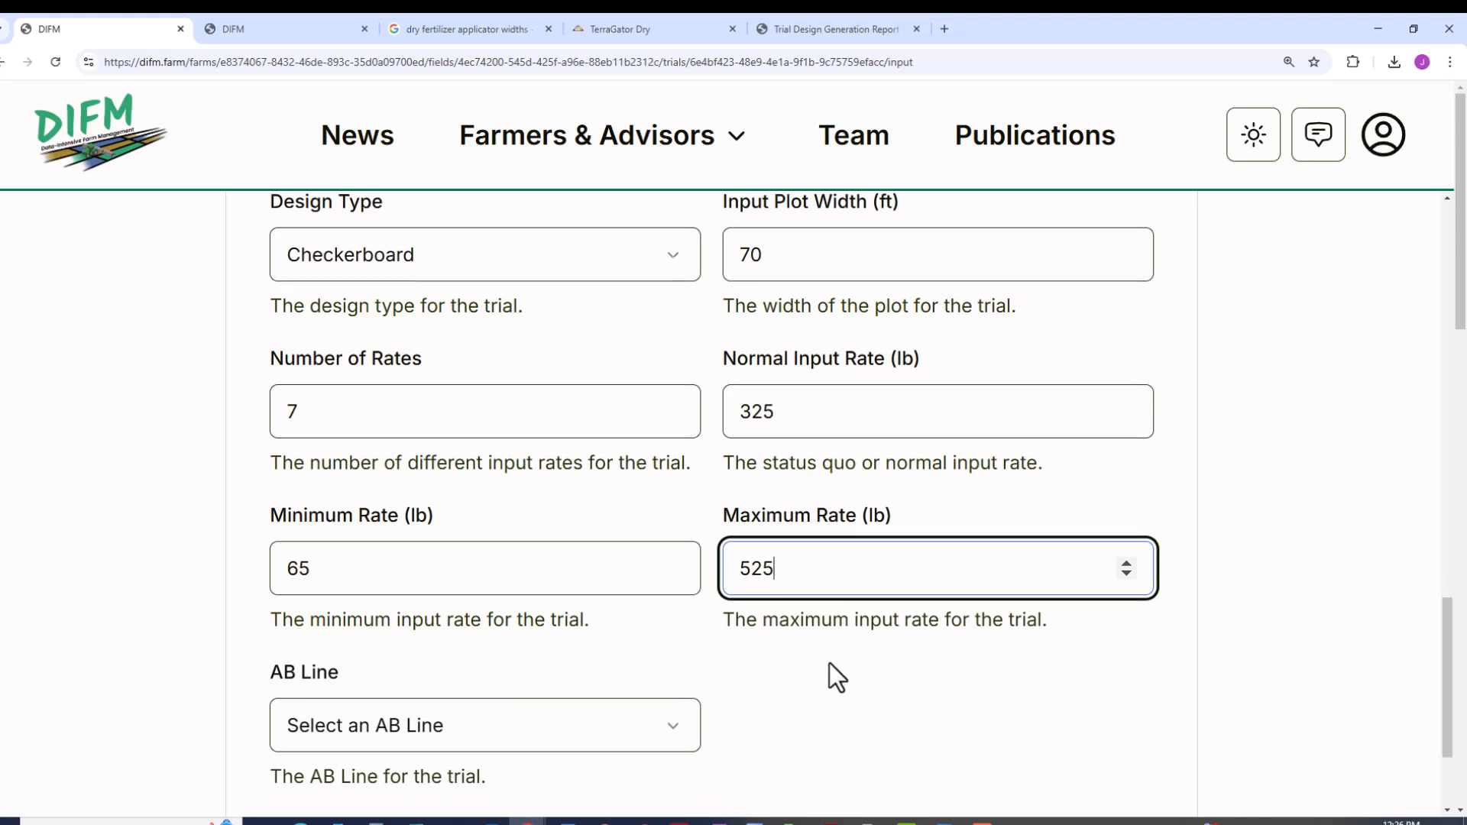
pyautogui.click(674, 664)
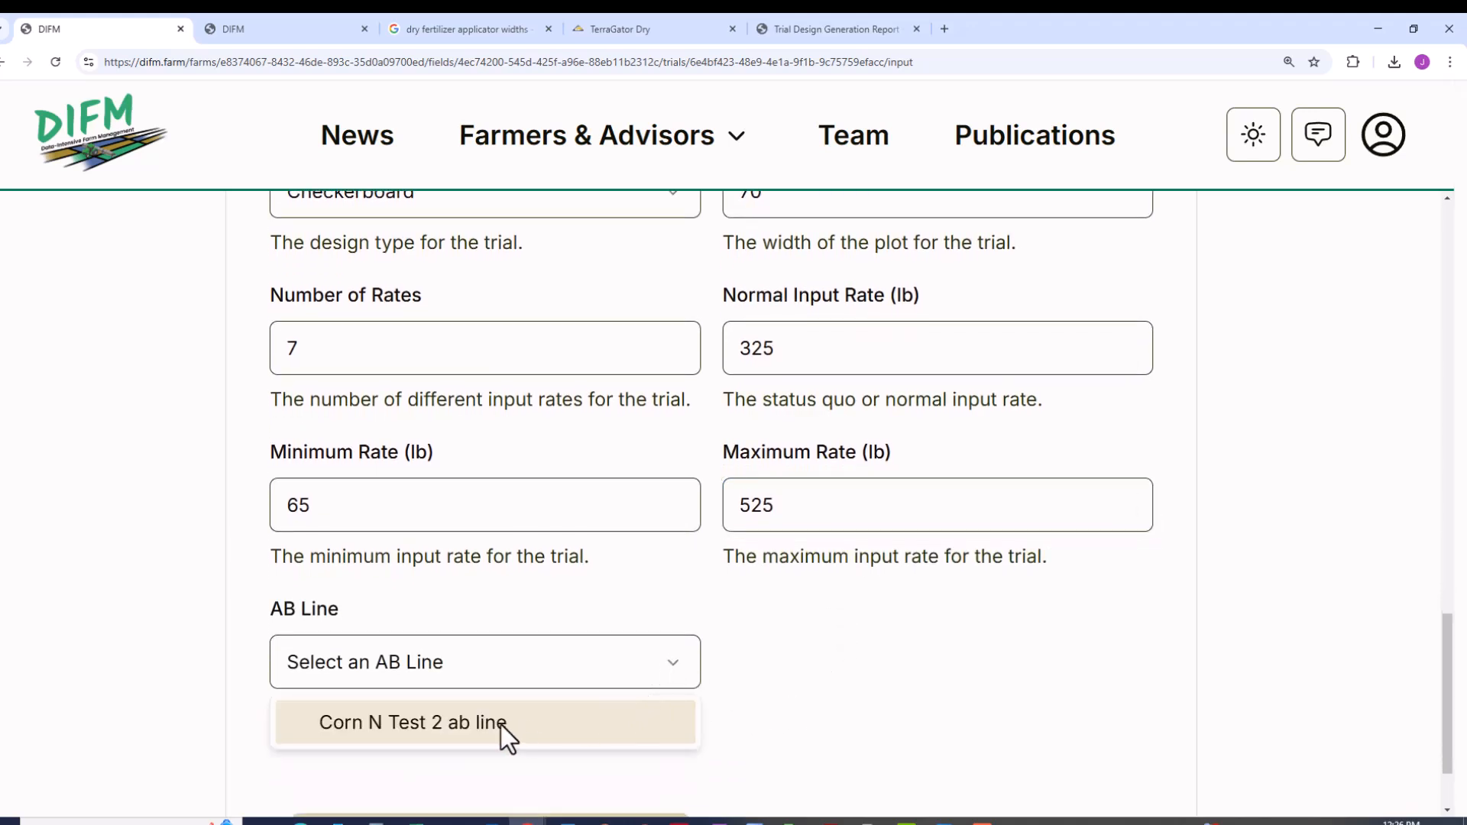
pyautogui.click(418, 737)
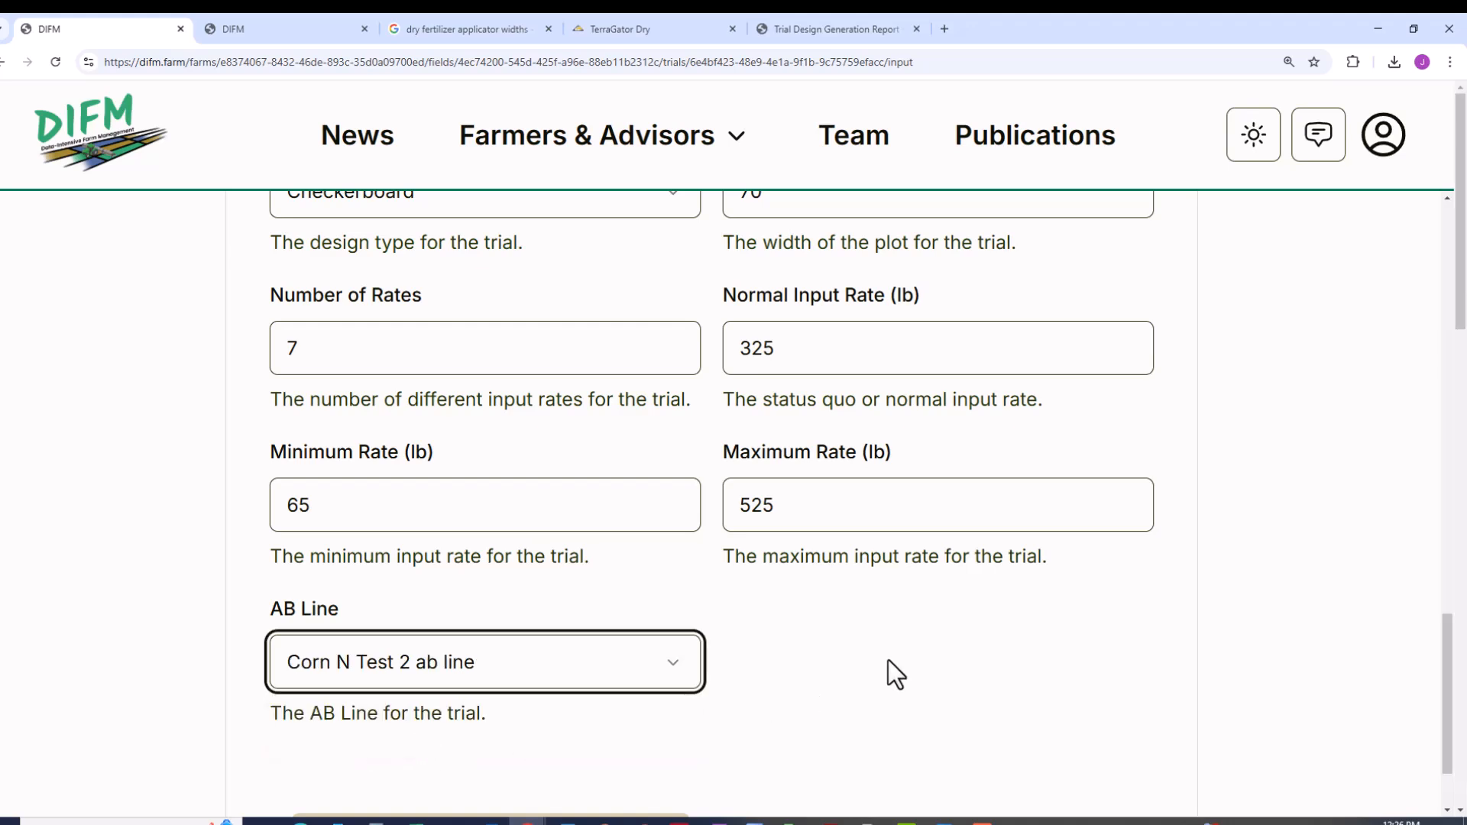
pyautogui.scroll(-2, 895, 657)
pyautogui.click(493, 722)
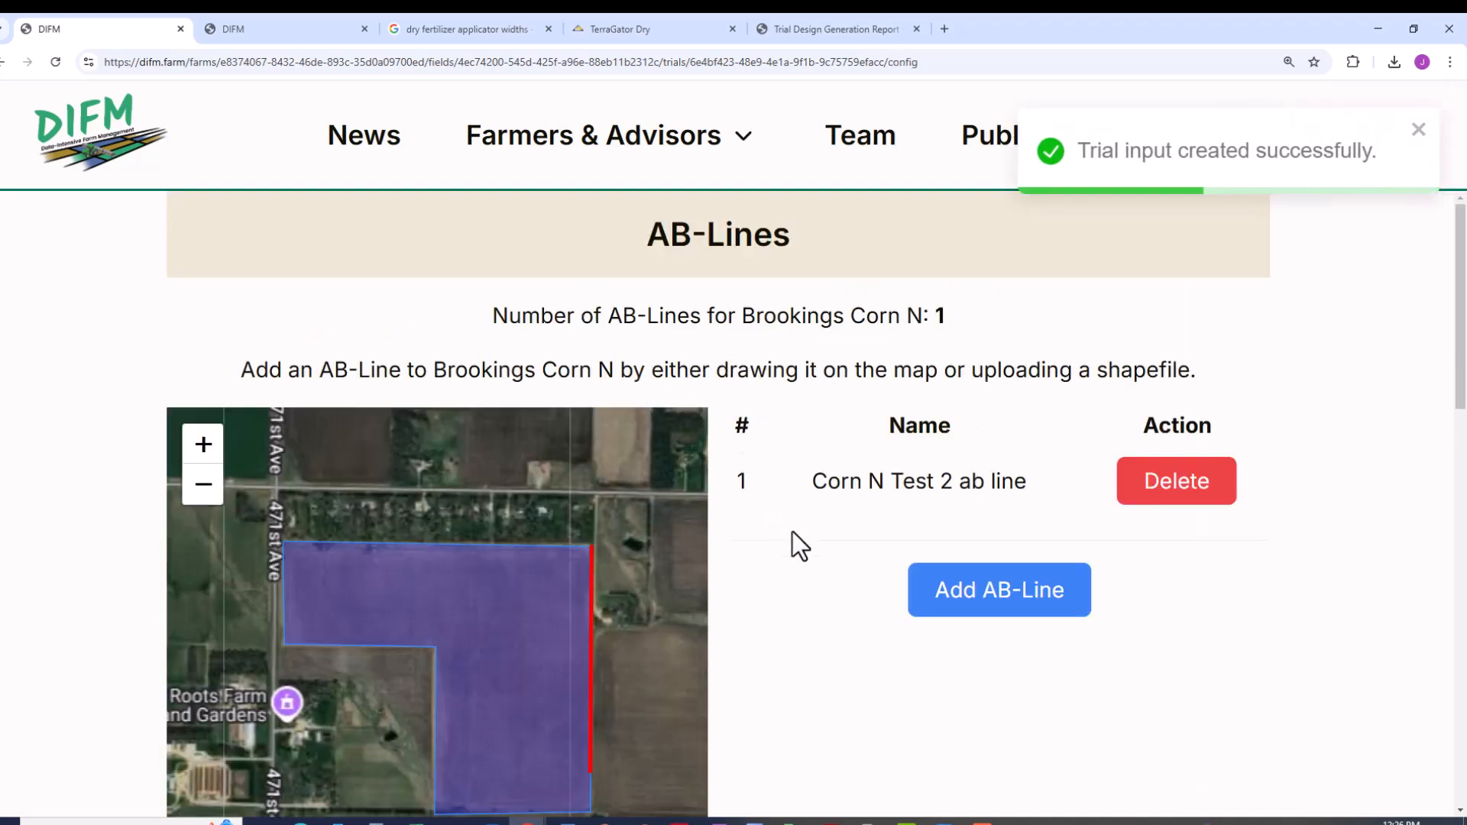
# Step: Select the urea input specification for Corn N Test2 and create a trial design from it
pyautogui.scroll(-3, 791, 531)
pyautogui.scroll(-6, 802, 534)
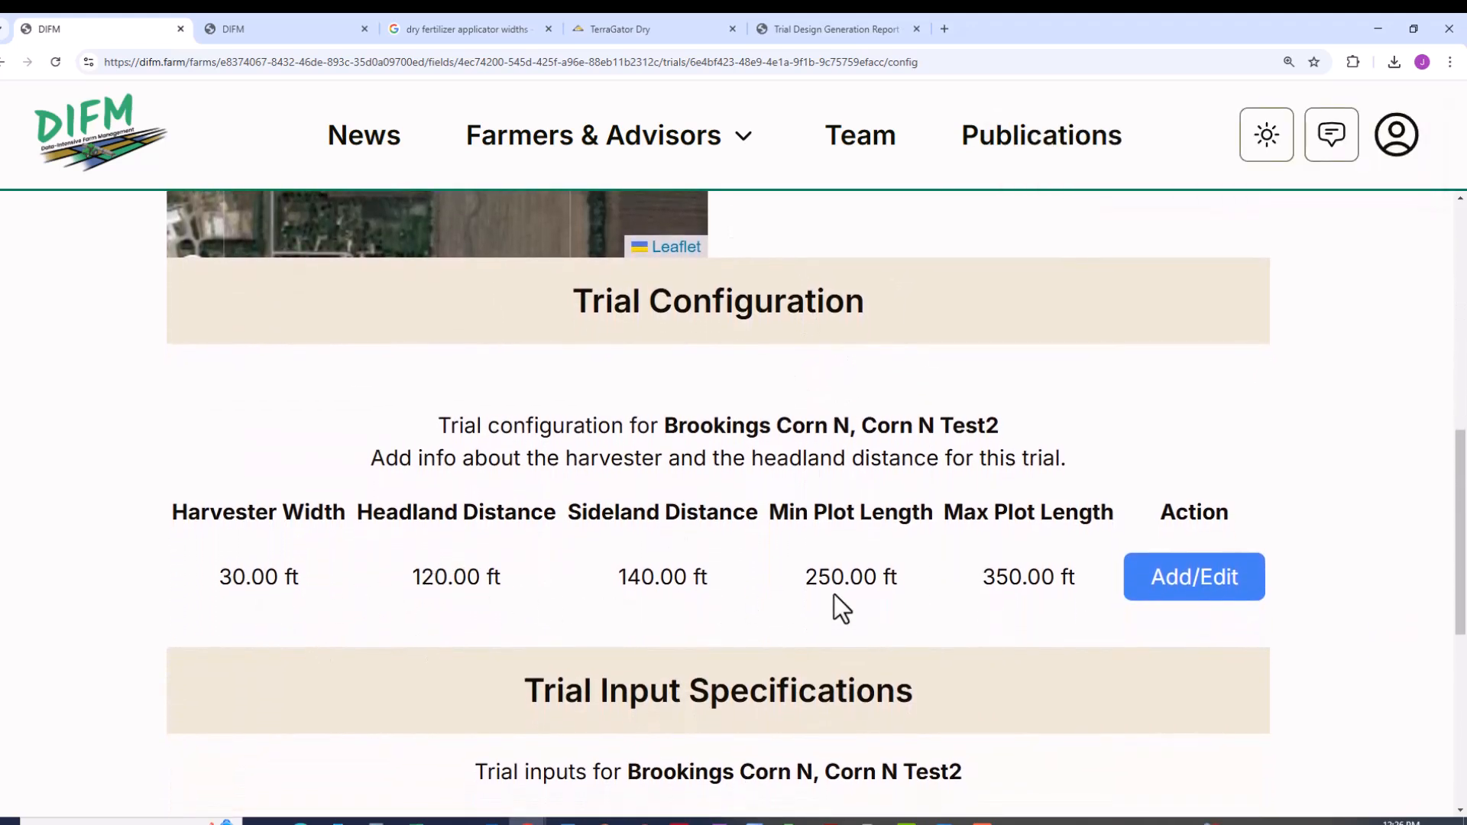
pyautogui.scroll(-4, 1022, 603)
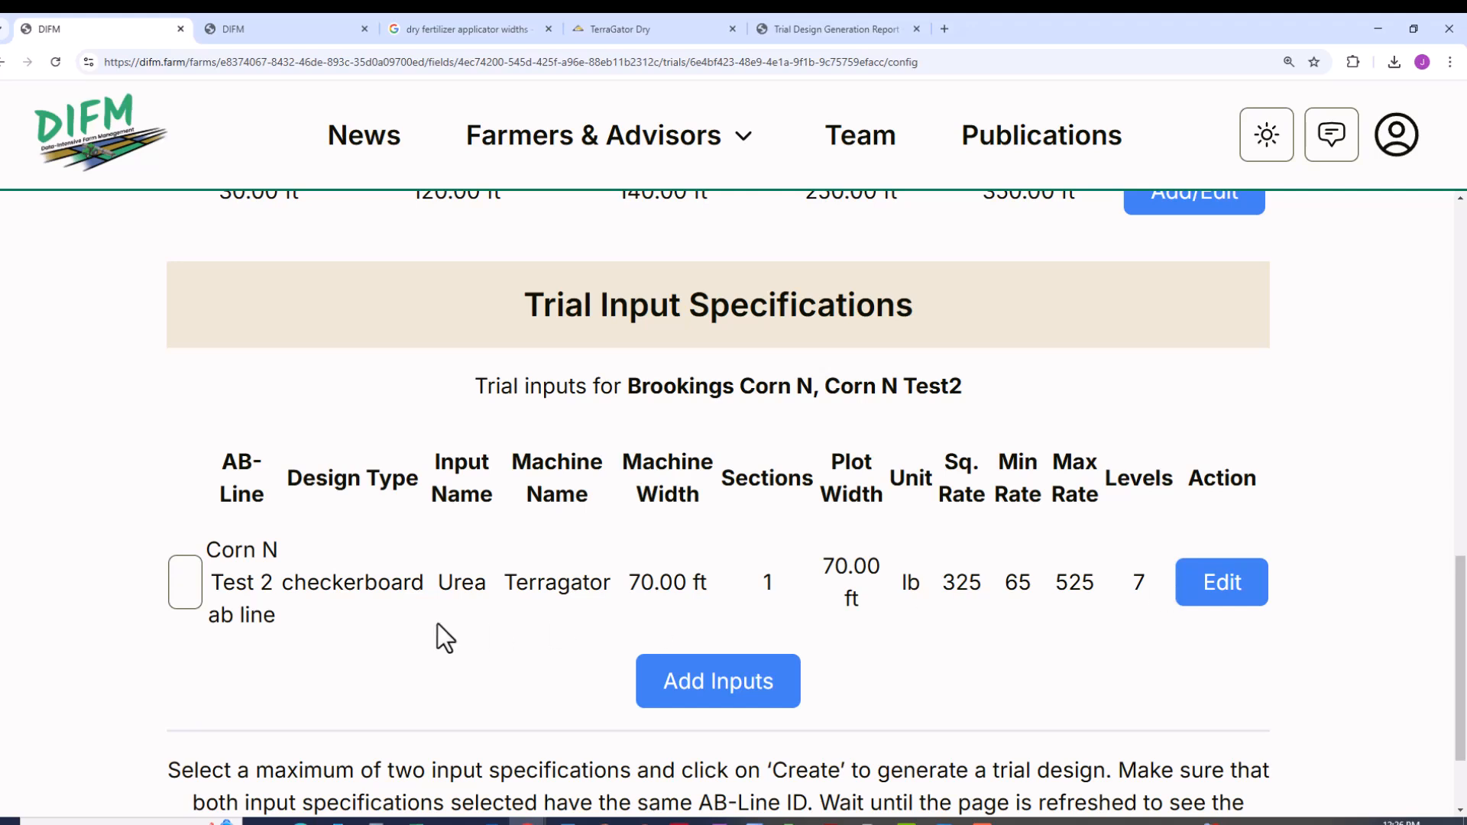
pyautogui.scroll(-2, 422, 620)
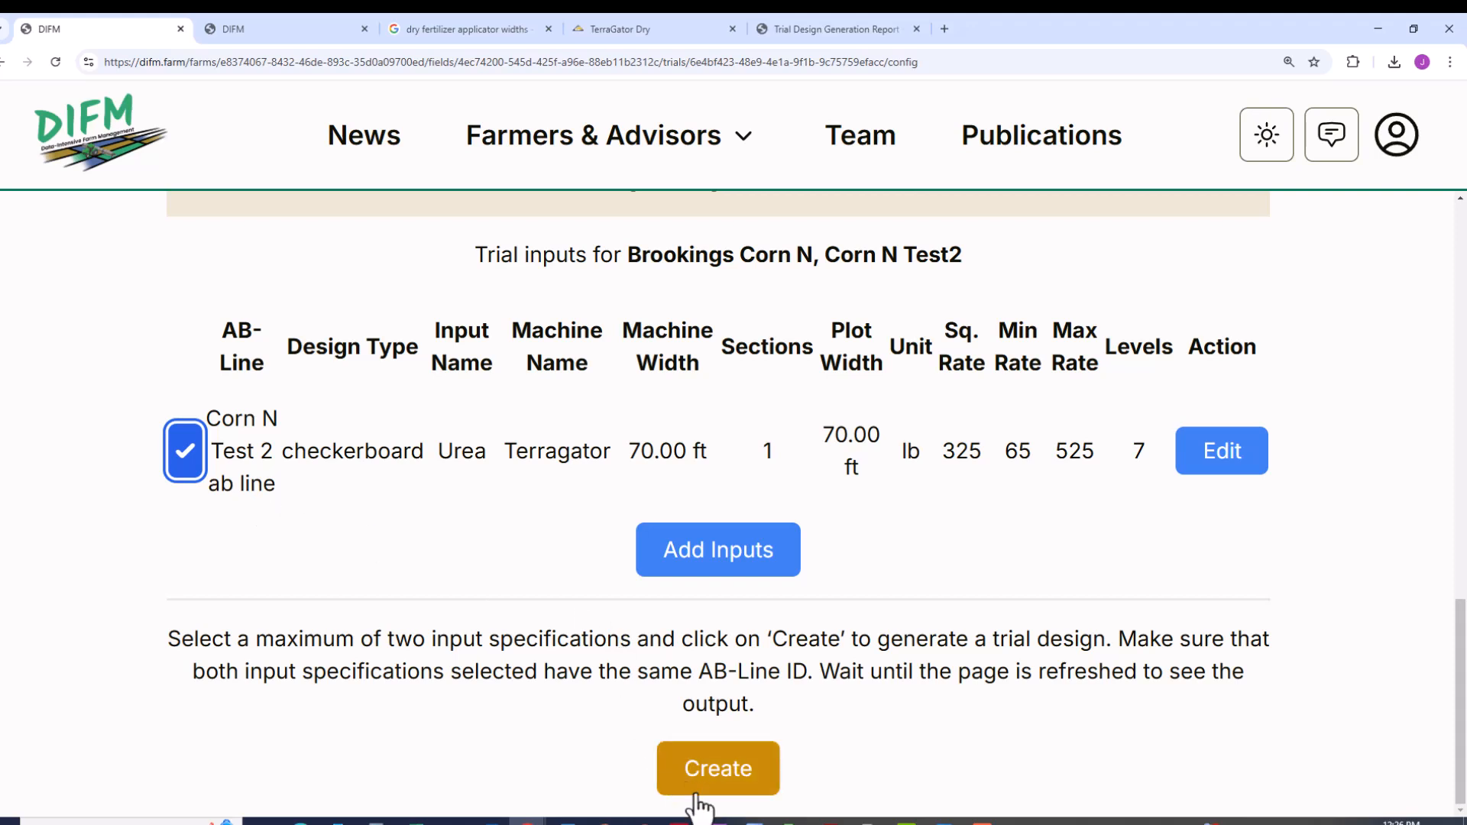
pyautogui.click(715, 776)
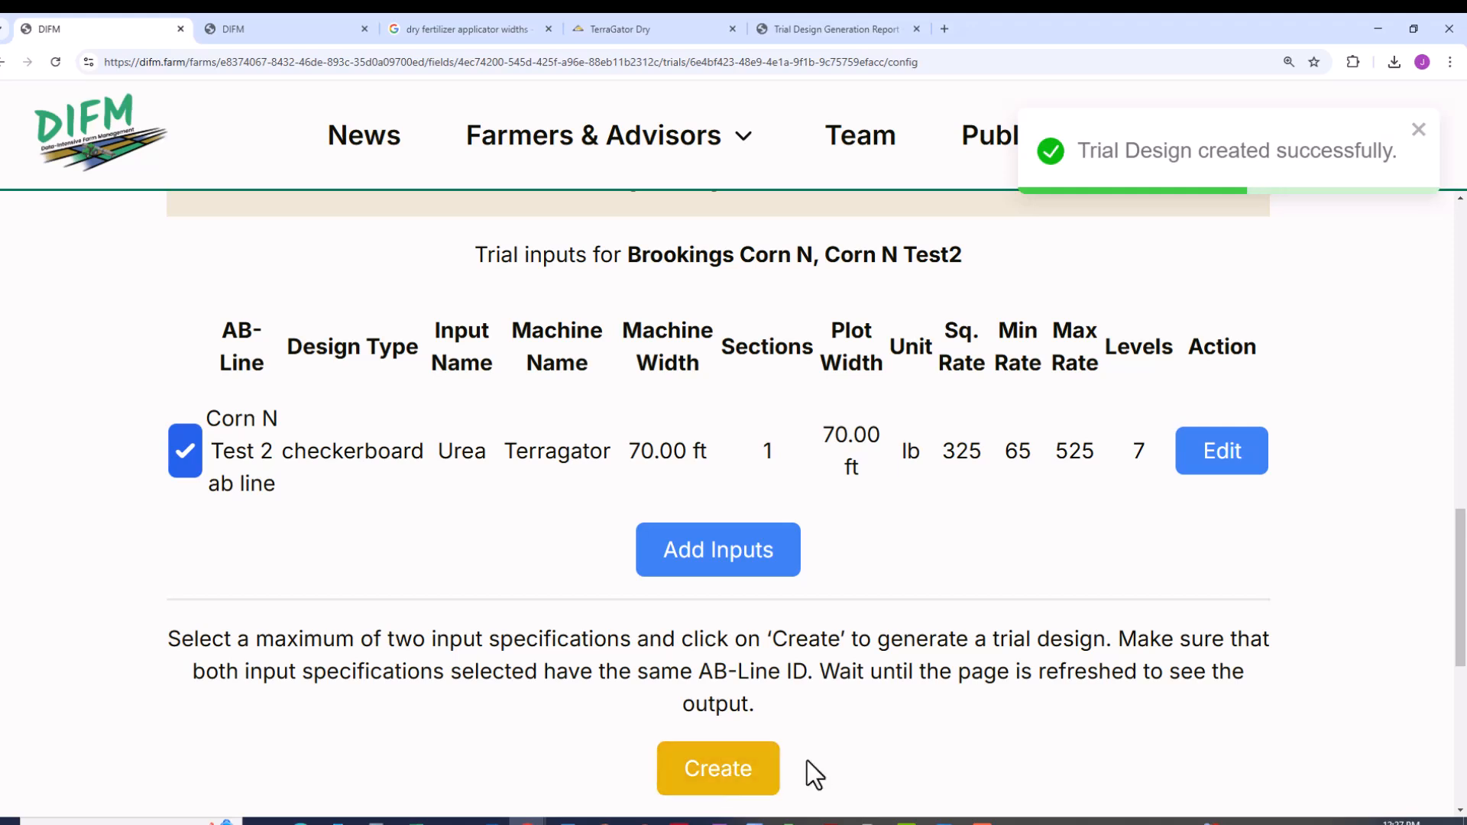
# Step: Open the newly created Generic Corn urea trial design and view its plot map
pyautogui.scroll(-4, 821, 718)
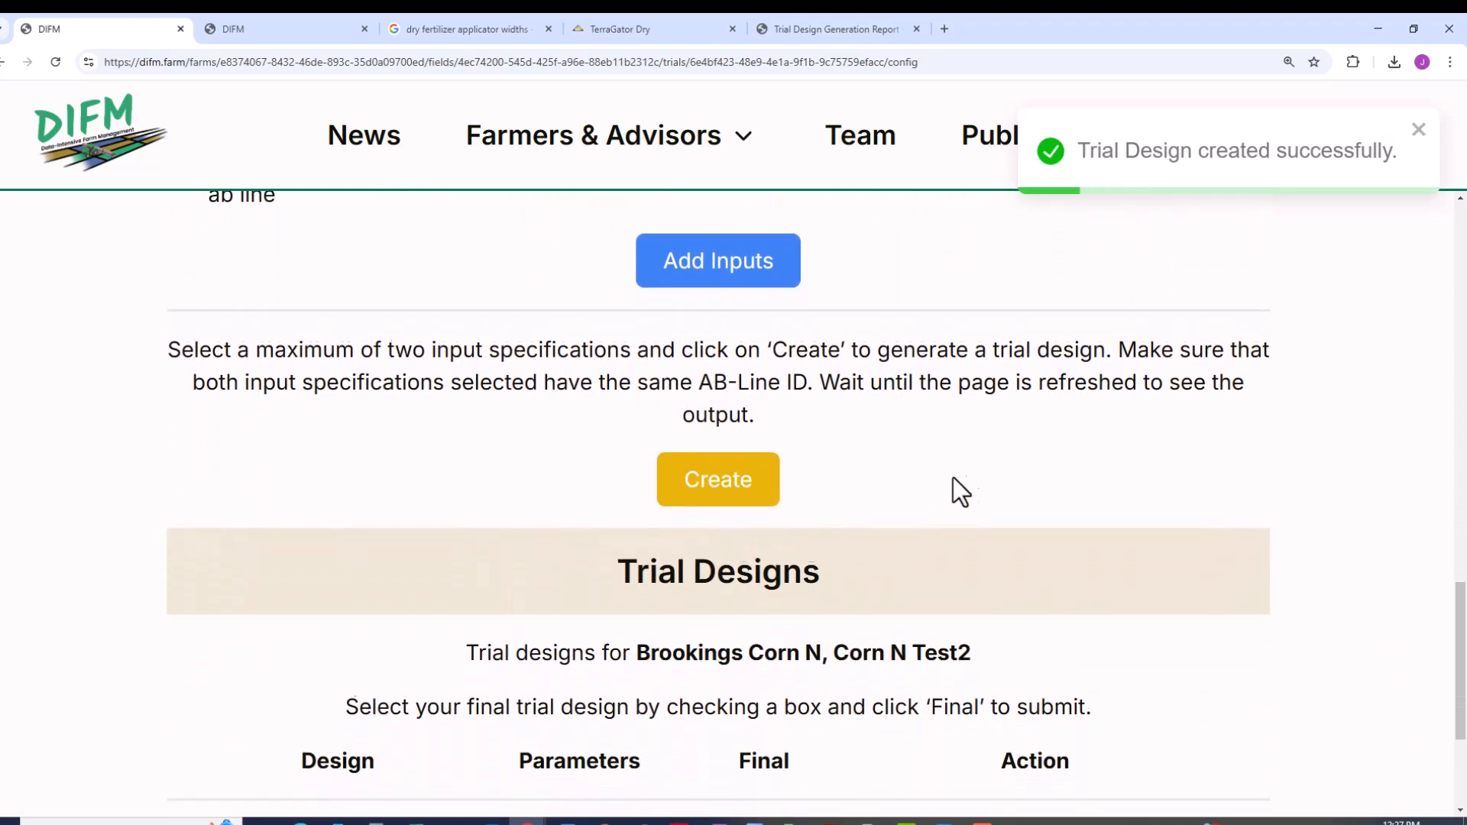
pyautogui.scroll(-3, 963, 470)
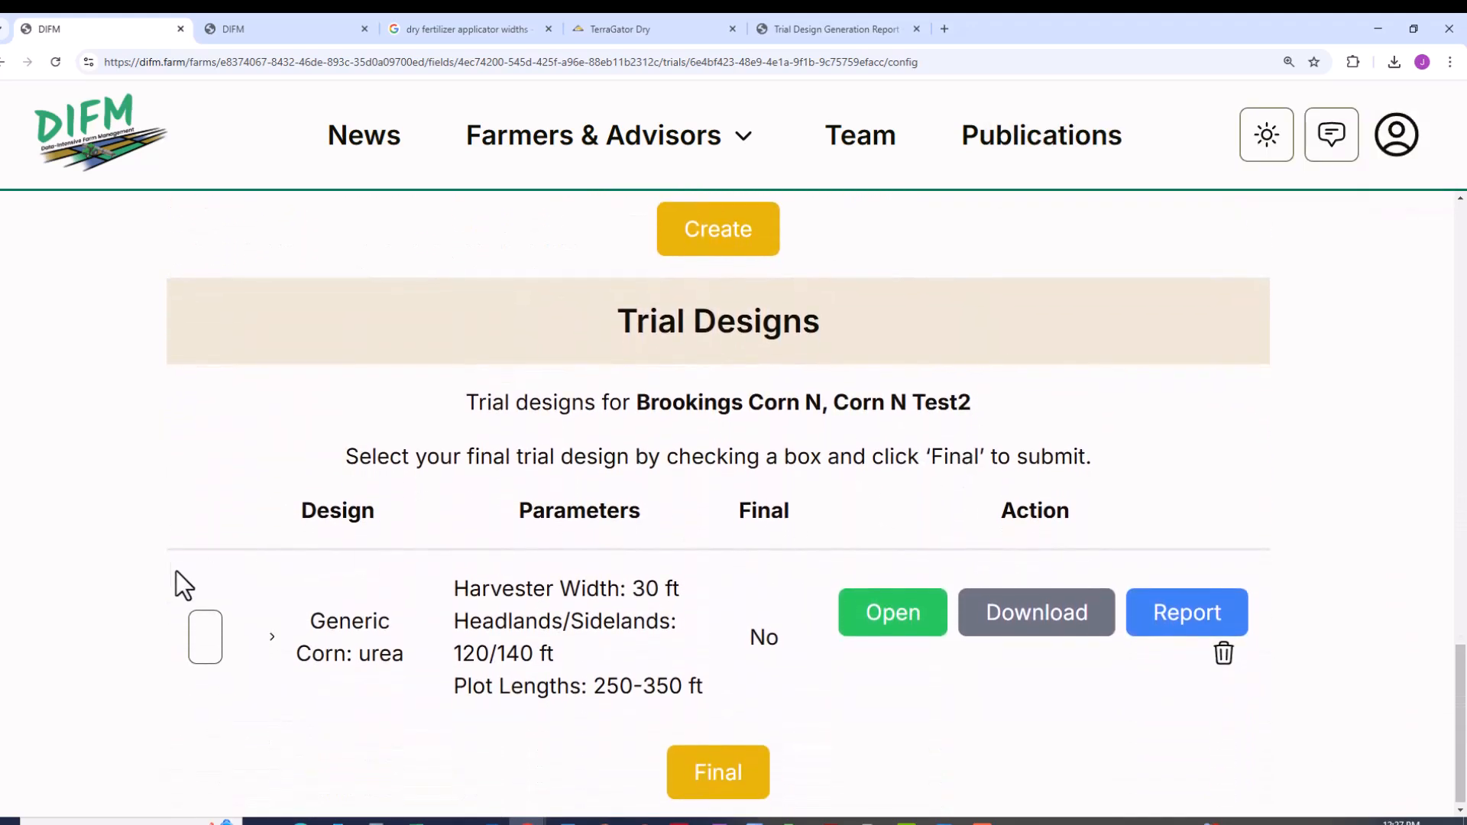
pyautogui.click(899, 622)
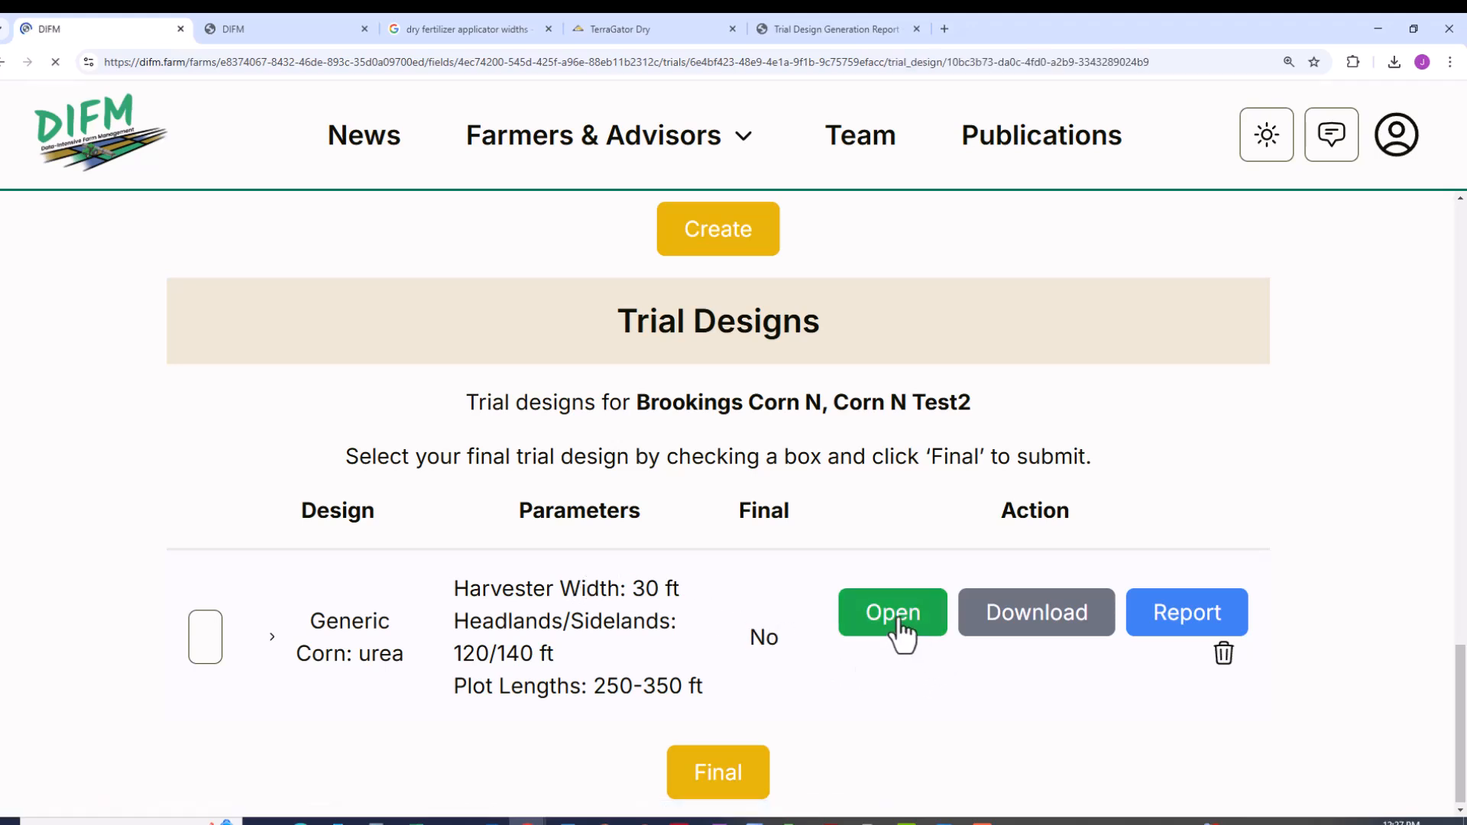
pyautogui.scroll(-4, 1052, 493)
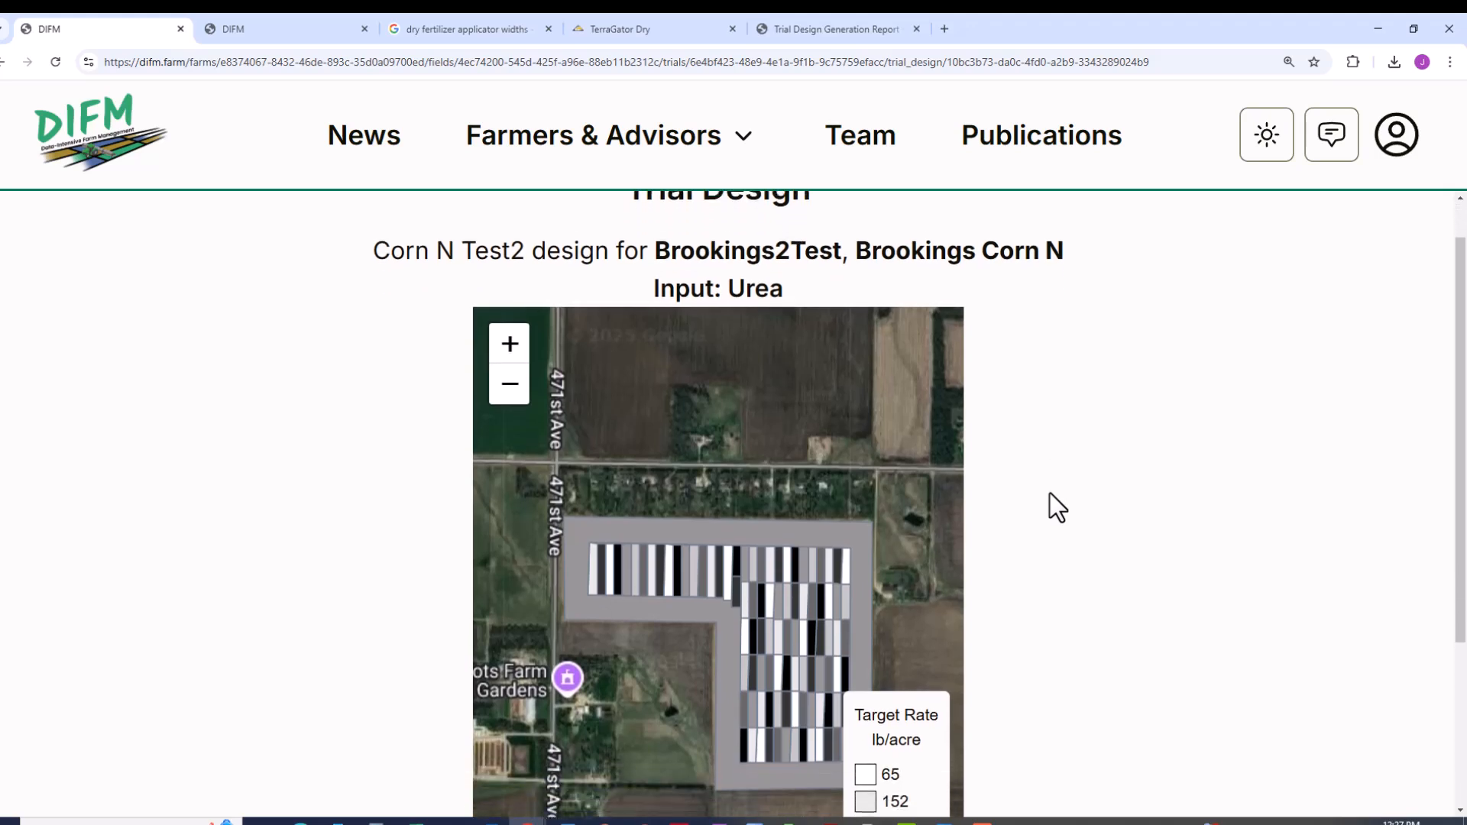
# Step: Examine the trial design's plot layout and target rate legend on the map, including the eastern plots up close
pyautogui.scroll(1, 1050, 493)
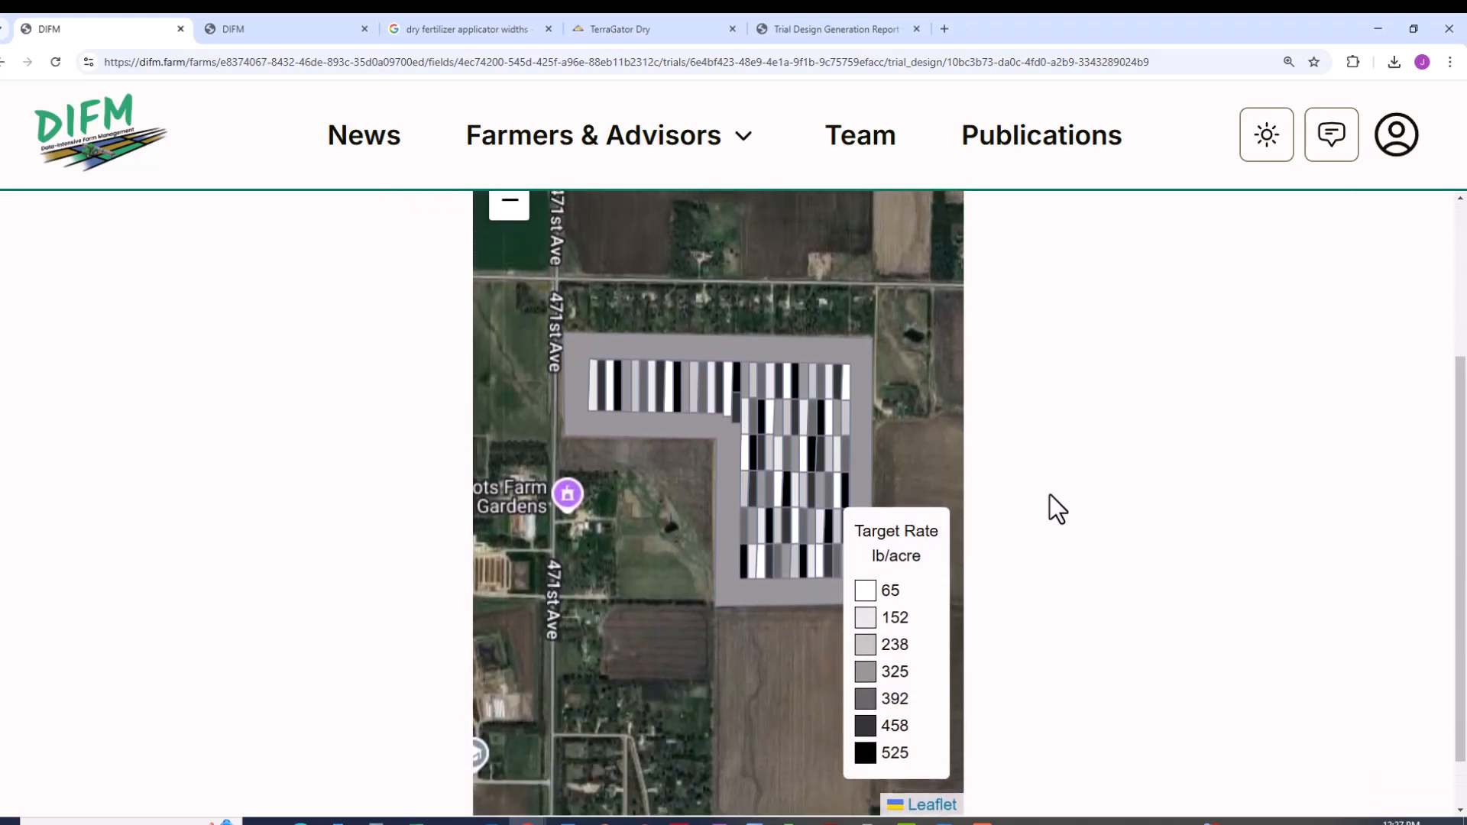
pyautogui.moveTo(580, 379)
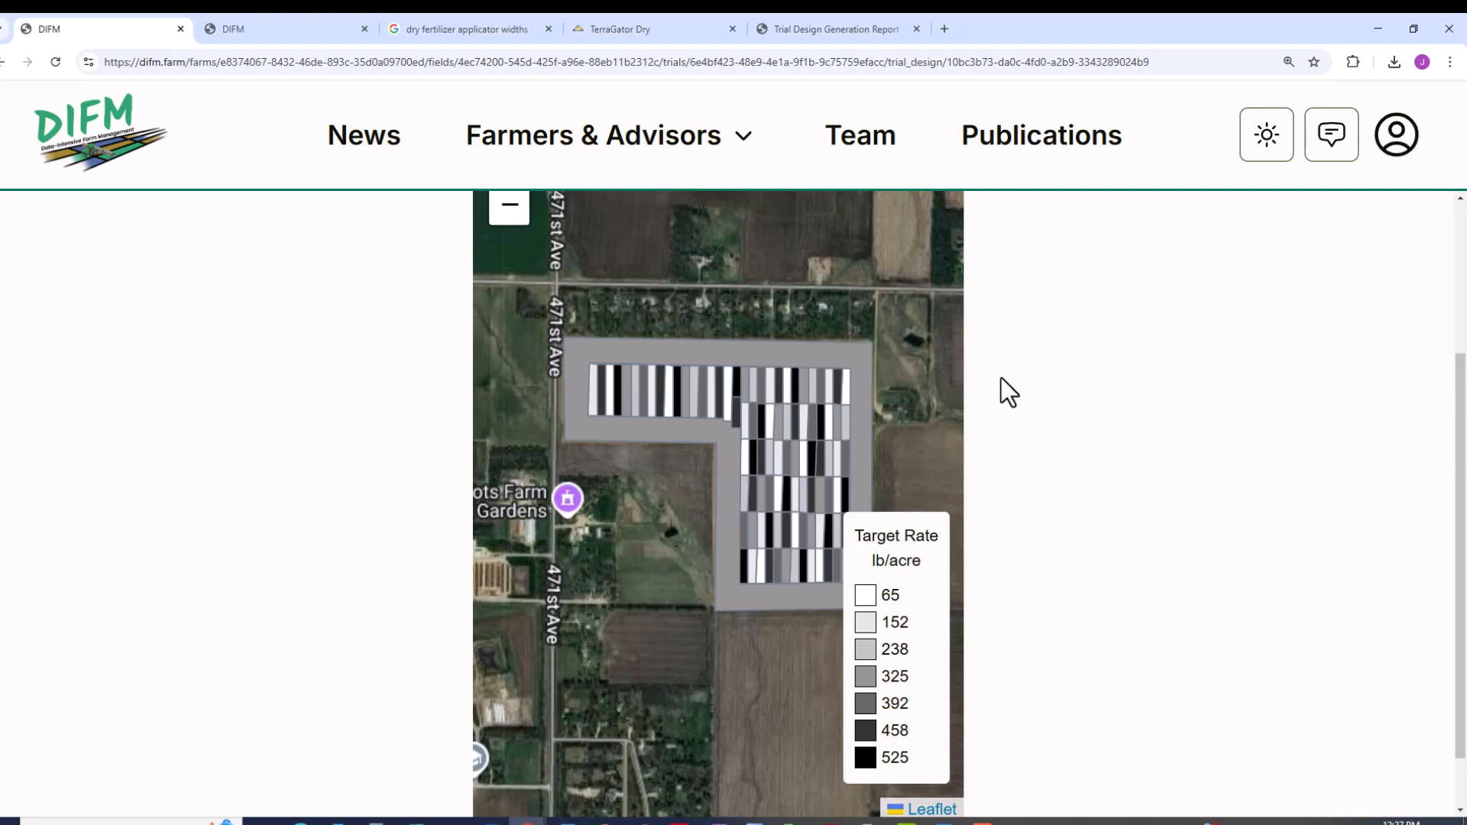
pyautogui.scroll(-1, 1003, 374)
pyautogui.scroll(1, 1003, 374)
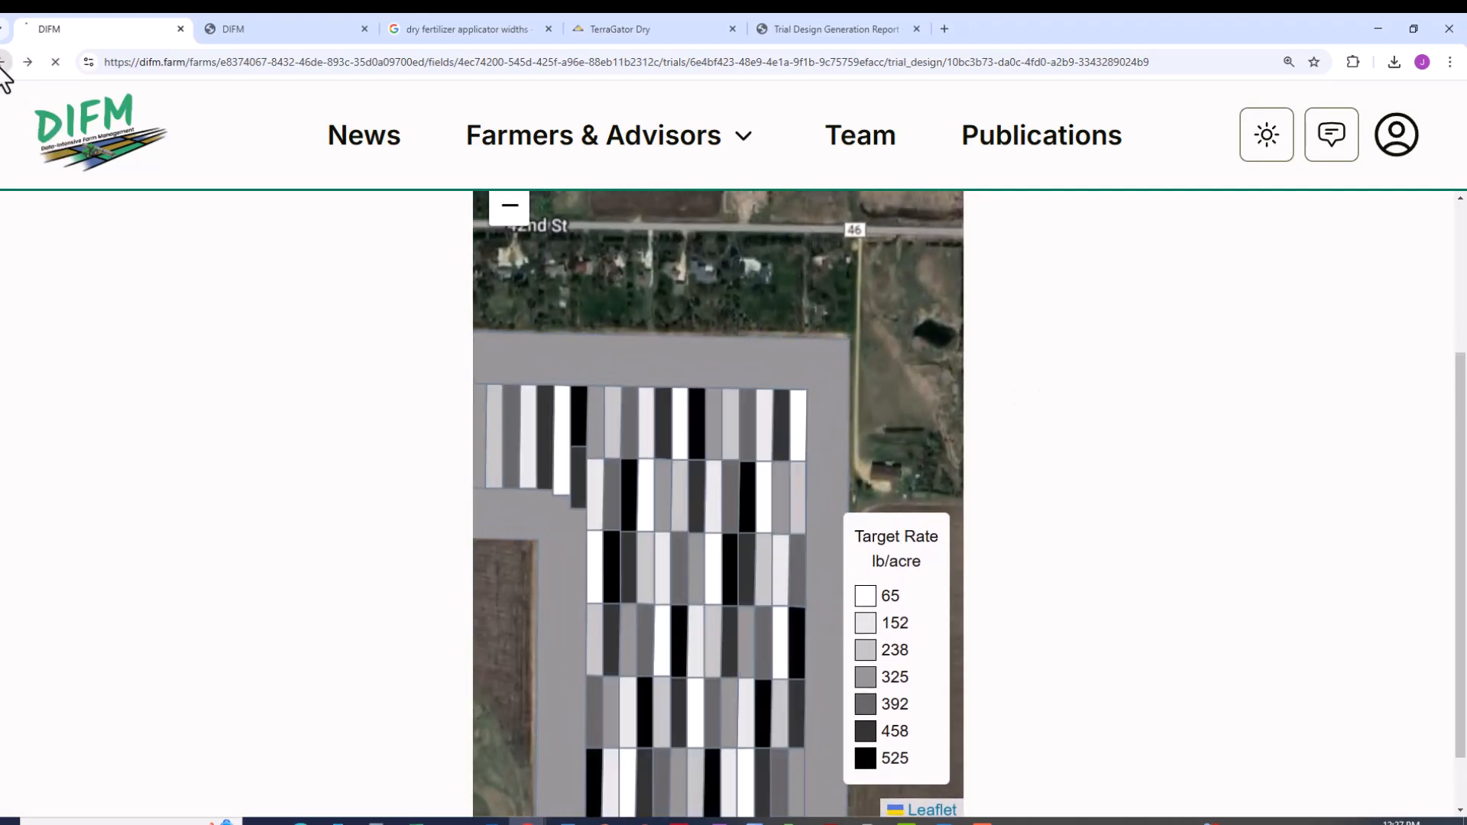
# Step: Return to the Corn N Test2 trial configuration and open the report for the Generic Corn urea design
pyautogui.click(3, 64)
pyautogui.scroll(-10, 884, 511)
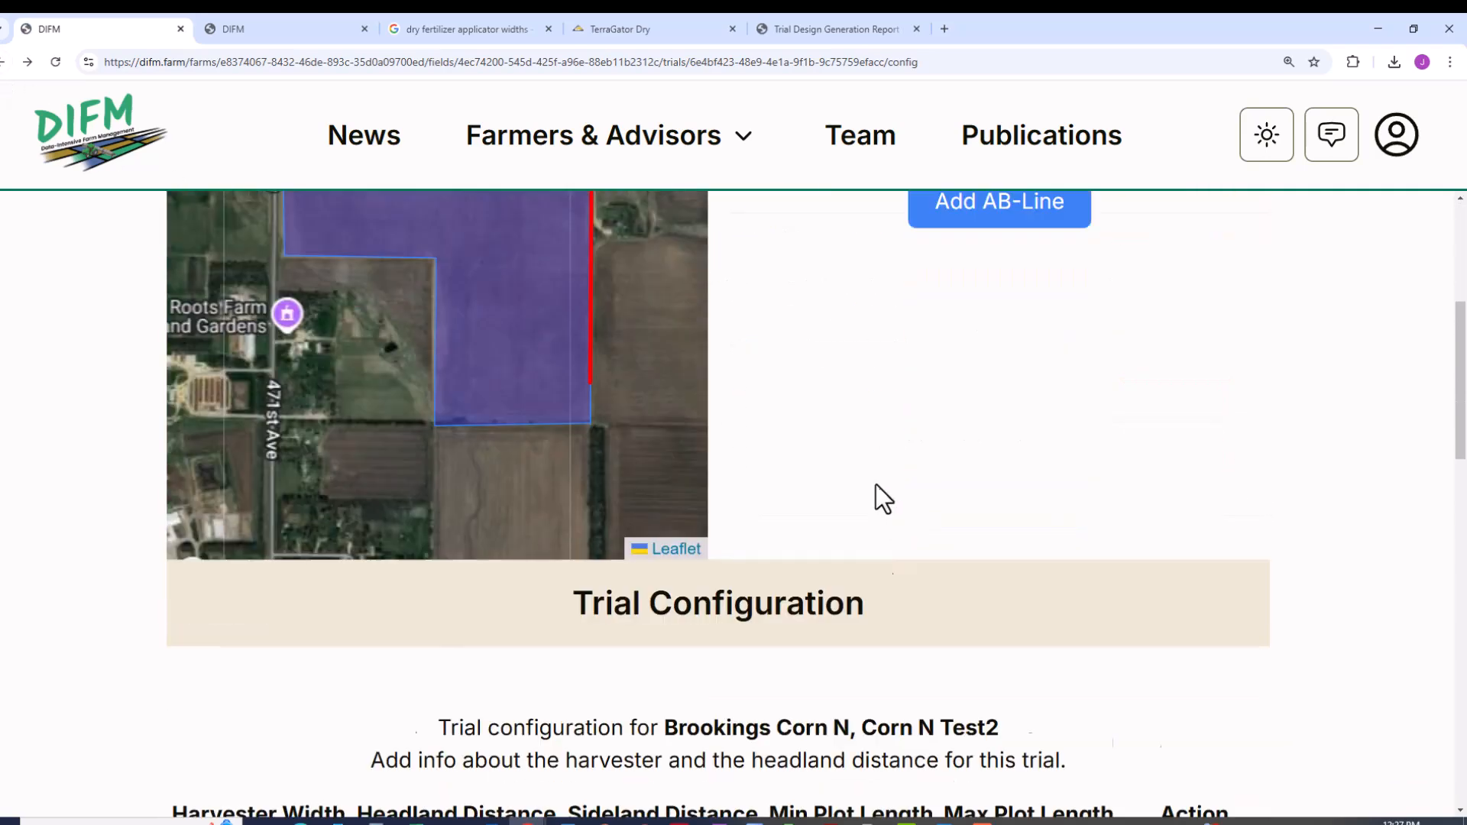
pyautogui.scroll(-8, 860, 474)
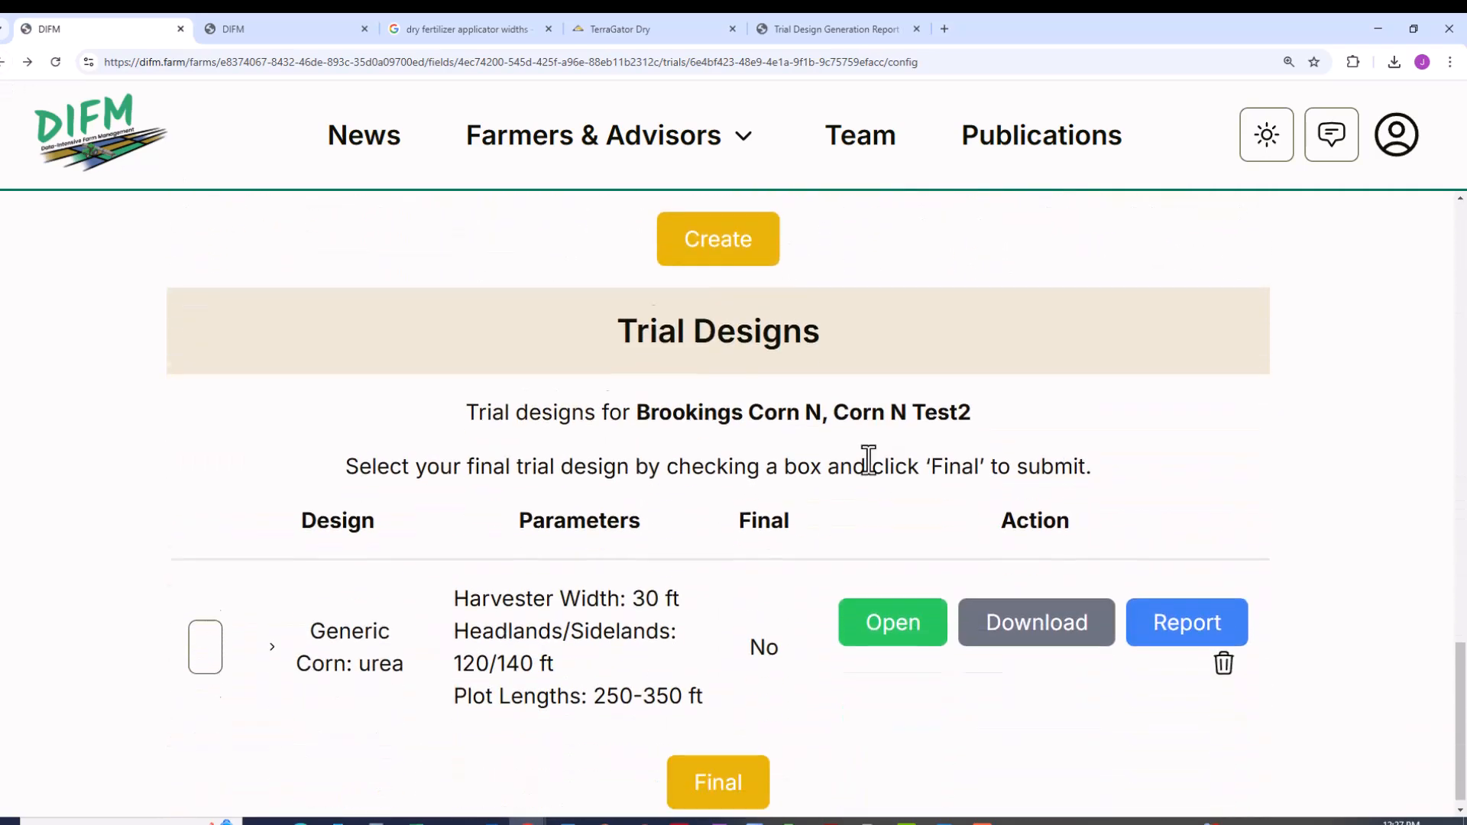
pyautogui.click(1180, 620)
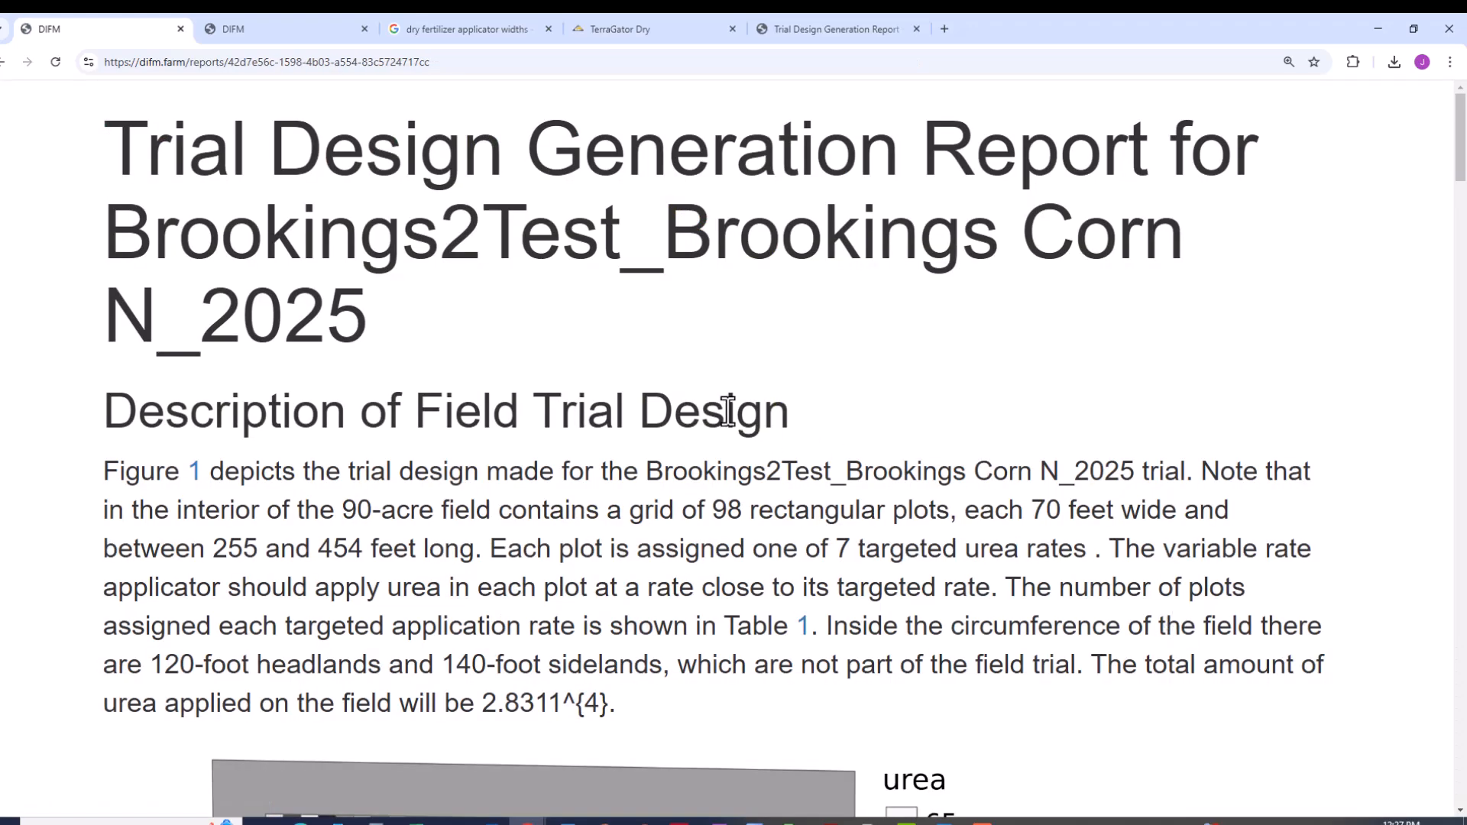
# Step: Review the report's trial description and map, along with its tables of urea rate replicates and AB-line coordinates
pyautogui.scroll(-2, 733, 344)
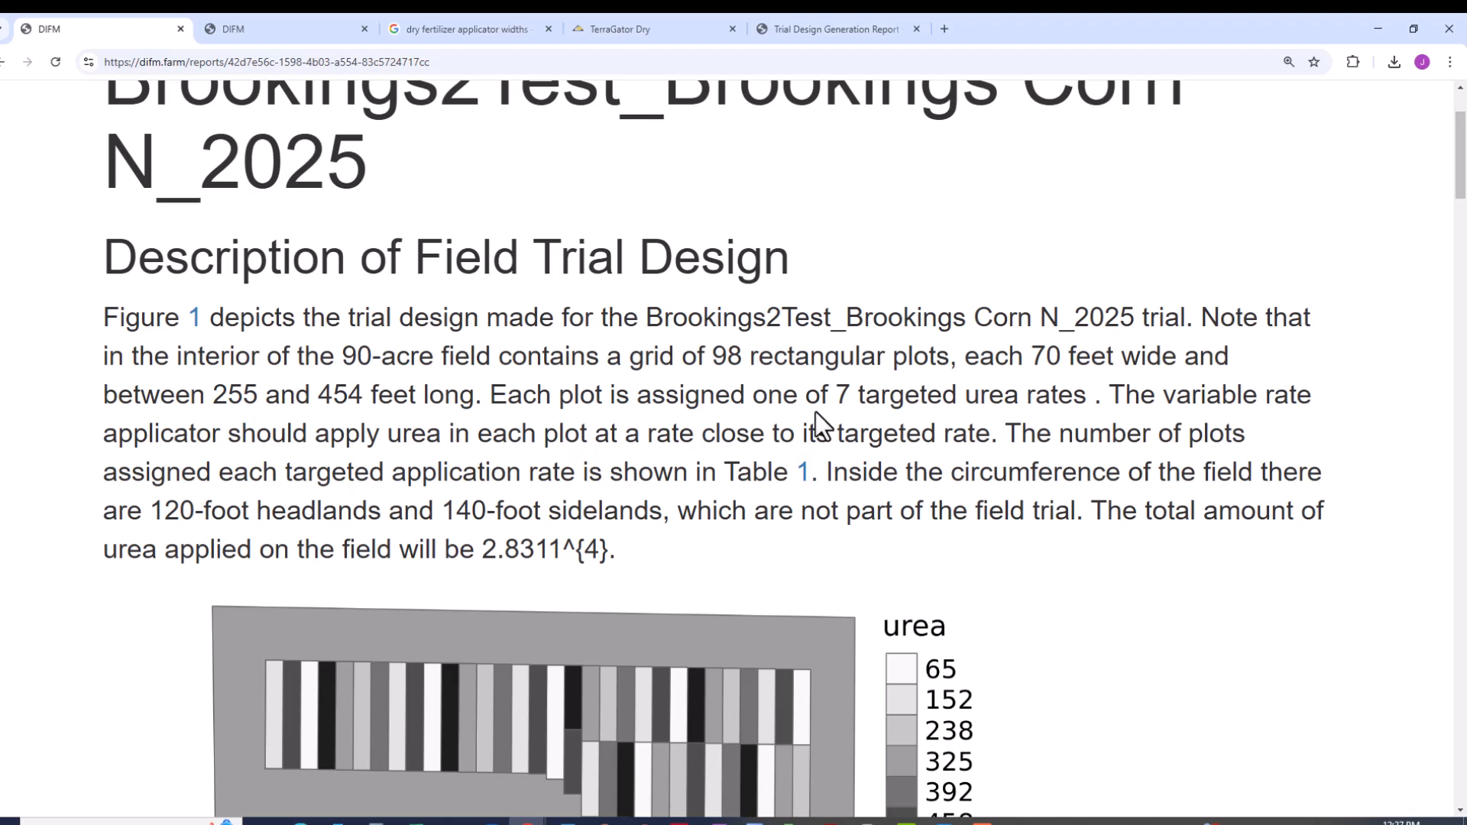
pyautogui.scroll(-1, 815, 412)
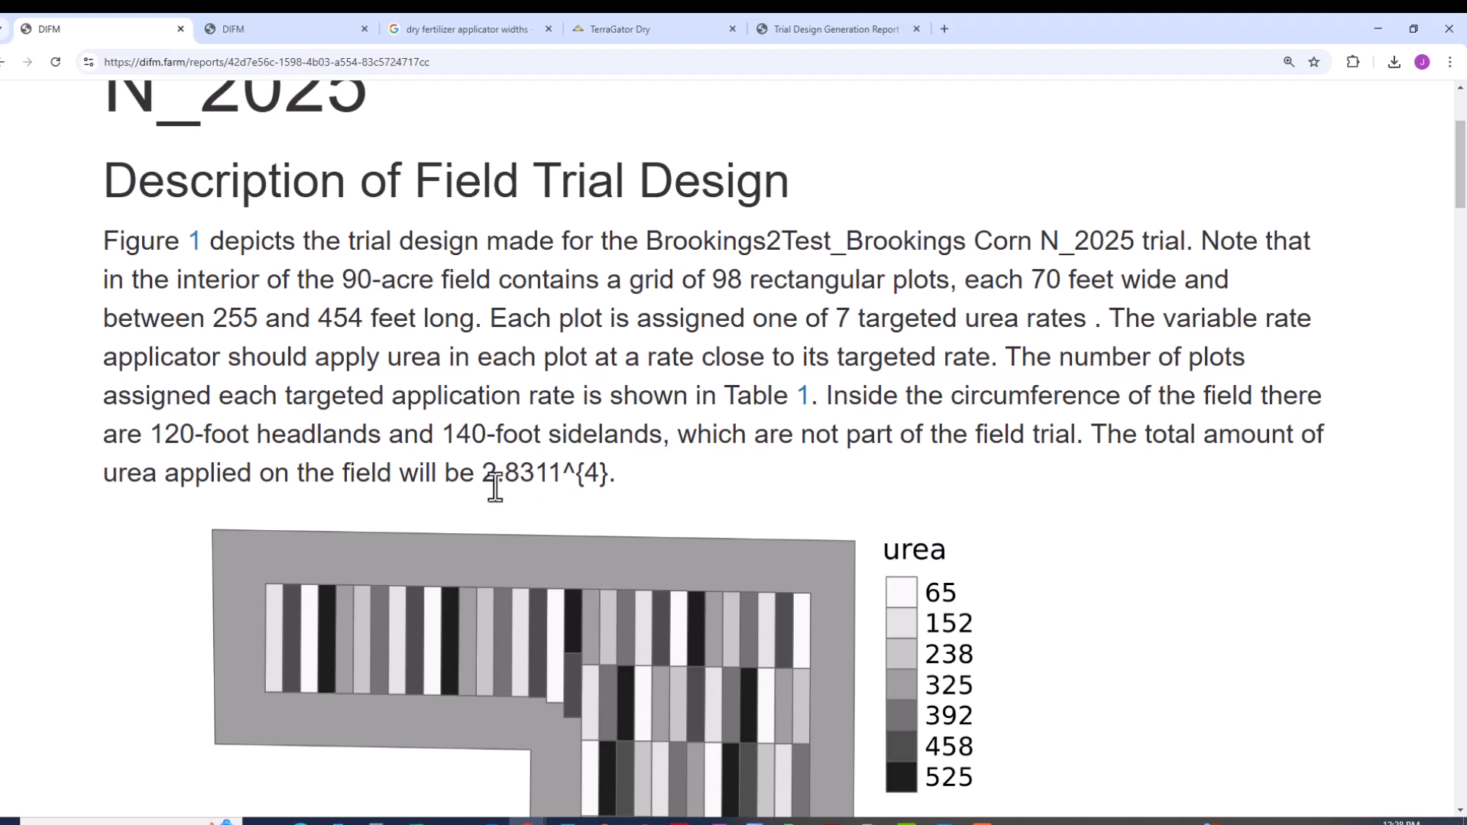
pyautogui.scroll(-2, 943, 485)
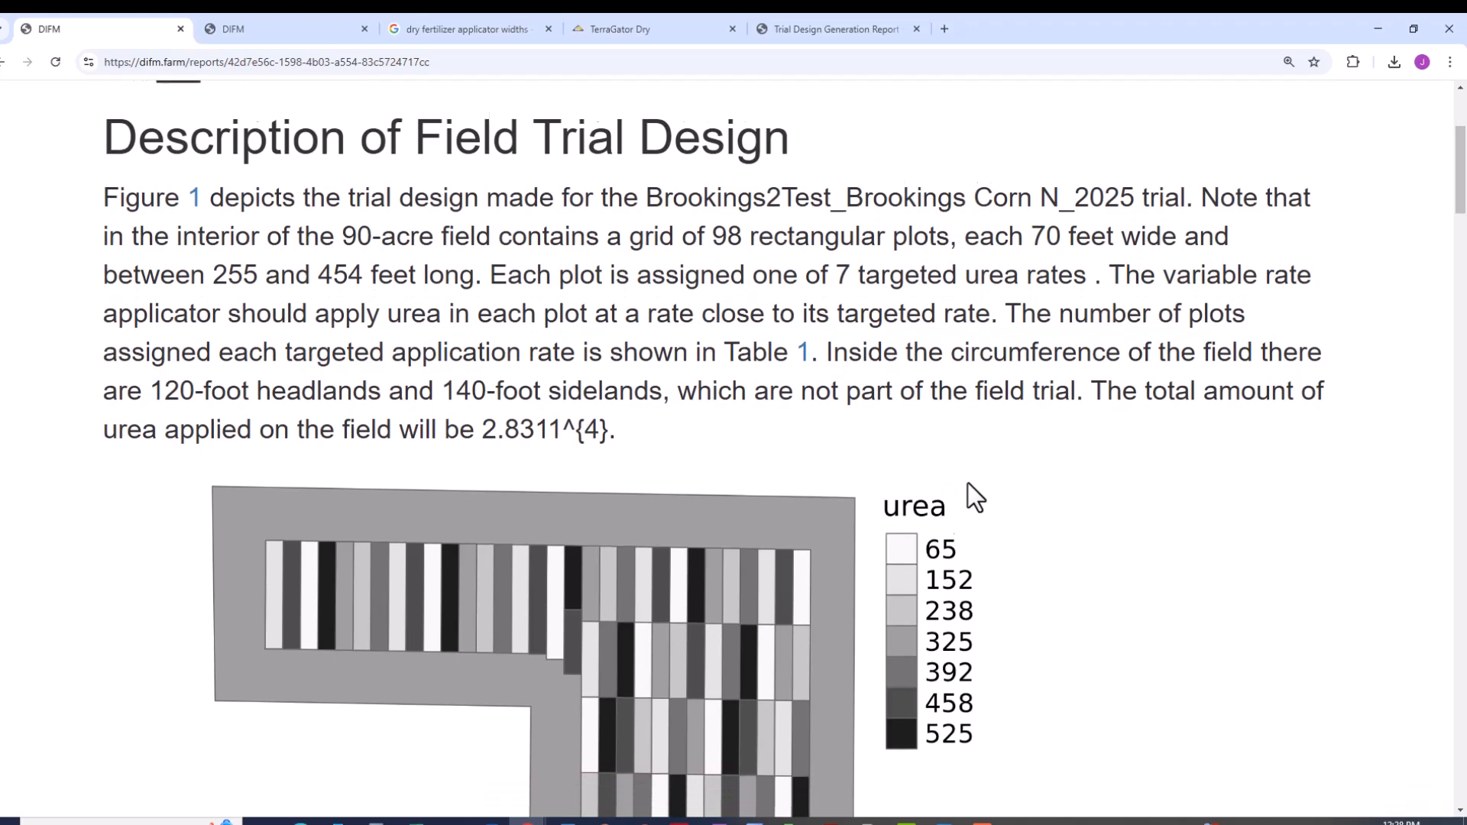
pyautogui.scroll(-4, 964, 489)
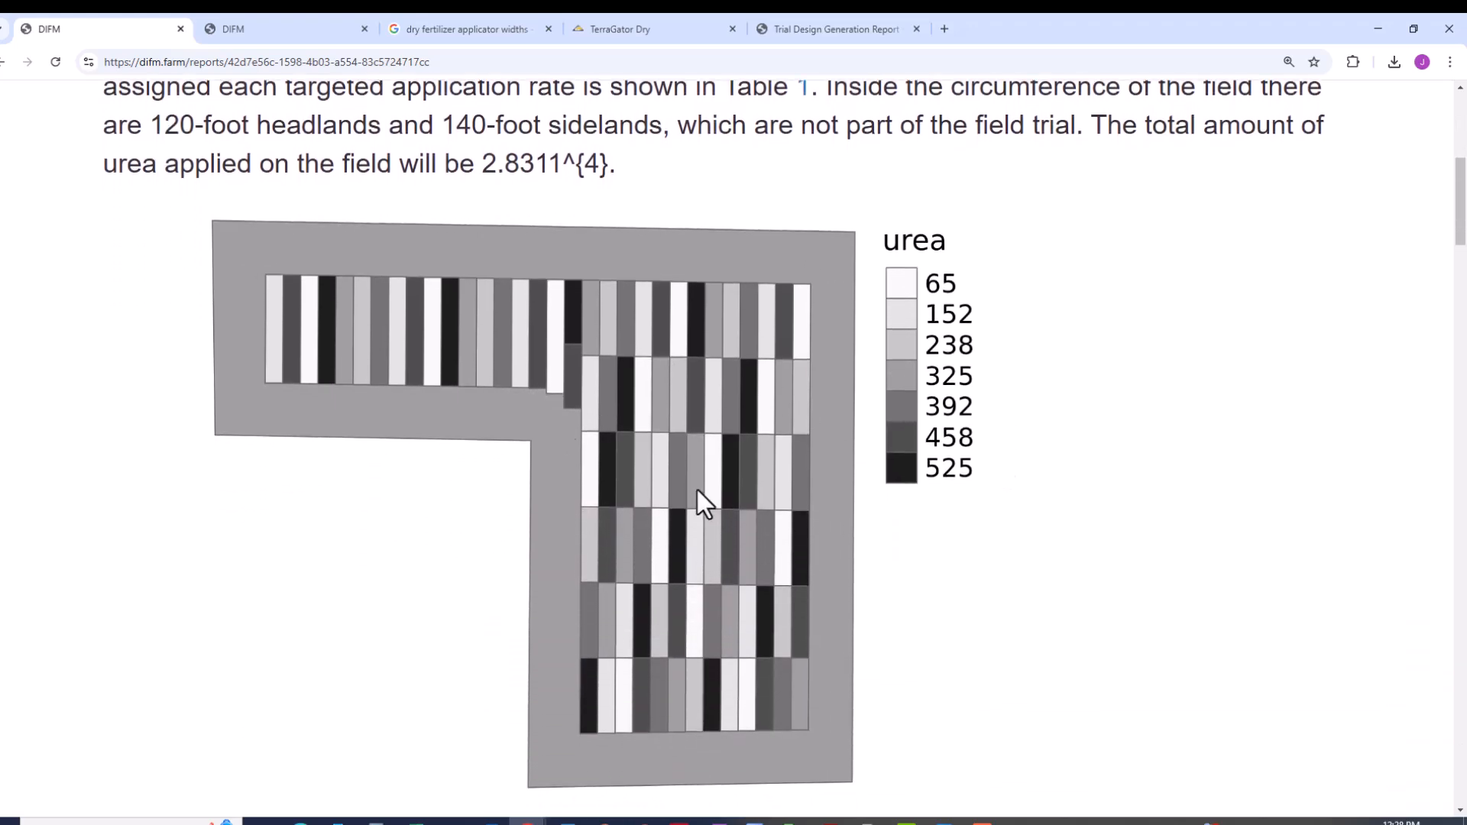
pyautogui.scroll(-6, 697, 489)
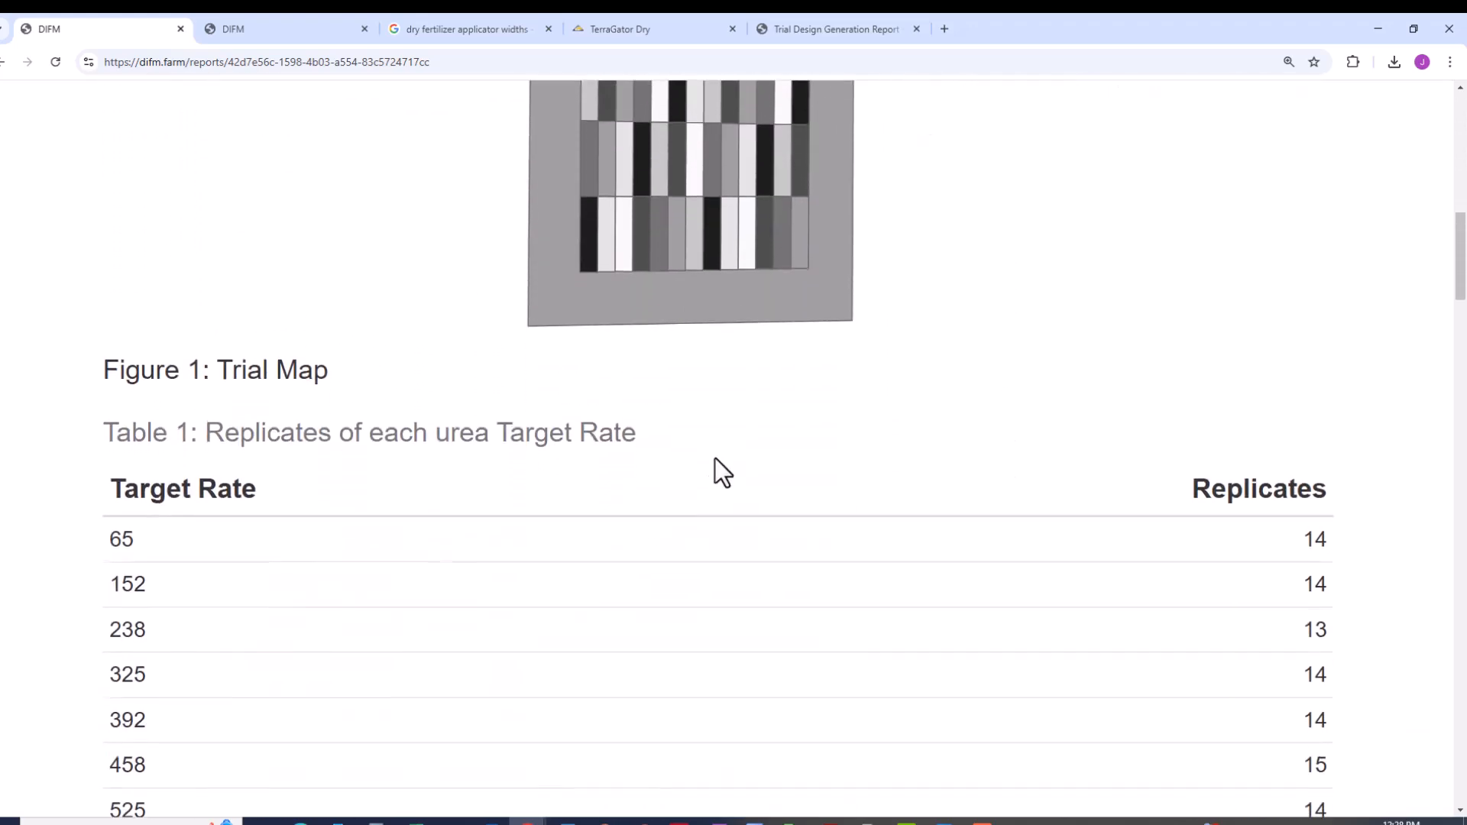
pyautogui.scroll(-2, 721, 450)
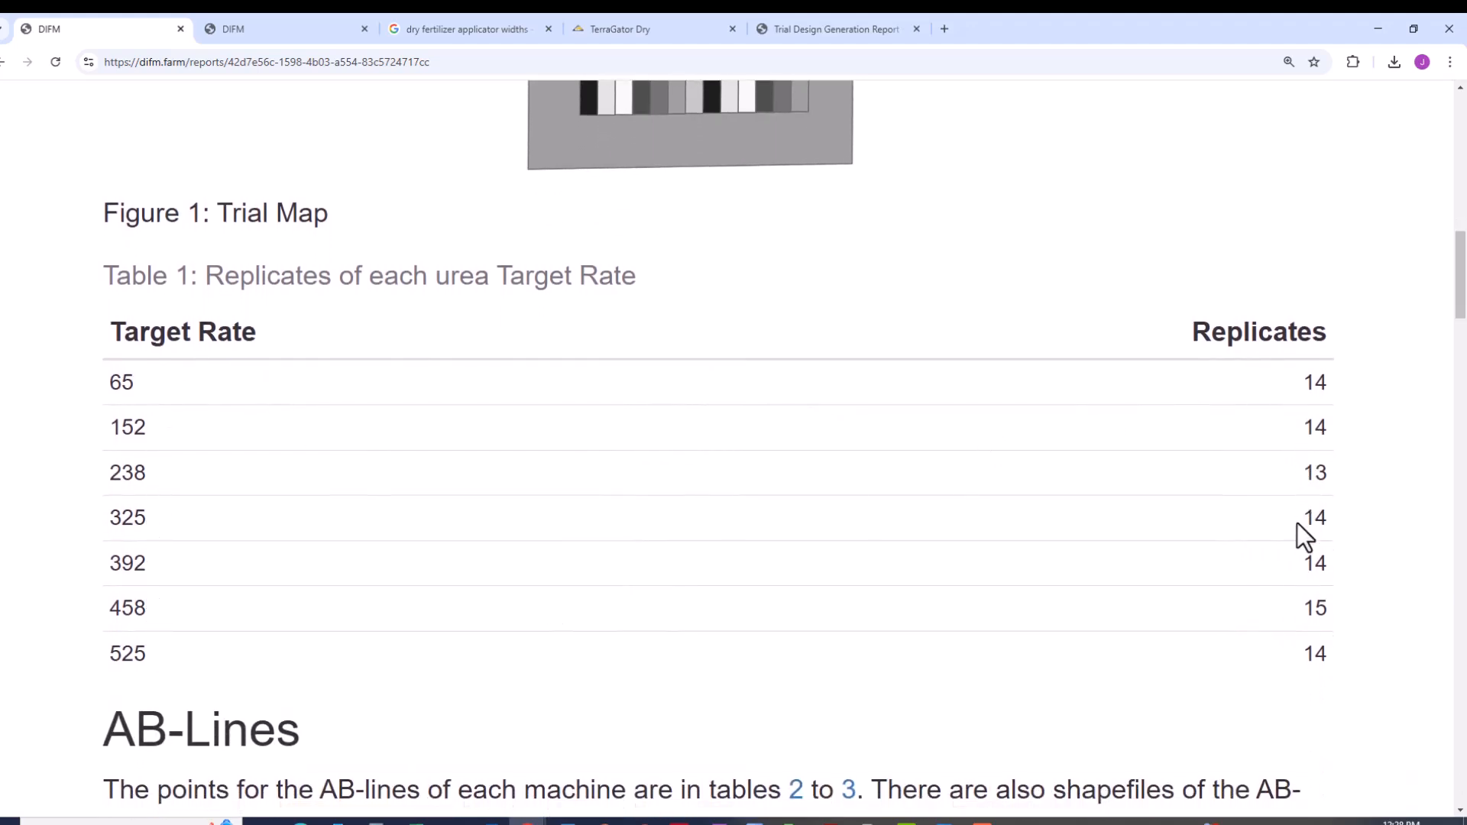
pyautogui.scroll(-5, 1283, 654)
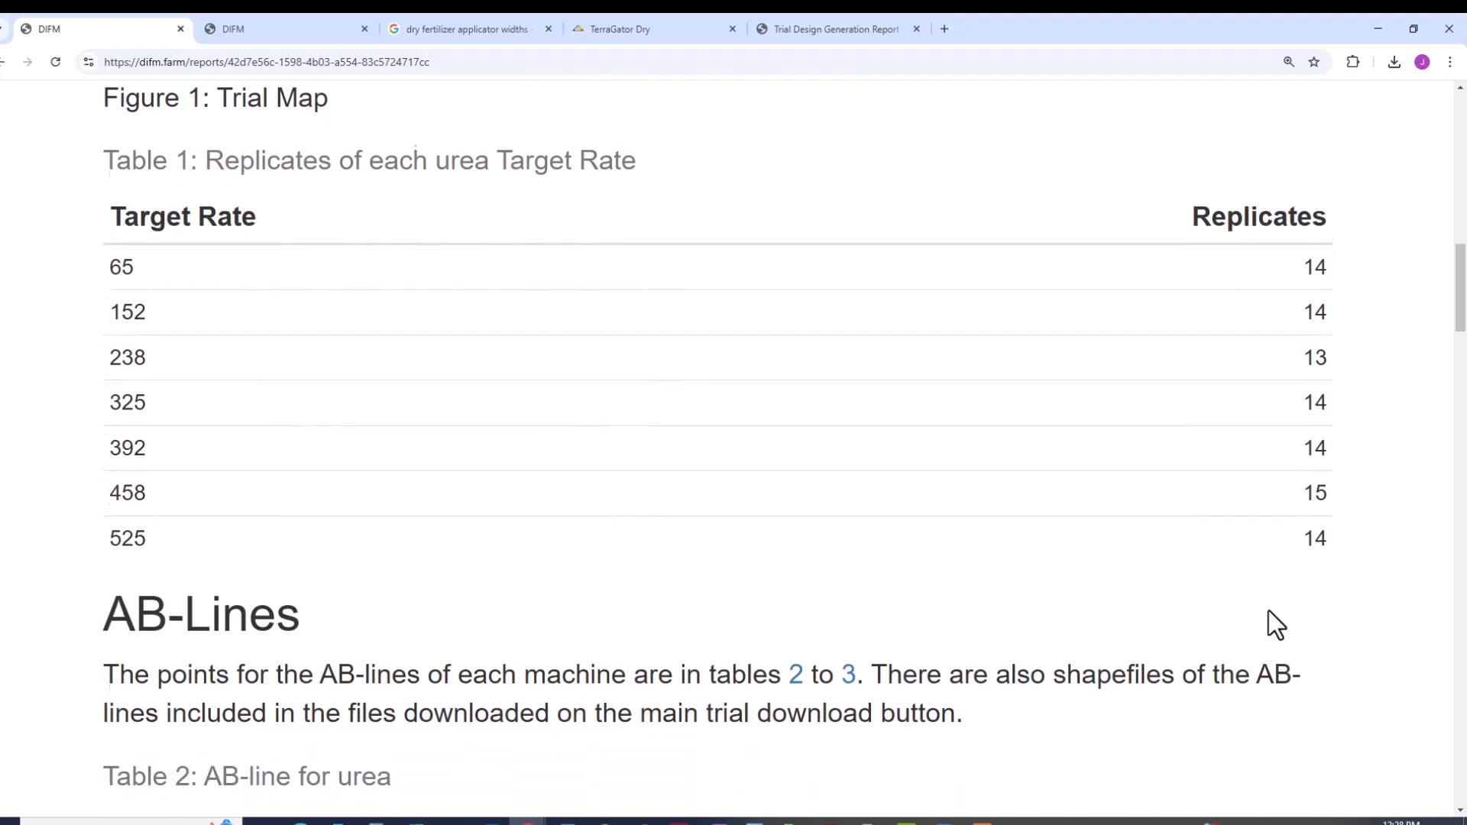
pyautogui.scroll(-3, 1252, 584)
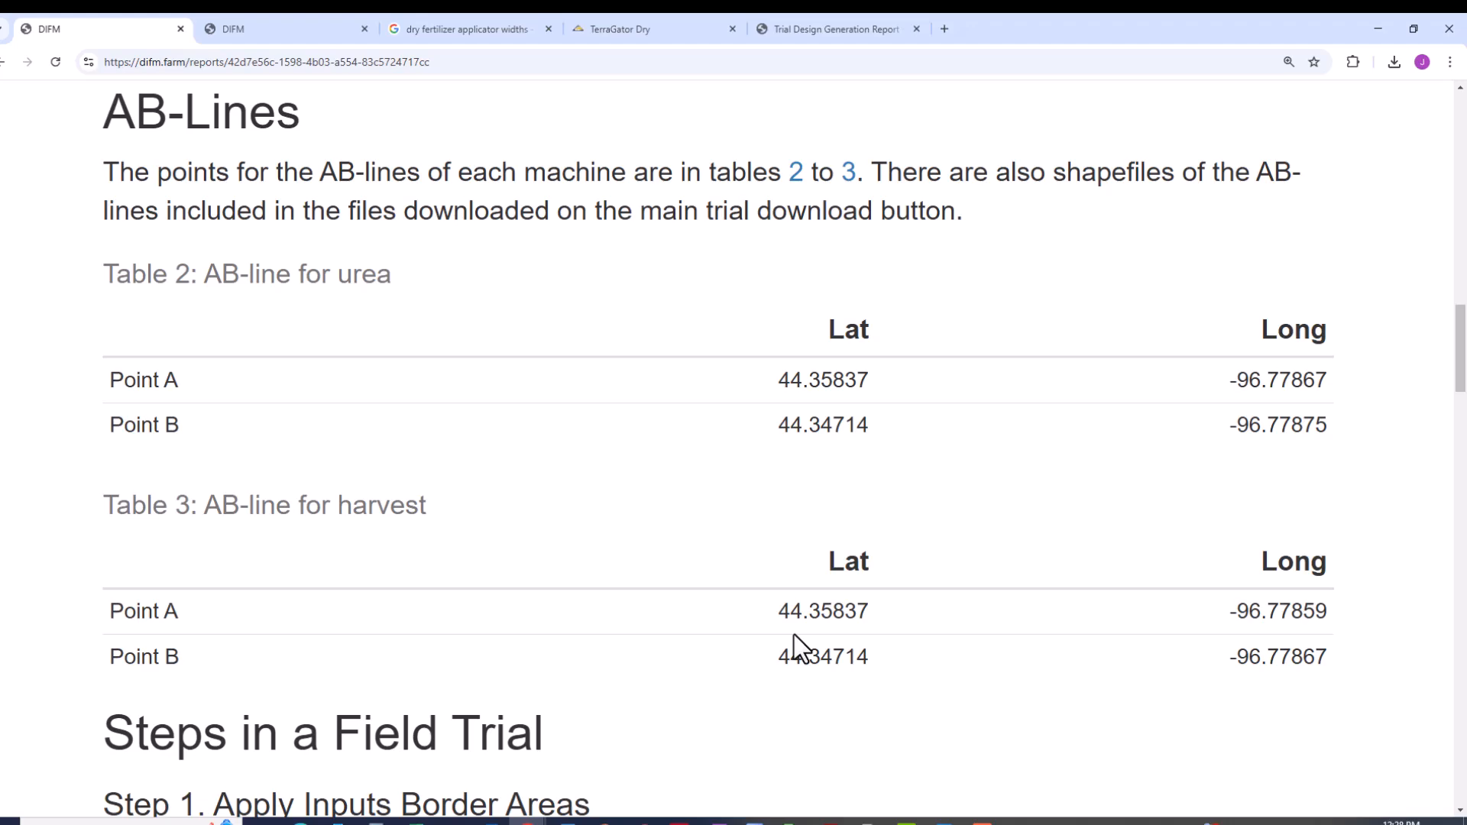
pyautogui.scroll(-3, 795, 636)
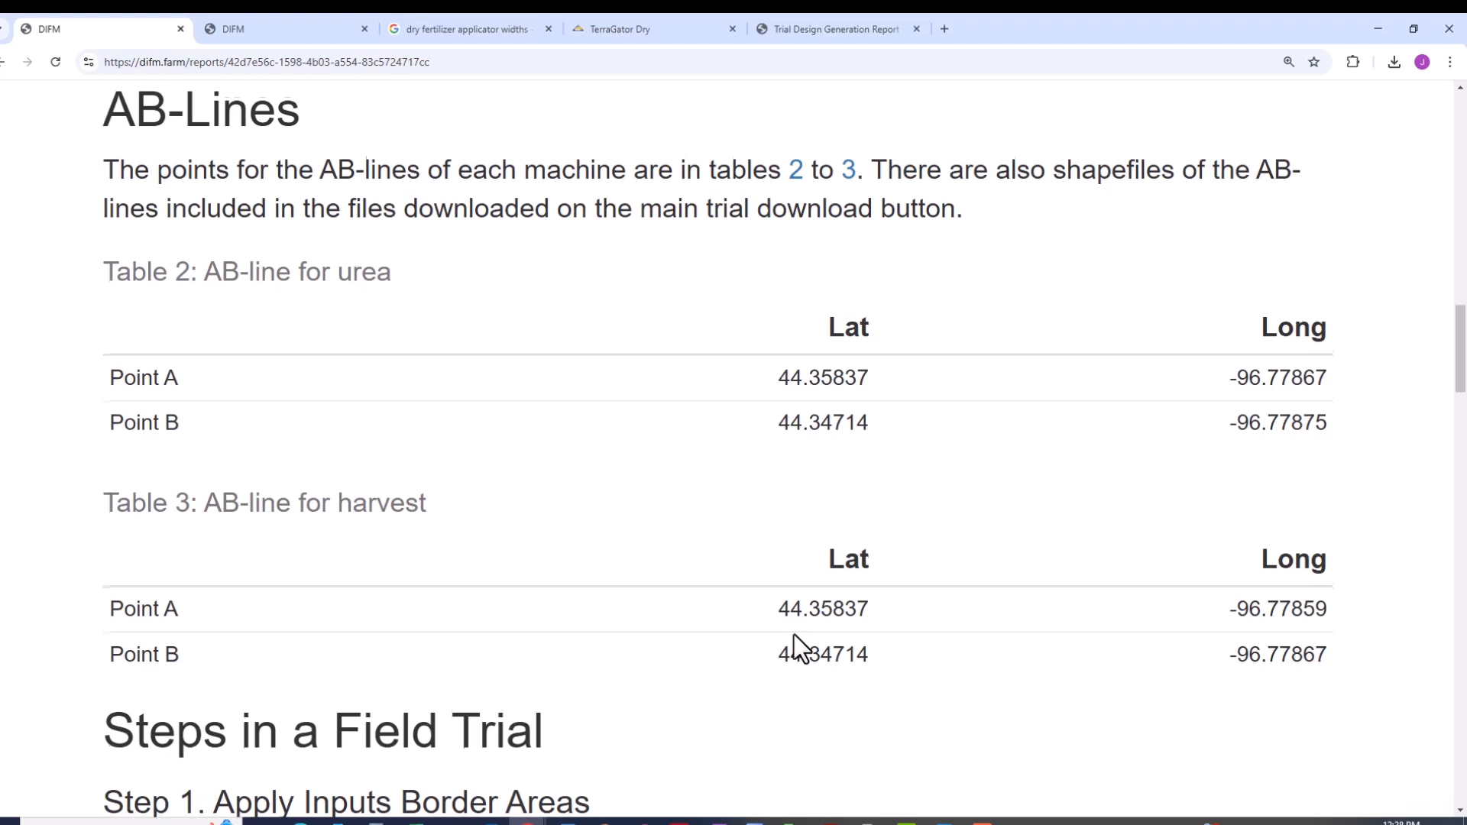
# Step: Review the report's field trial instructions, from the border areas and applicator alignment through as-applied data upload to harvest
pyautogui.scroll(-6, 794, 633)
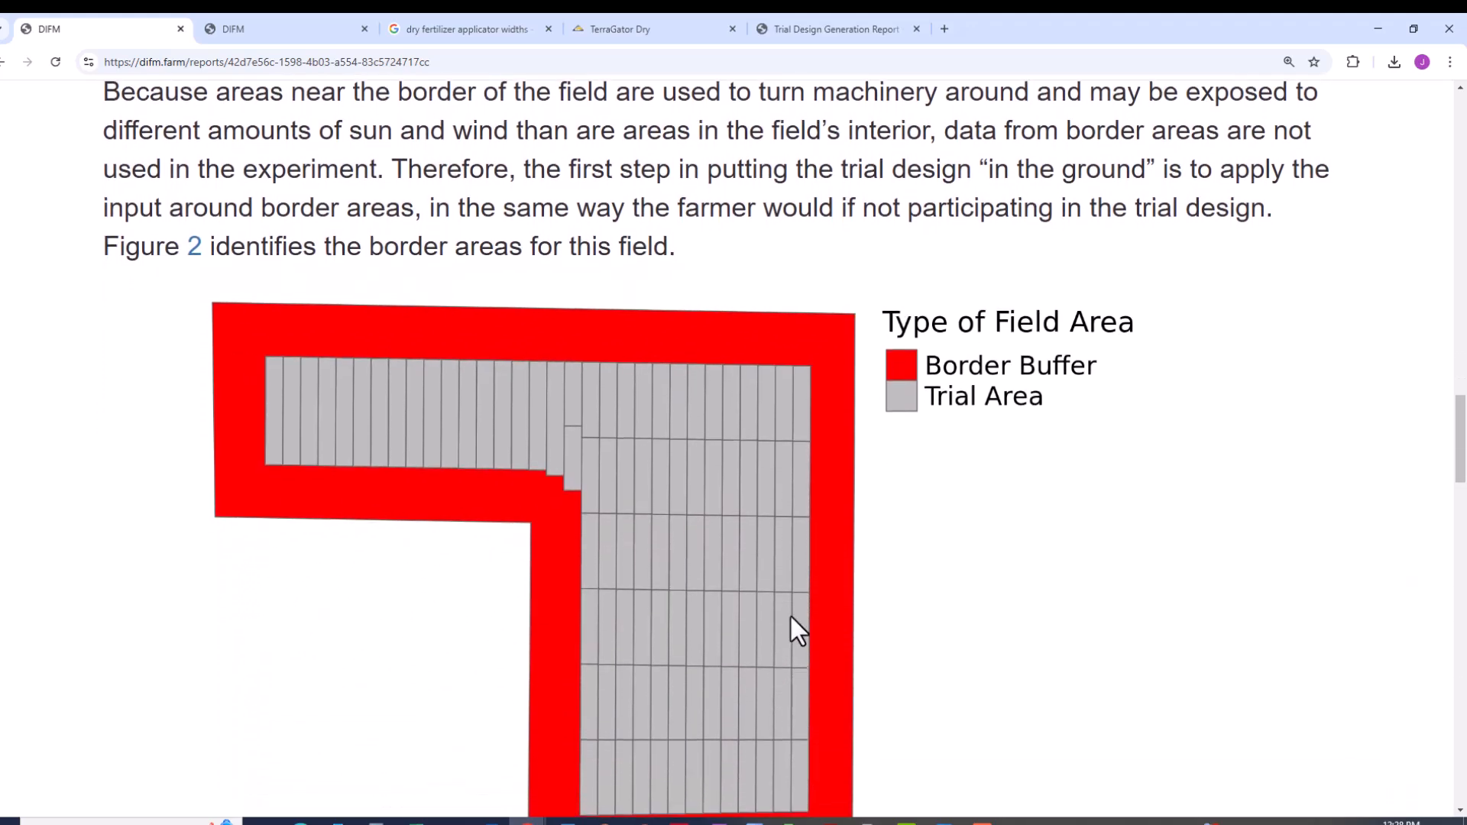
pyautogui.scroll(-1, 562, 379)
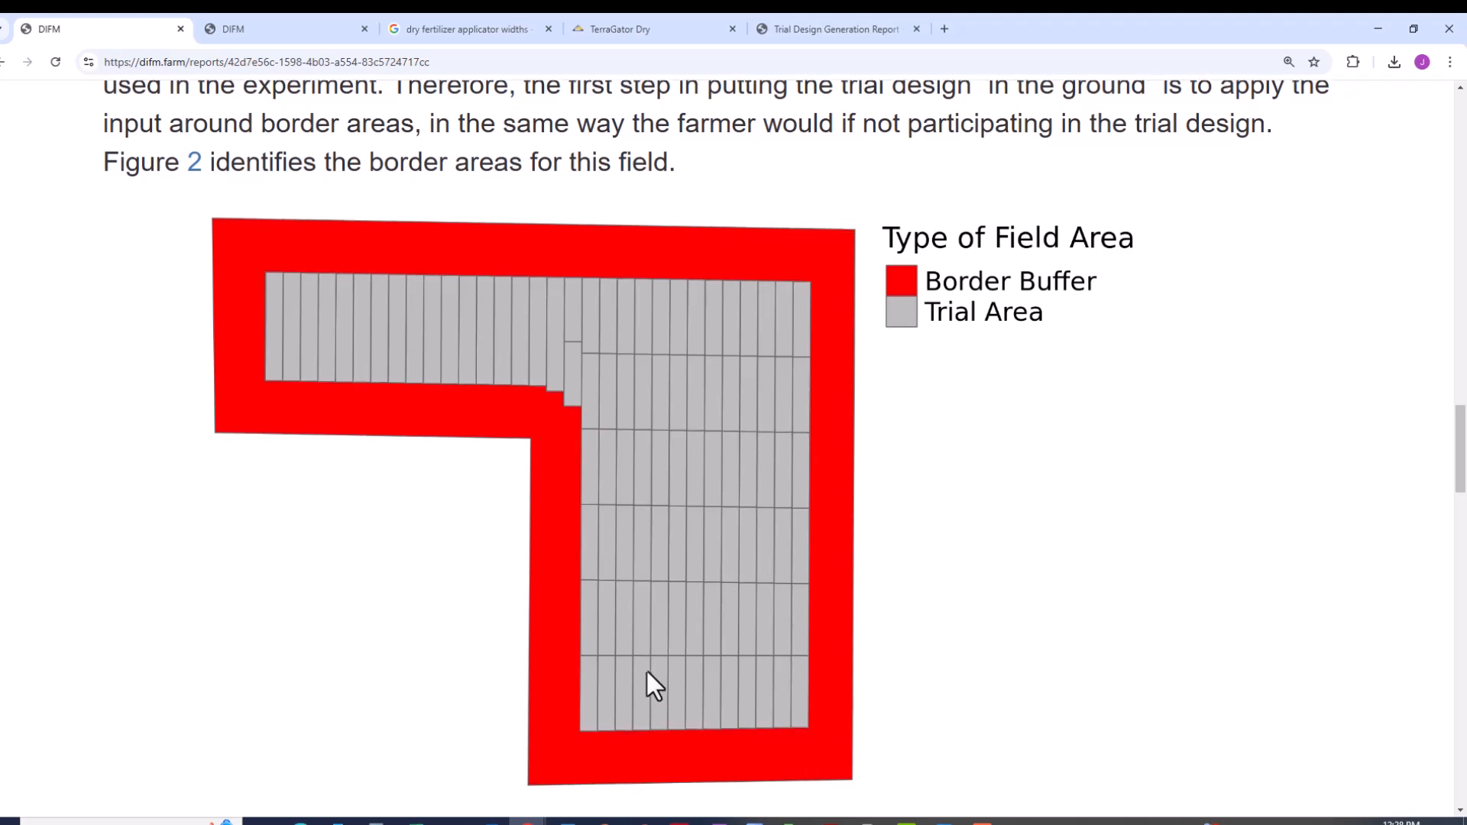
pyautogui.scroll(-3, 649, 666)
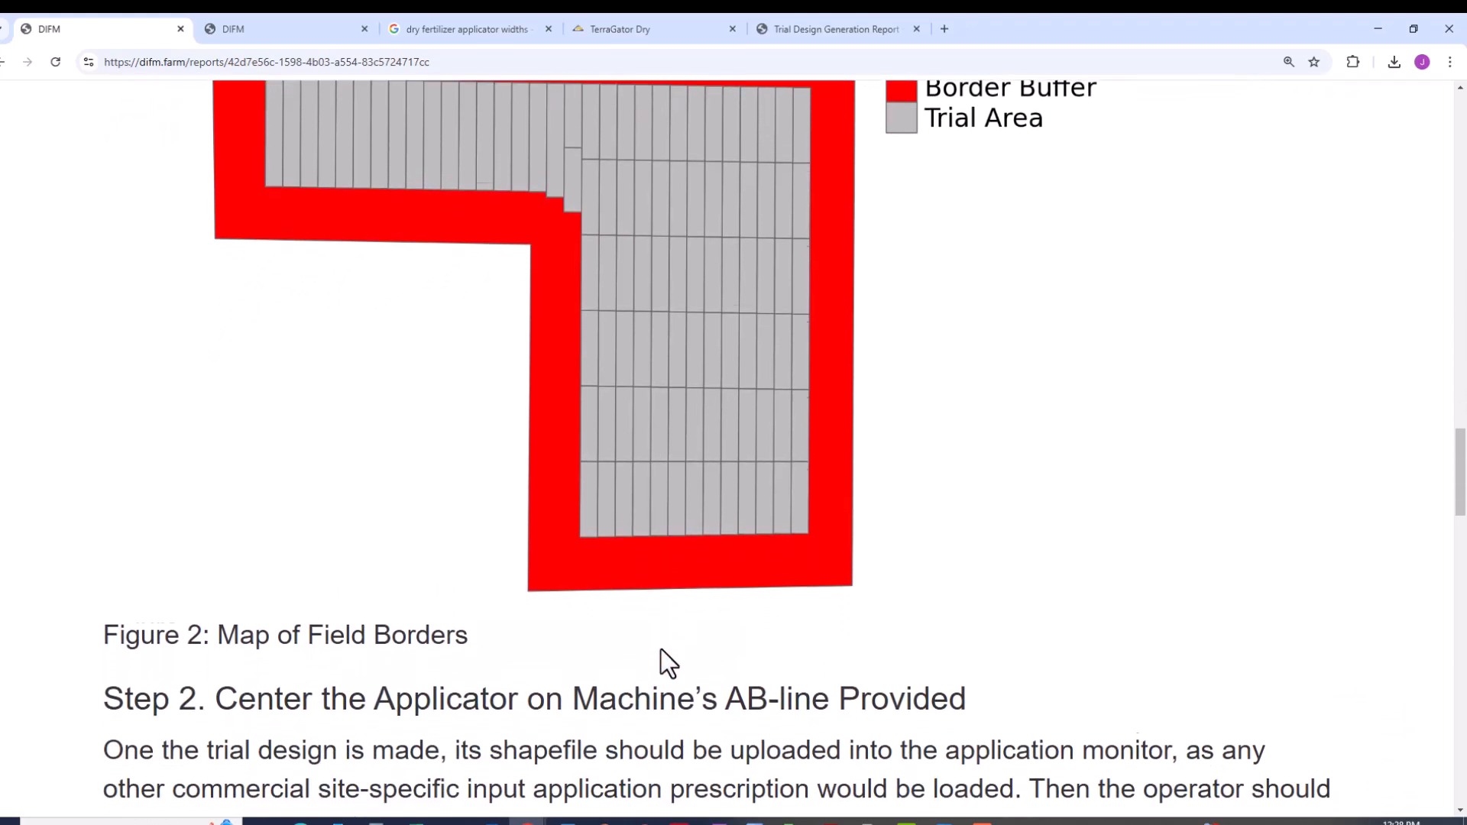
pyautogui.scroll(2, 669, 632)
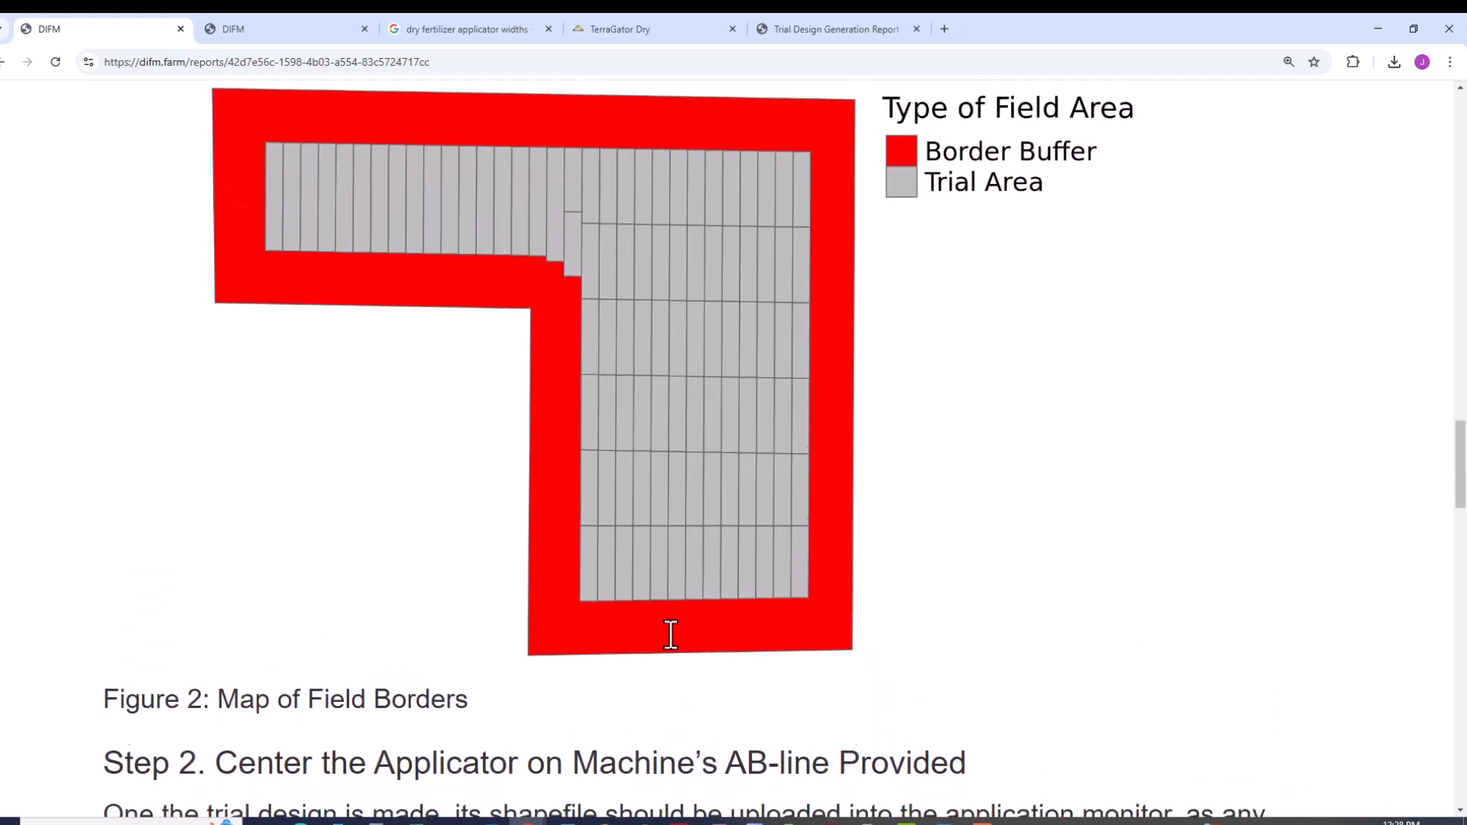
pyautogui.scroll(-4, 671, 635)
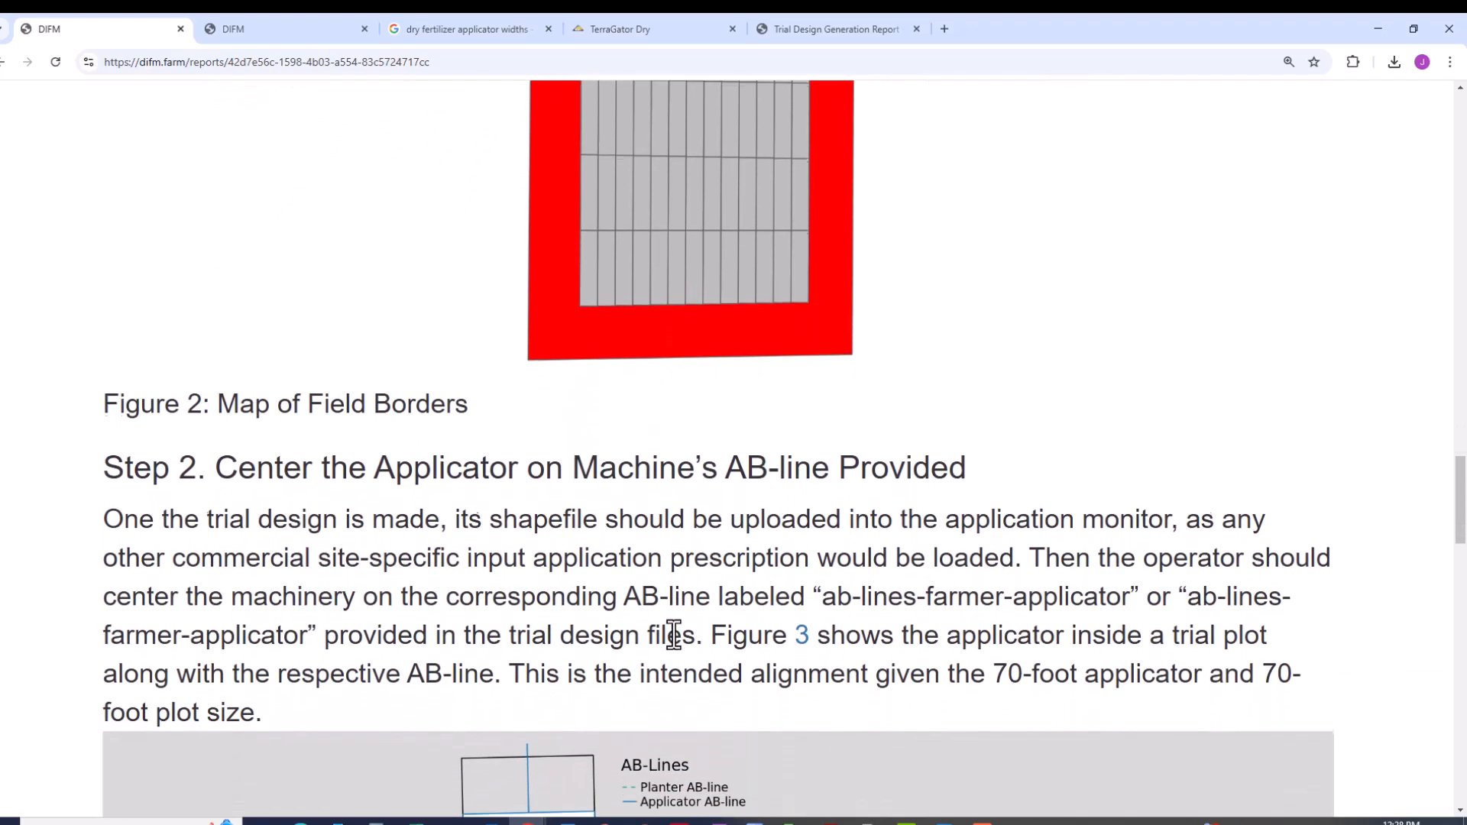
pyautogui.scroll(-1, 673, 634)
pyautogui.scroll(-3, 688, 609)
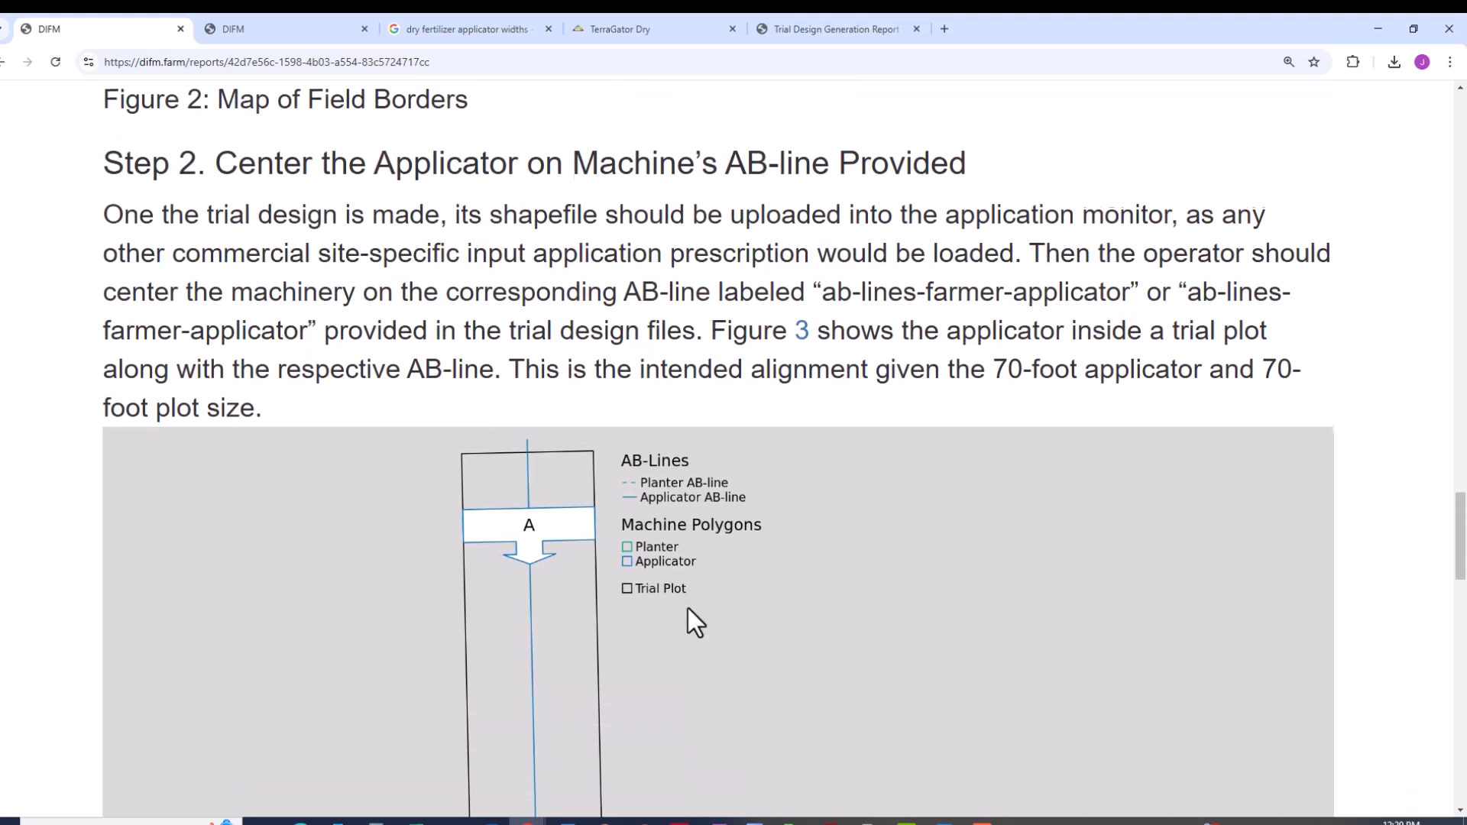
pyautogui.scroll(-2, 540, 382)
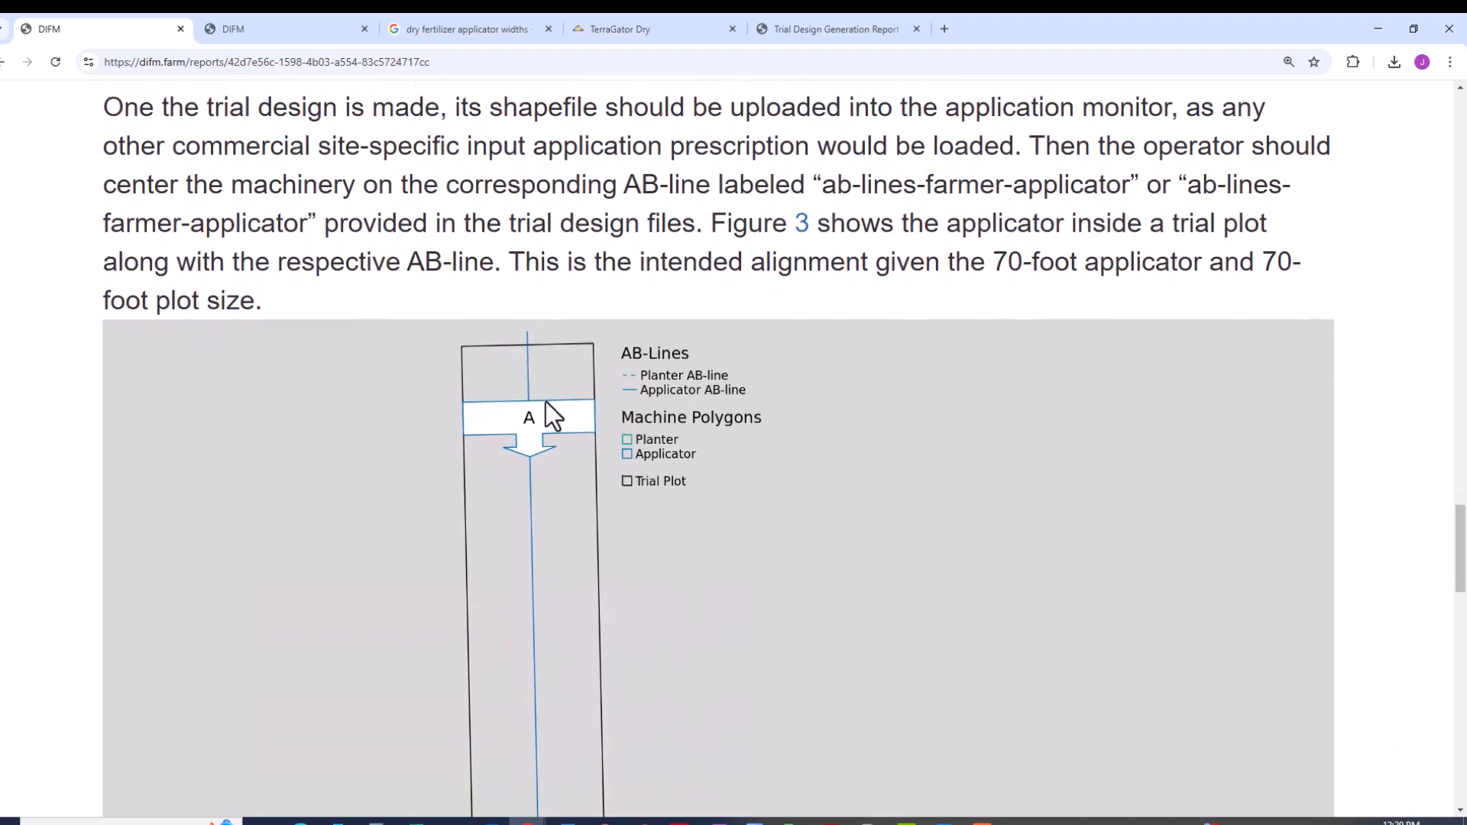
pyautogui.scroll(-7, 547, 580)
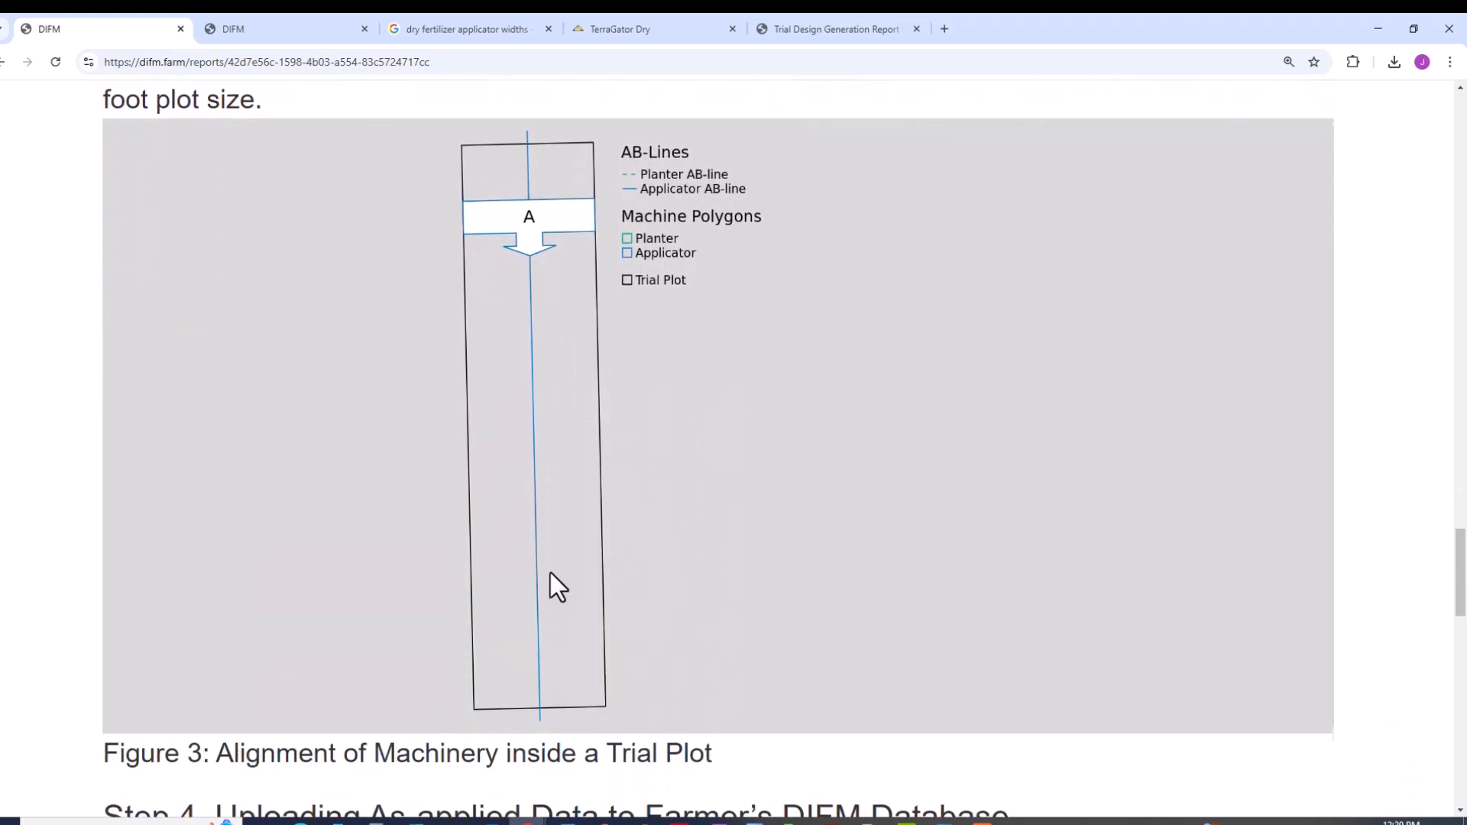
pyautogui.scroll(-5, 554, 572)
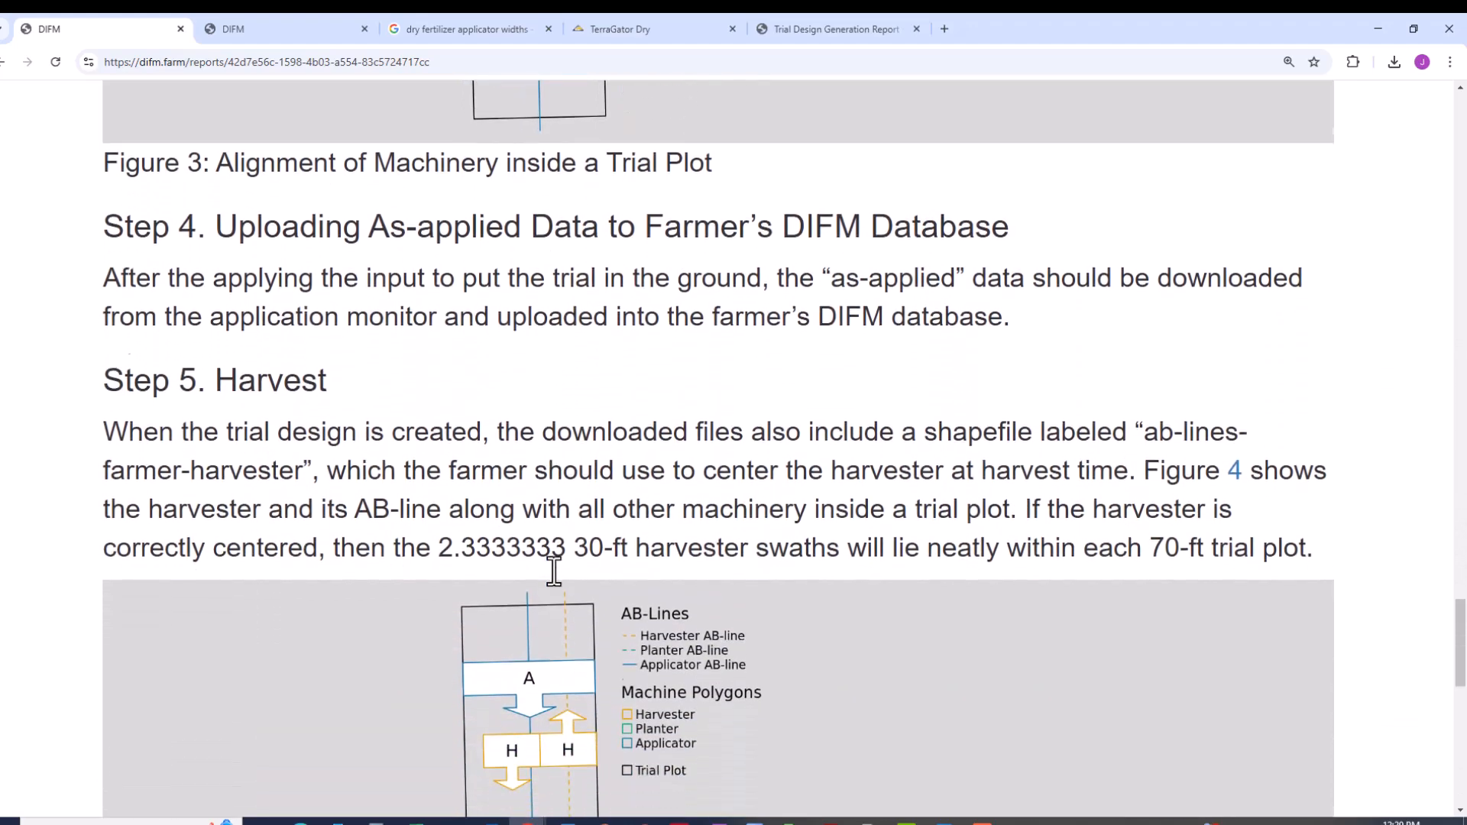
pyautogui.scroll(-2, 554, 572)
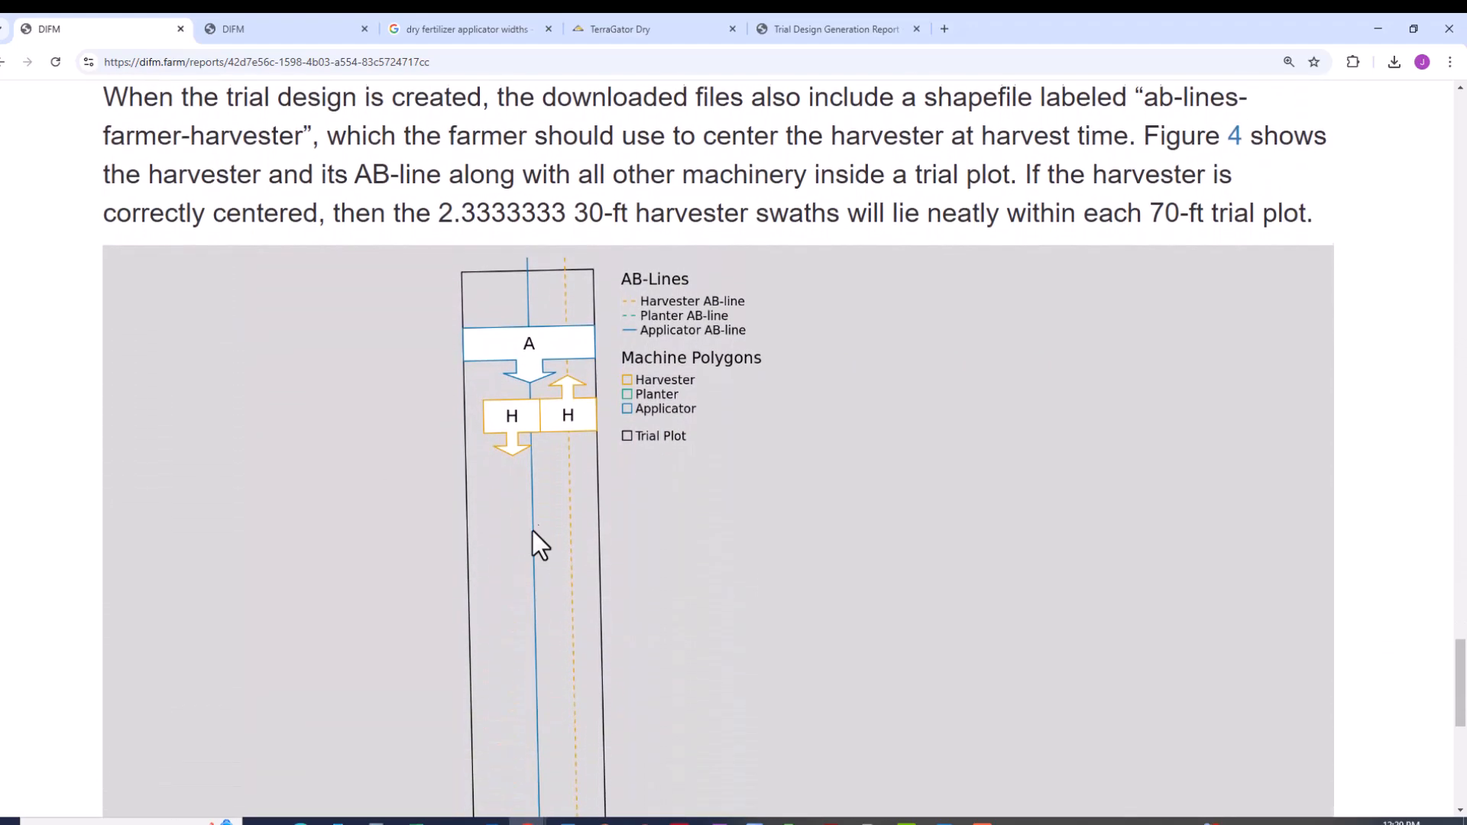